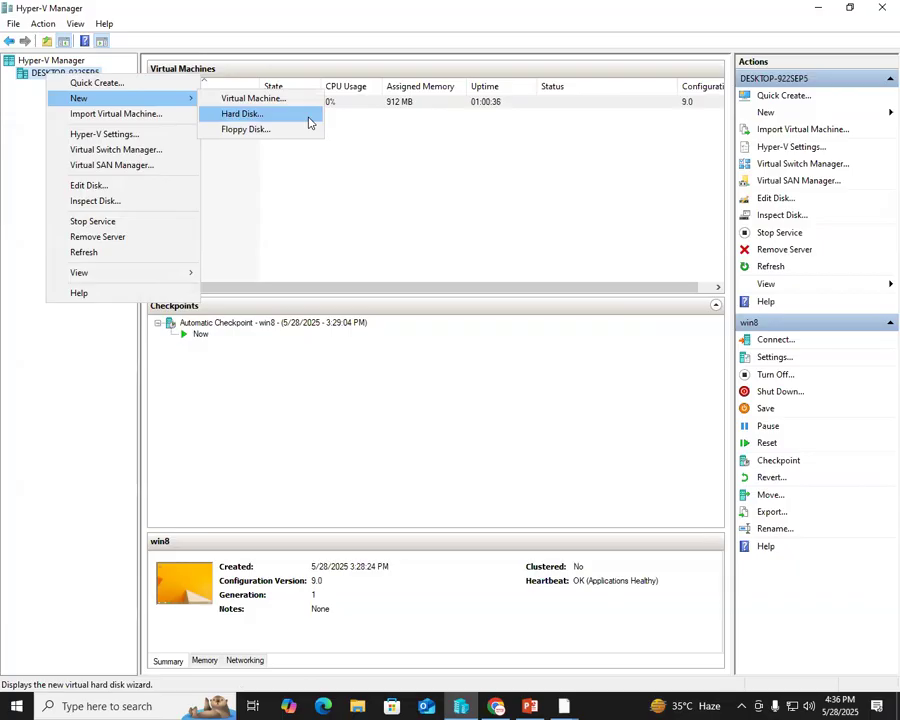
# Start a new virtual hard disk on the host, choosing the VHD format and the Fixed size type.
pyautogui.click(309, 122)
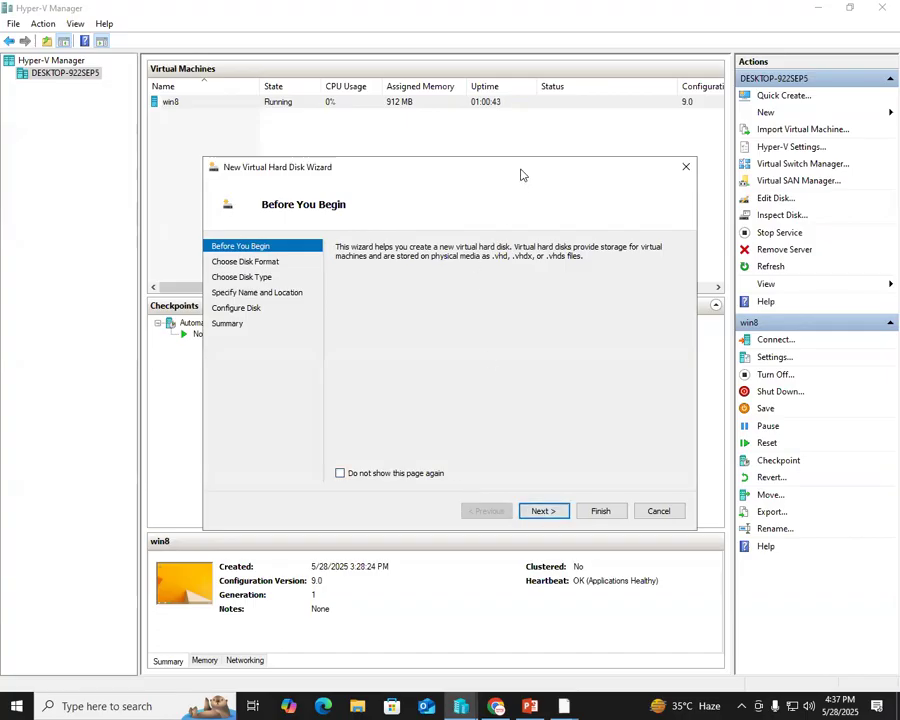
pyautogui.moveTo(518, 169); pyautogui.dragTo(487, 131)
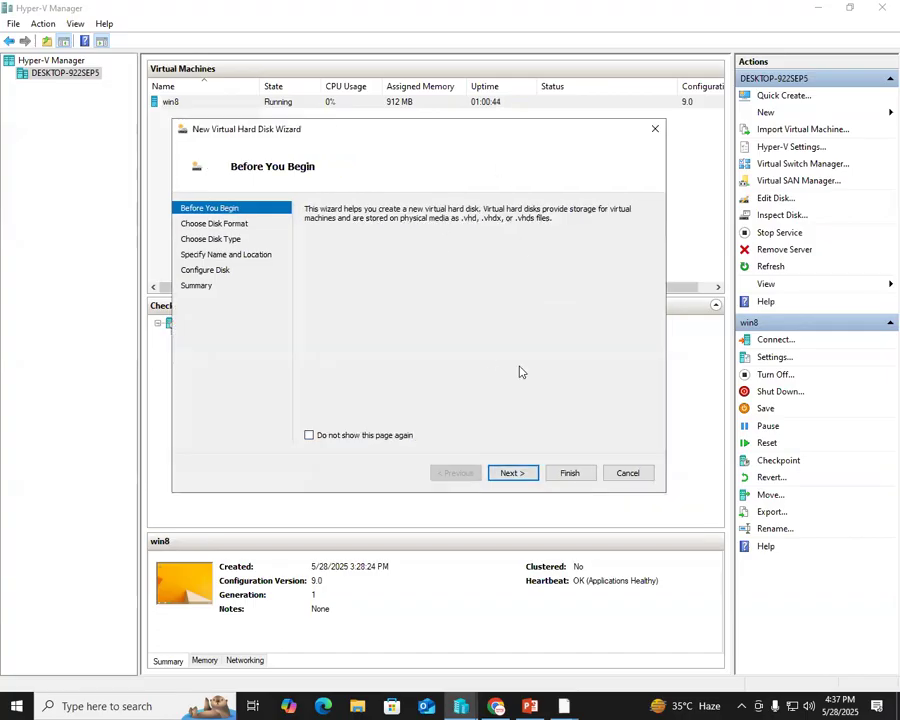
pyautogui.click(509, 476)
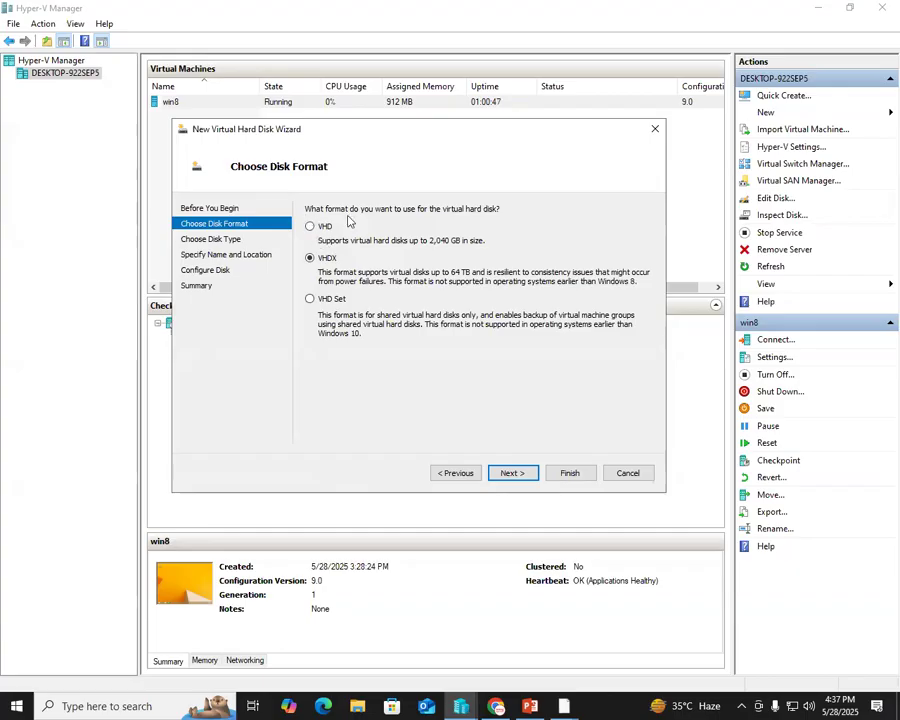
pyautogui.click(310, 226)
pyautogui.click(518, 474)
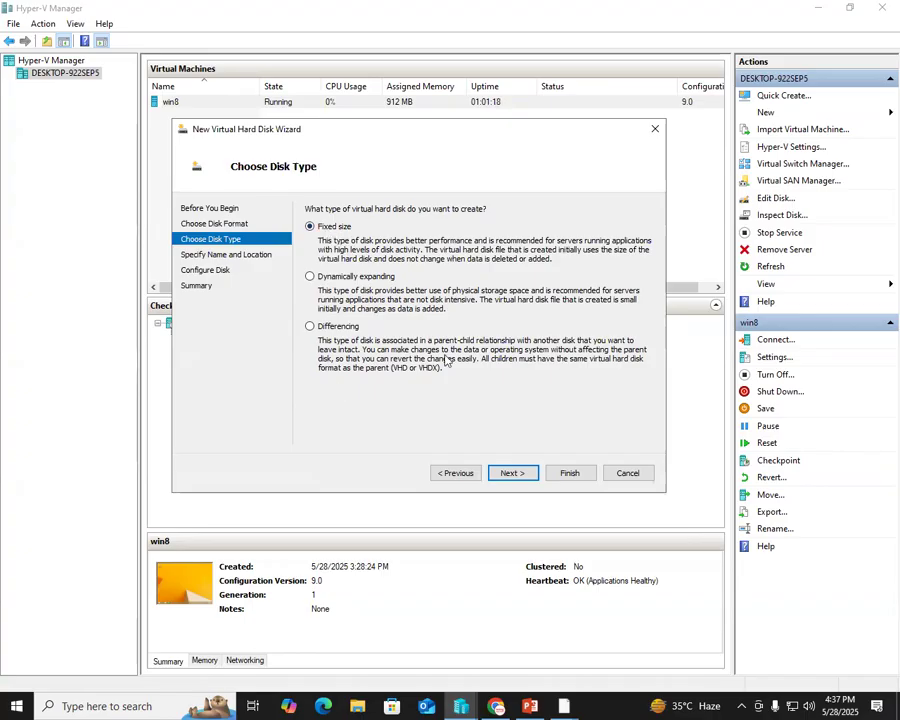
pyautogui.click(523, 472)
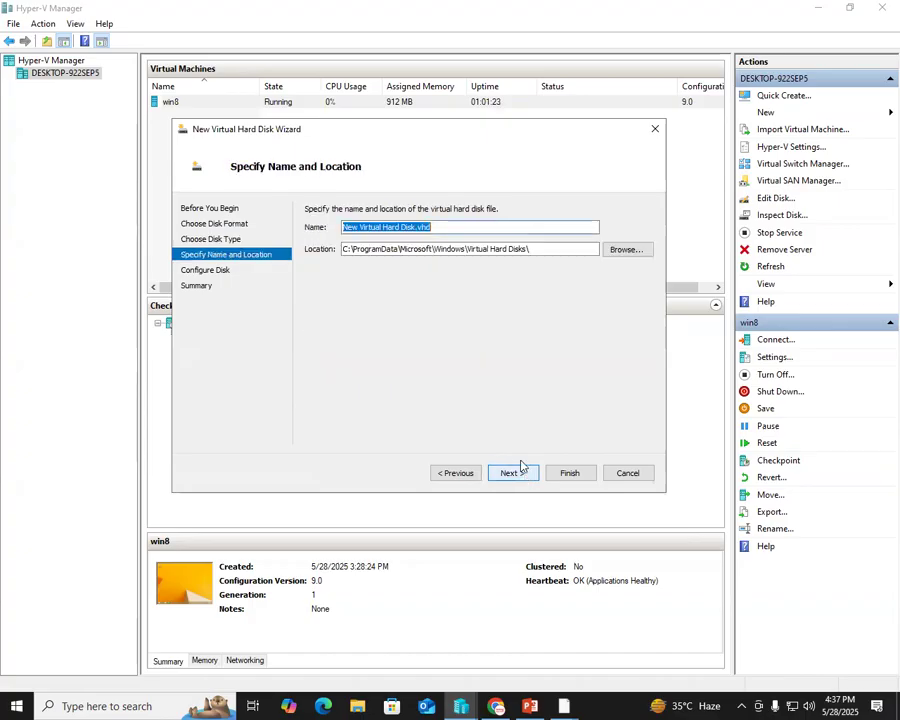
# Name the fixed-size virtual hard disk "fix Hdd".
pyautogui.write('f')
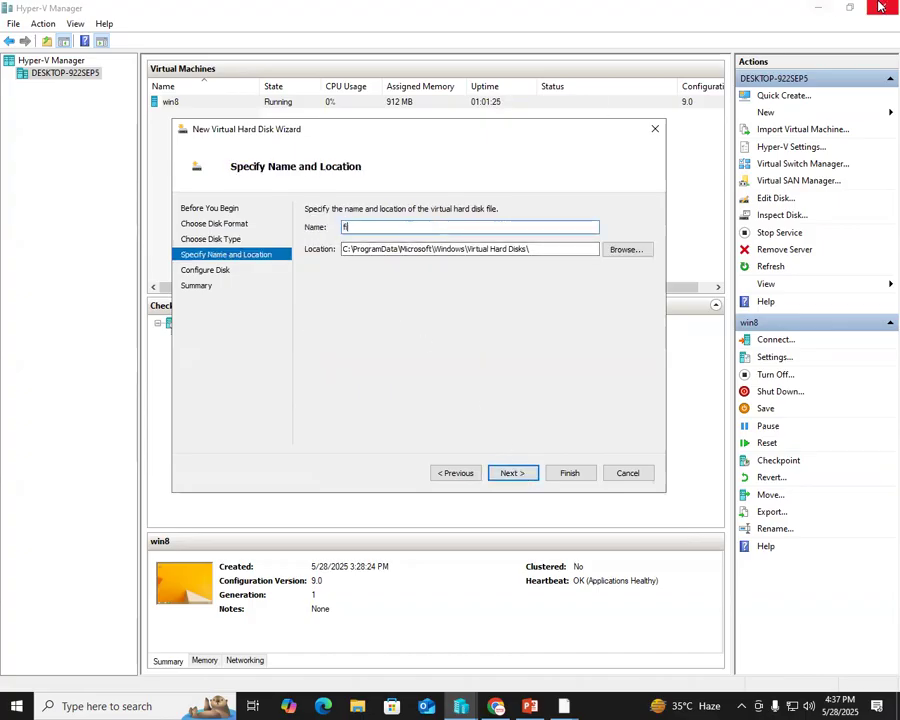
pyautogui.write('ixed')
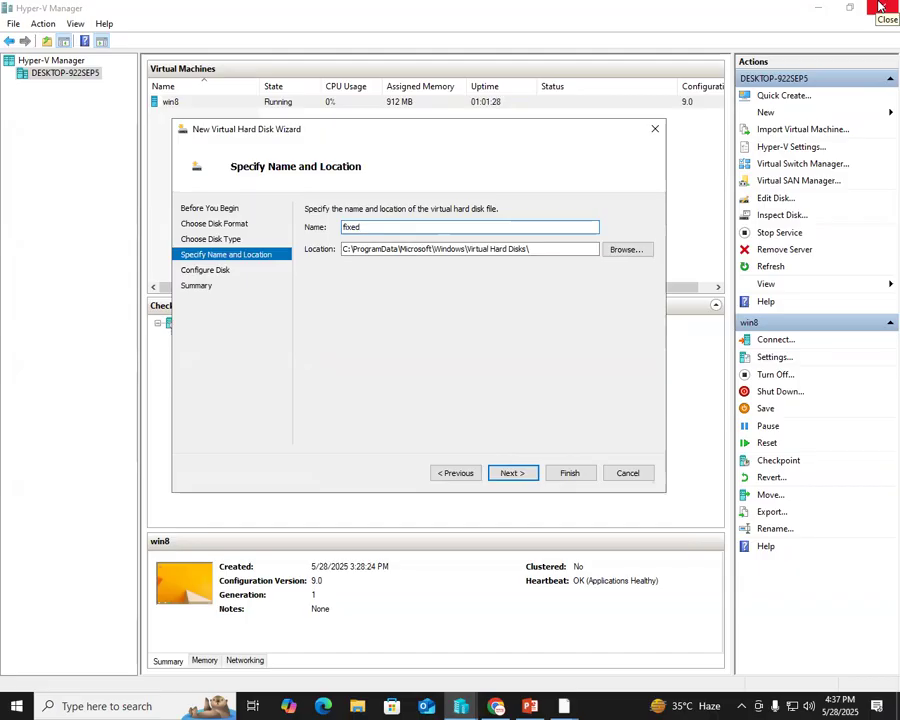
pyautogui.press('BackSpace')
pyautogui.press('BackSpace')
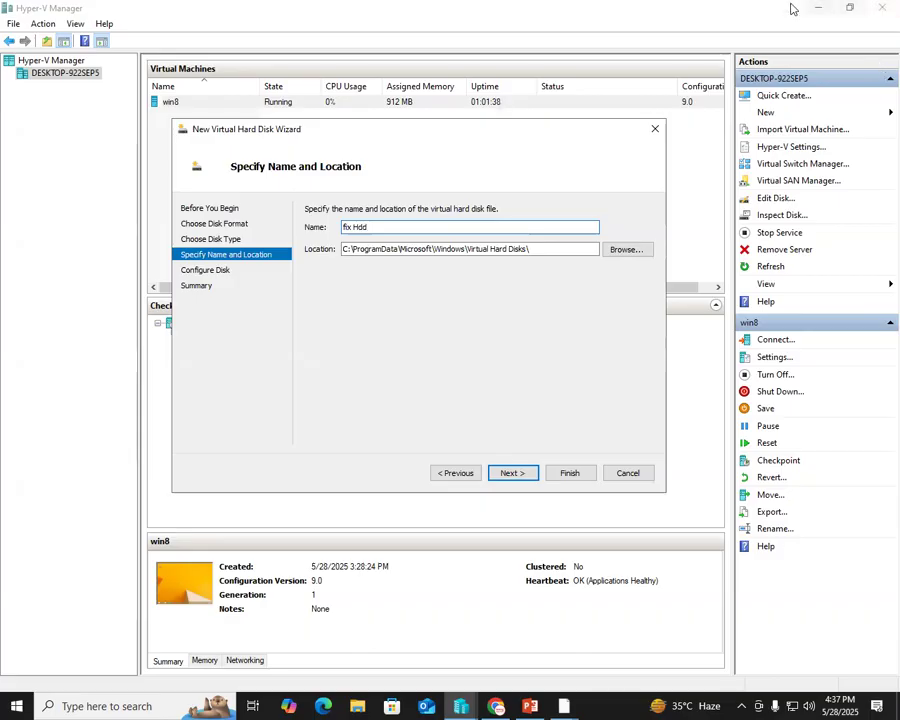
# Set the storage location of the fixed-size disk to the Hyper-v folder on drive D.
pyautogui.click(627, 249)
pyautogui.click(226, 431)
pyautogui.scroll(-5, 400, 342)
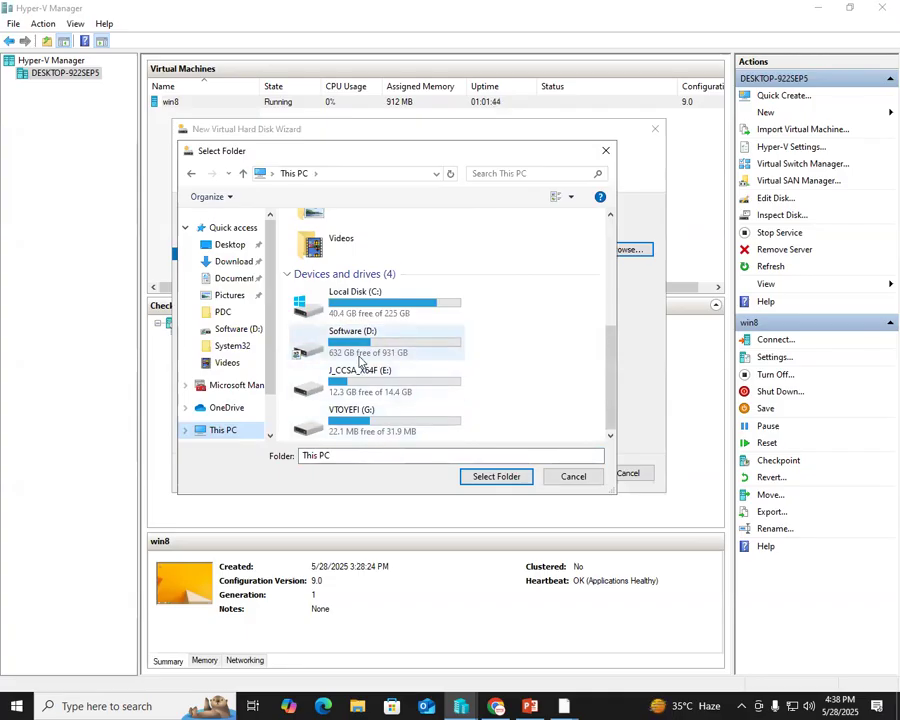
pyautogui.doubleClick(345, 341)
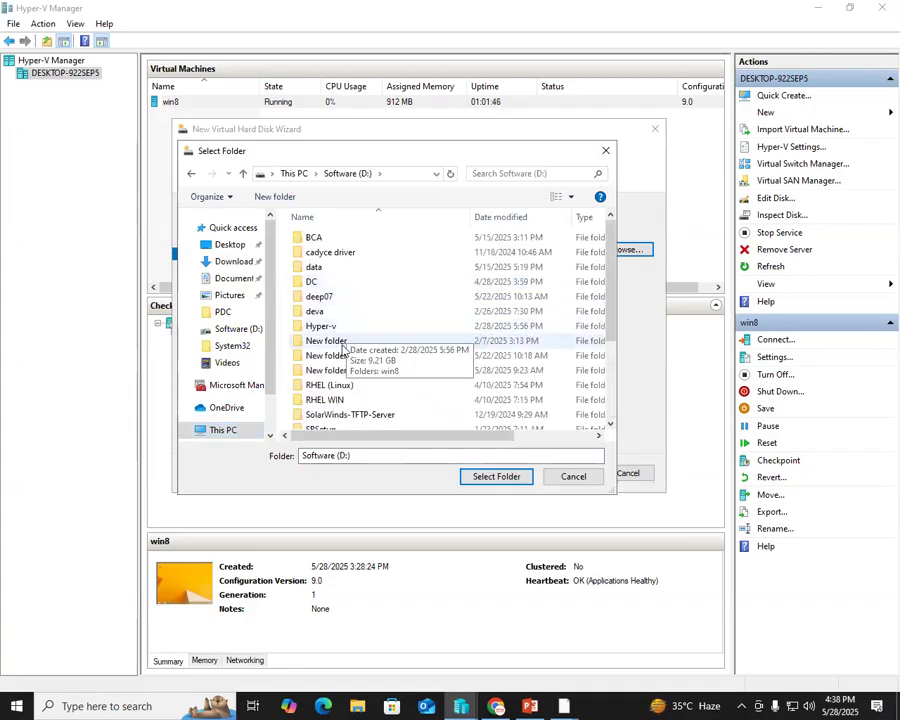
pyautogui.click(322, 326)
pyautogui.click(502, 479)
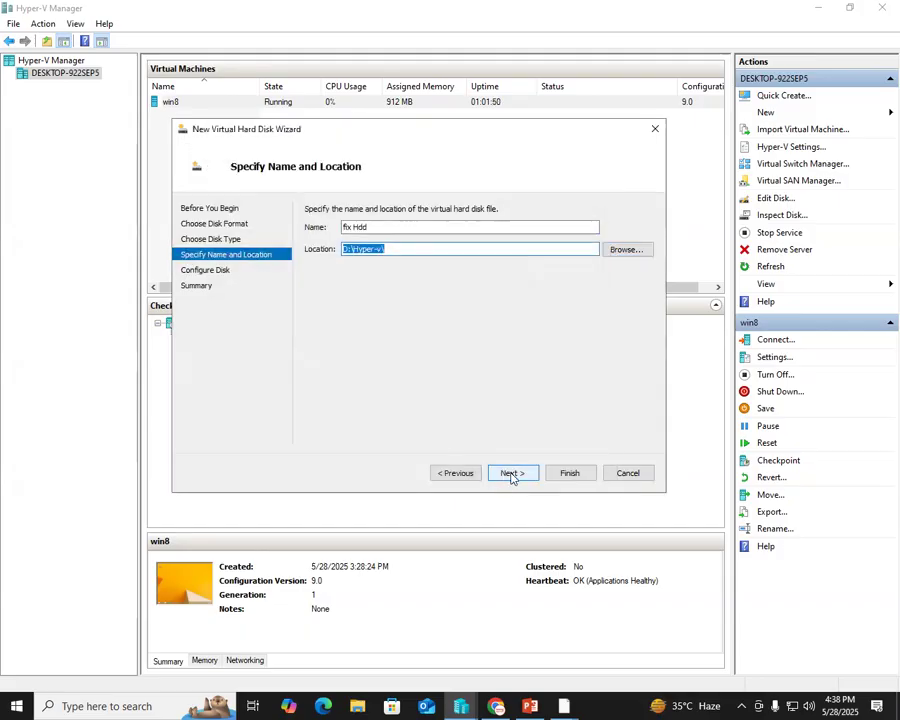
pyautogui.click(511, 475)
# Set the new blank fixed-size disk to 10 GB and create it.
pyautogui.moveTo(354, 242); pyautogui.dragTo(449, 244)
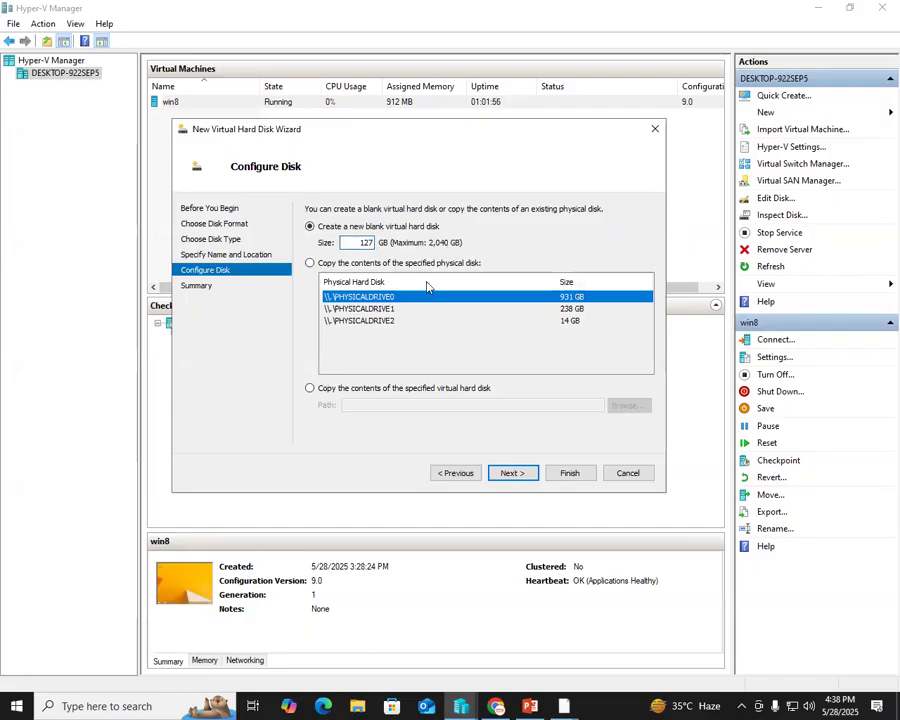
pyautogui.doubleClick(369, 242)
pyautogui.write('10')
pyautogui.click(509, 472)
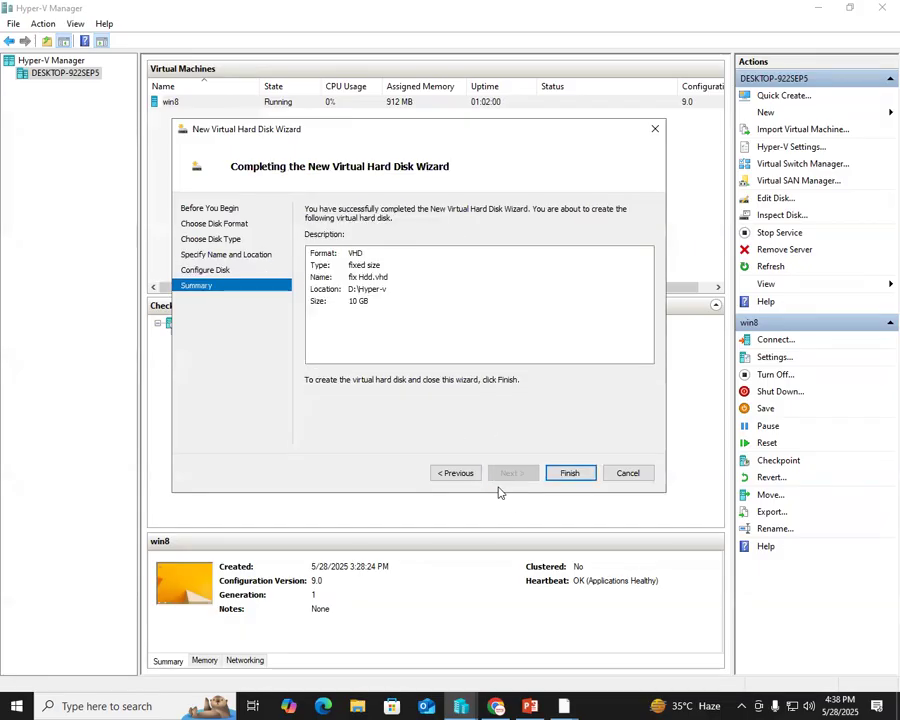
pyautogui.click(549, 476)
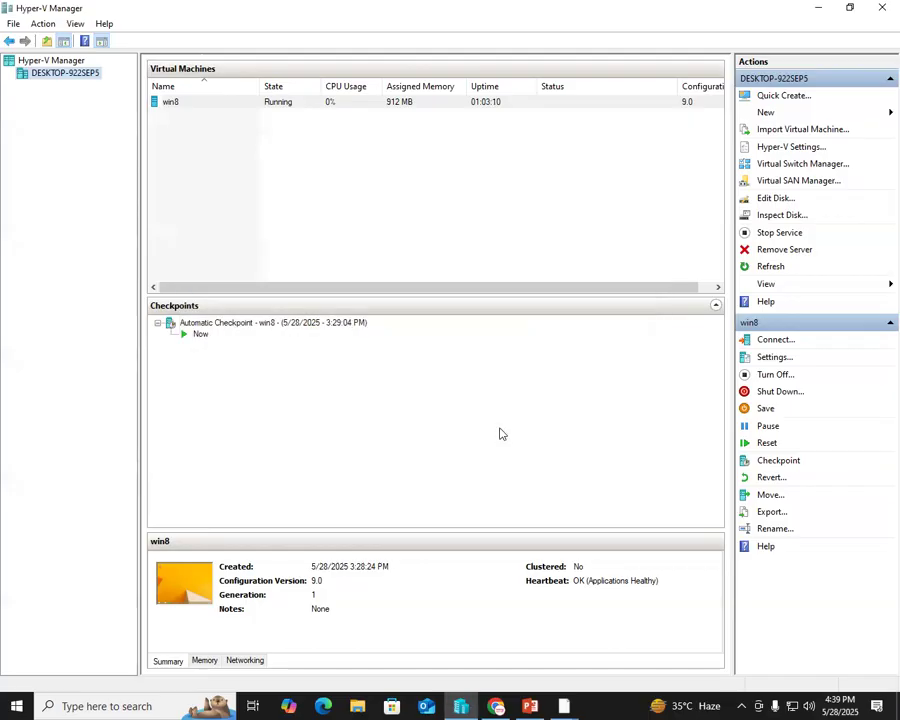
# Start another new virtual hard disk on the host, choosing the VHD format and the Dynamically expanding type.
pyautogui.rightClick(47, 79)
pyautogui.moveTo(109, 104)
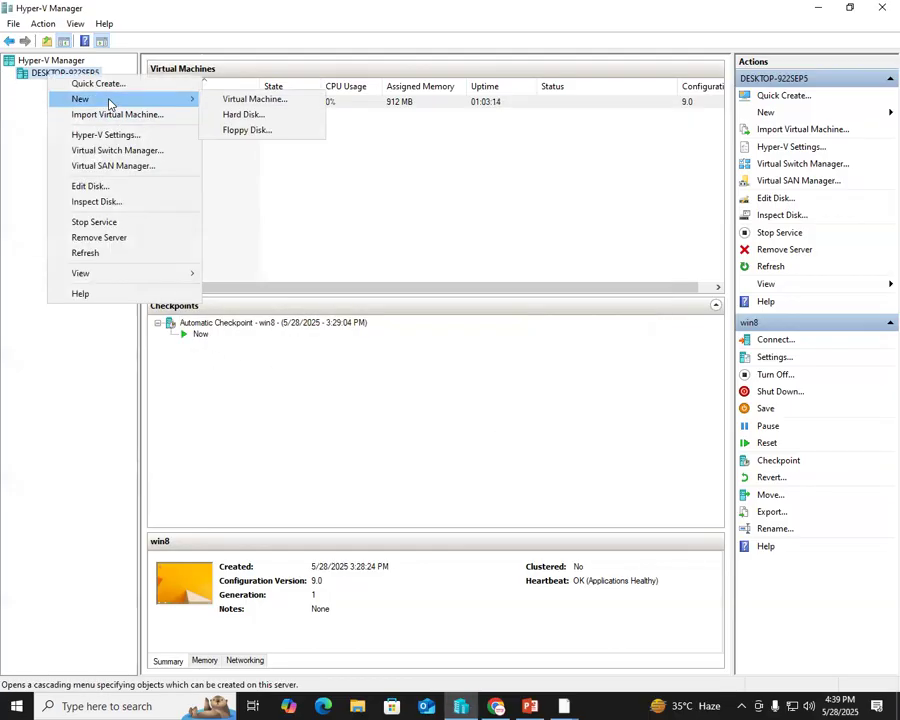
pyautogui.click(278, 119)
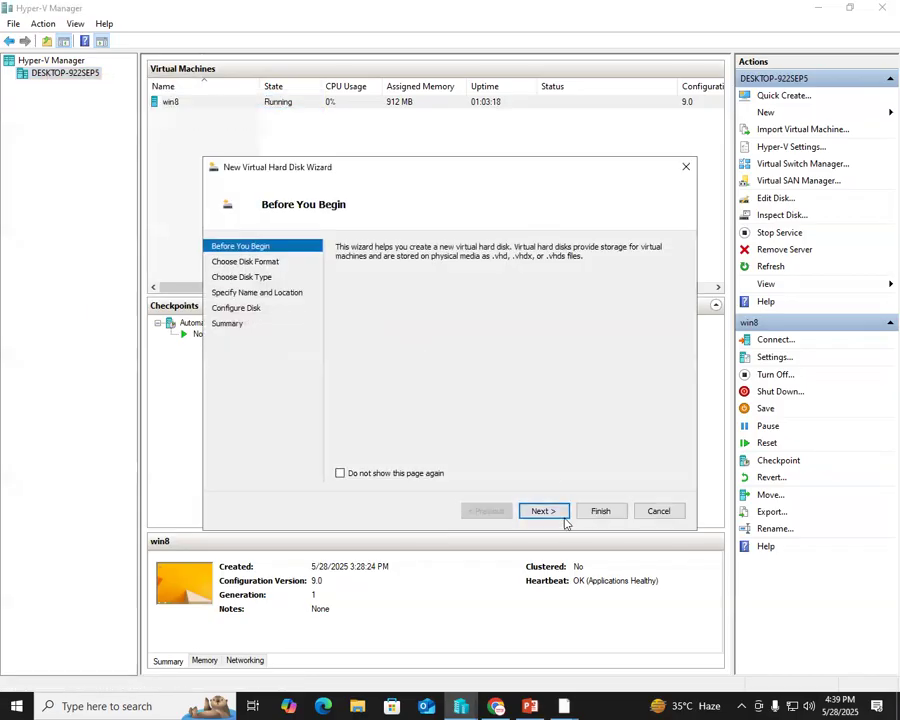
pyautogui.click(550, 513)
pyautogui.click(356, 266)
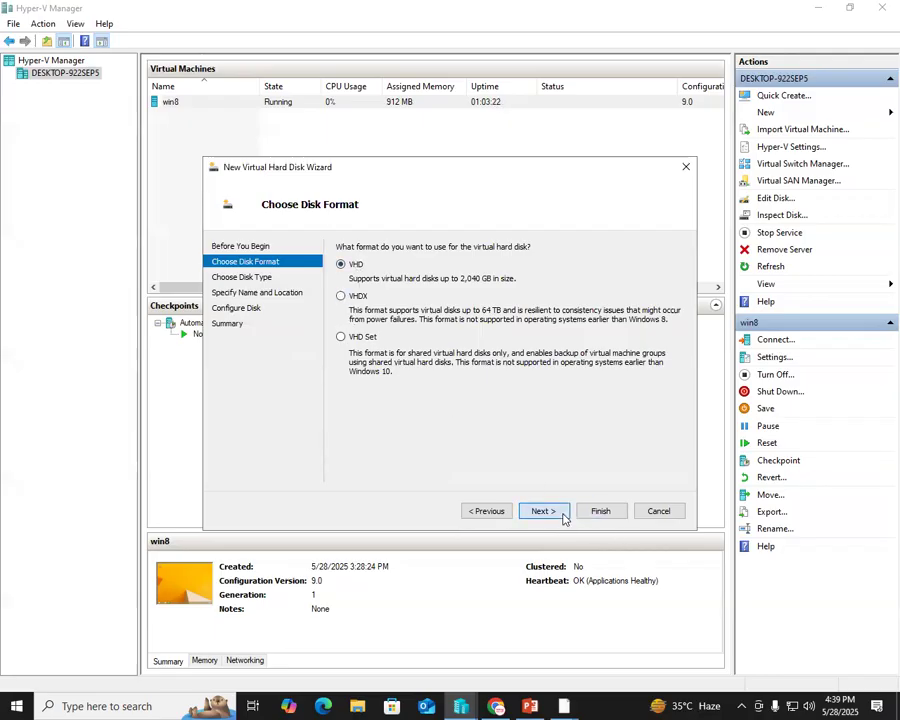
pyautogui.click(563, 515)
pyautogui.click(366, 316)
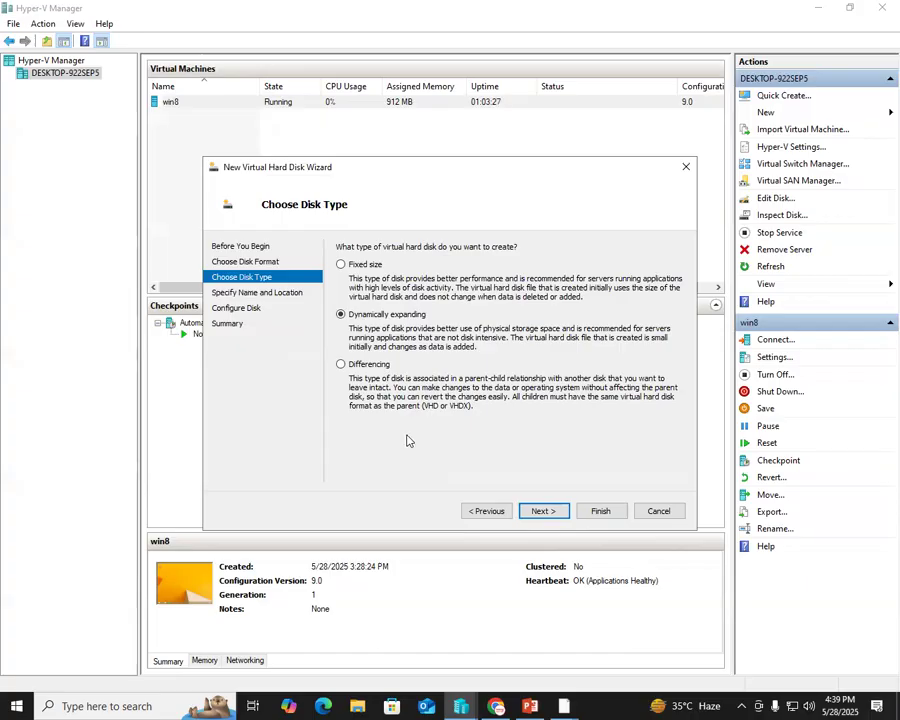
pyautogui.click(542, 511)
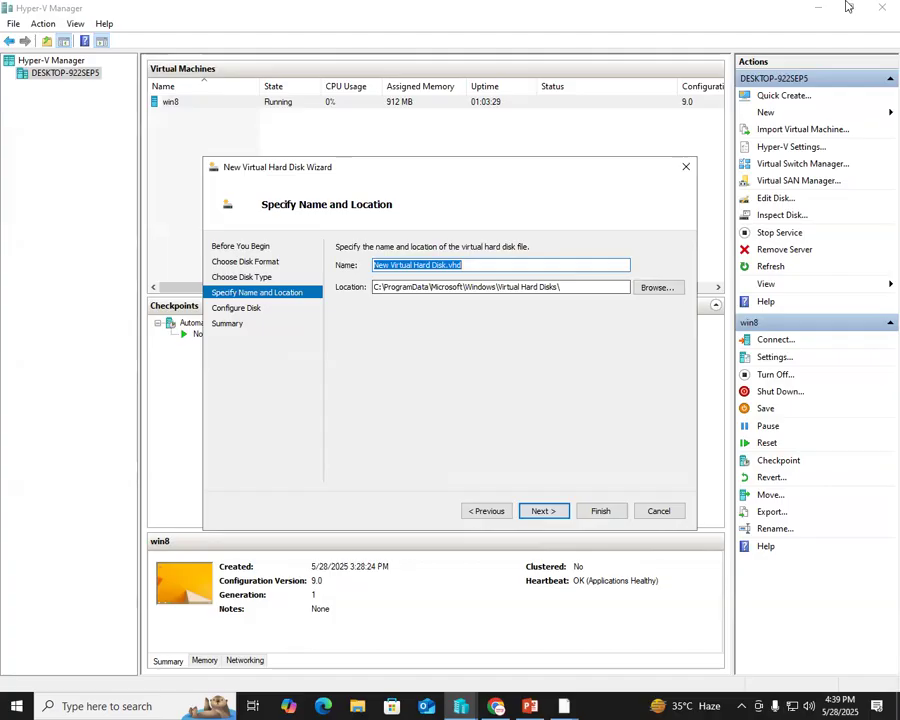
# Name the dynamically expanding disk "Dyna Hdd" and set its location to the Hyper-v folder on drive D.
pyautogui.write('Dyna')
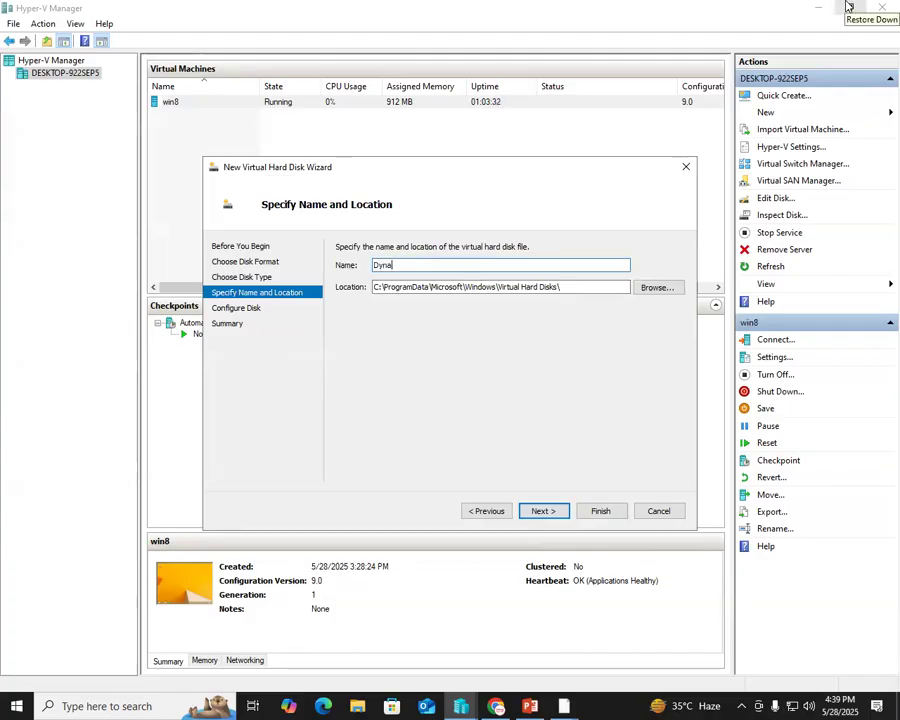
pyautogui.write(' Hdd')
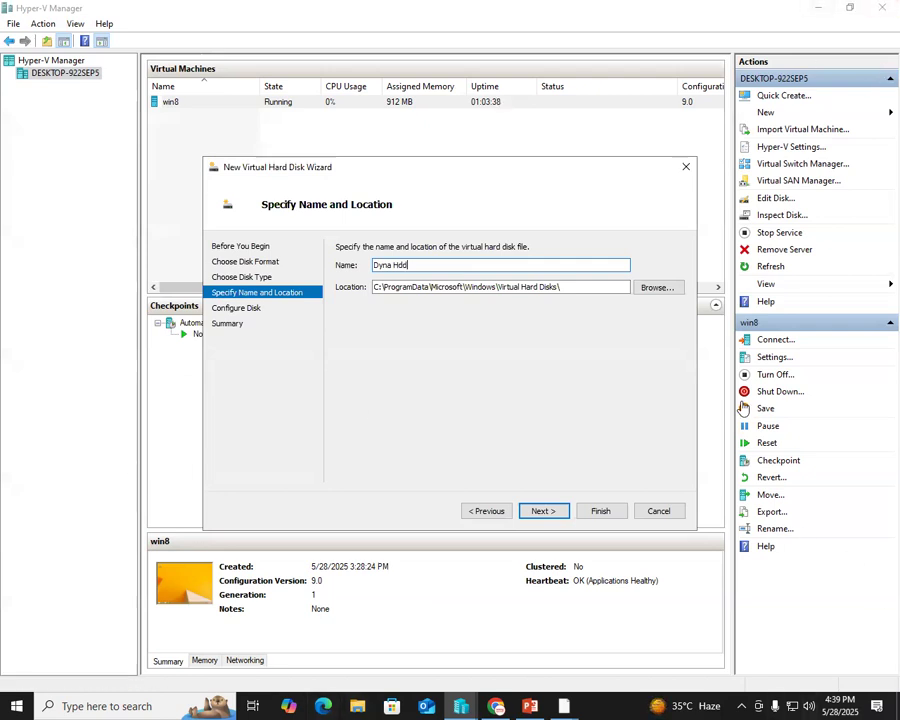
pyautogui.click(658, 288)
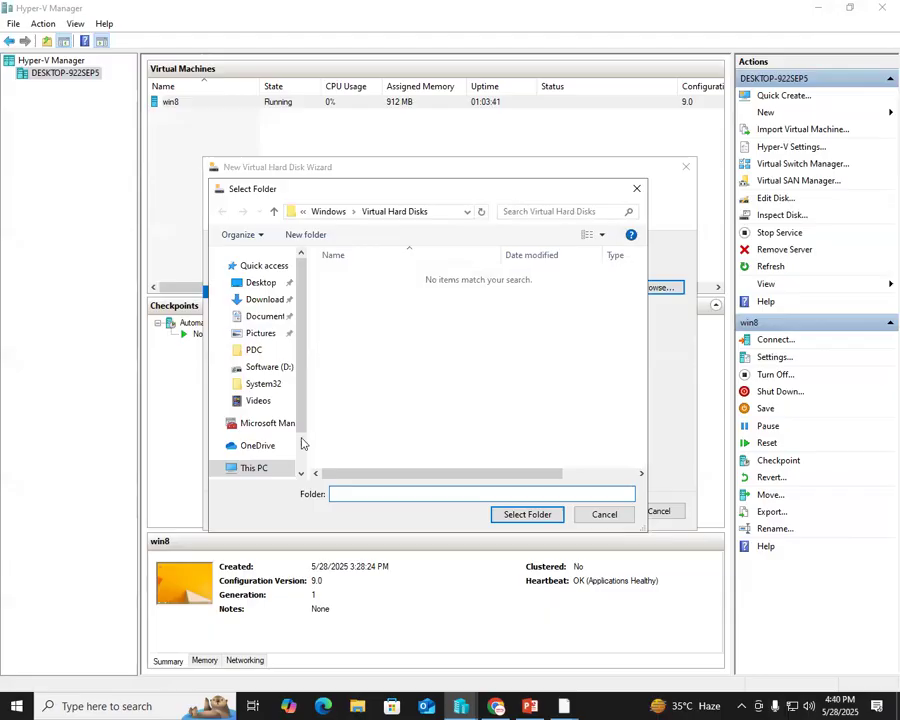
pyautogui.scroll(-2, 258, 446)
pyautogui.click(254, 406)
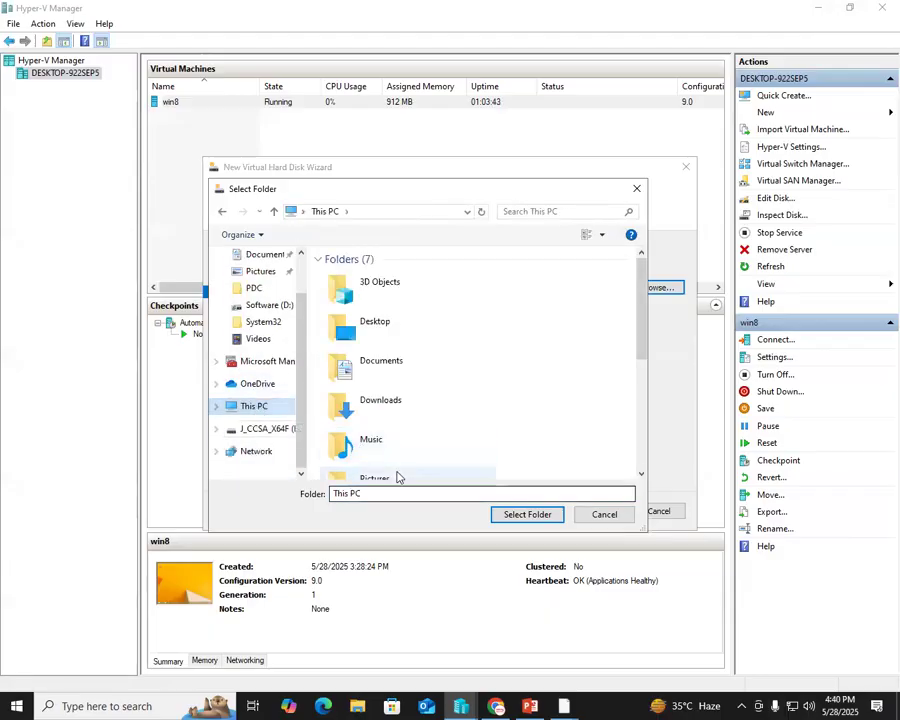
pyautogui.scroll(-5, 400, 460)
pyautogui.doubleClick(385, 378)
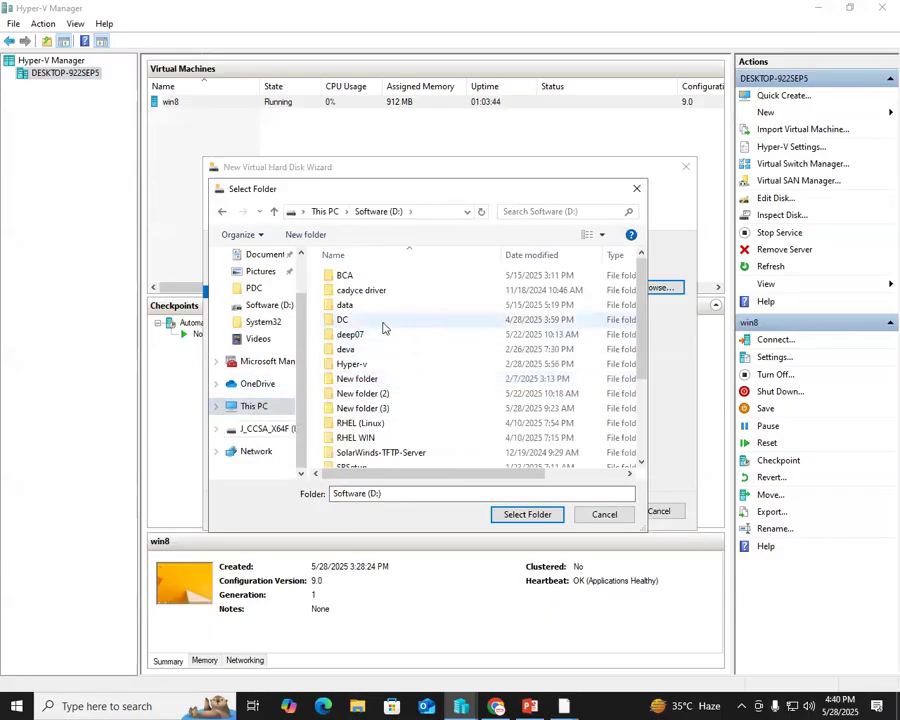
pyautogui.click(352, 364)
pyautogui.click(516, 515)
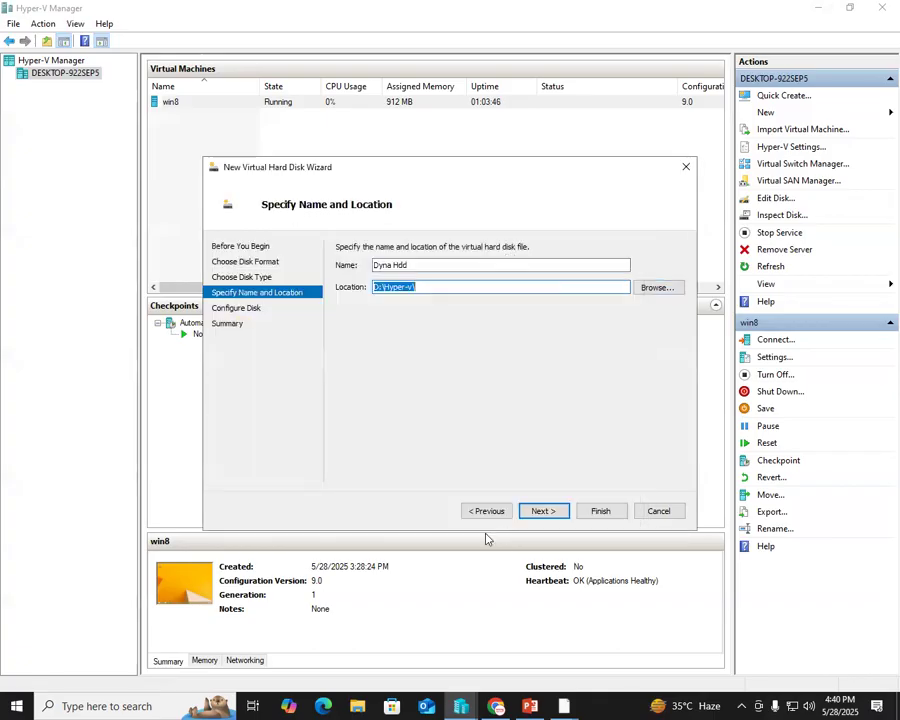
pyautogui.click(543, 512)
# Set the blank dynamically expanding disk to 10 GB and create it.
pyautogui.doubleClick(392, 280)
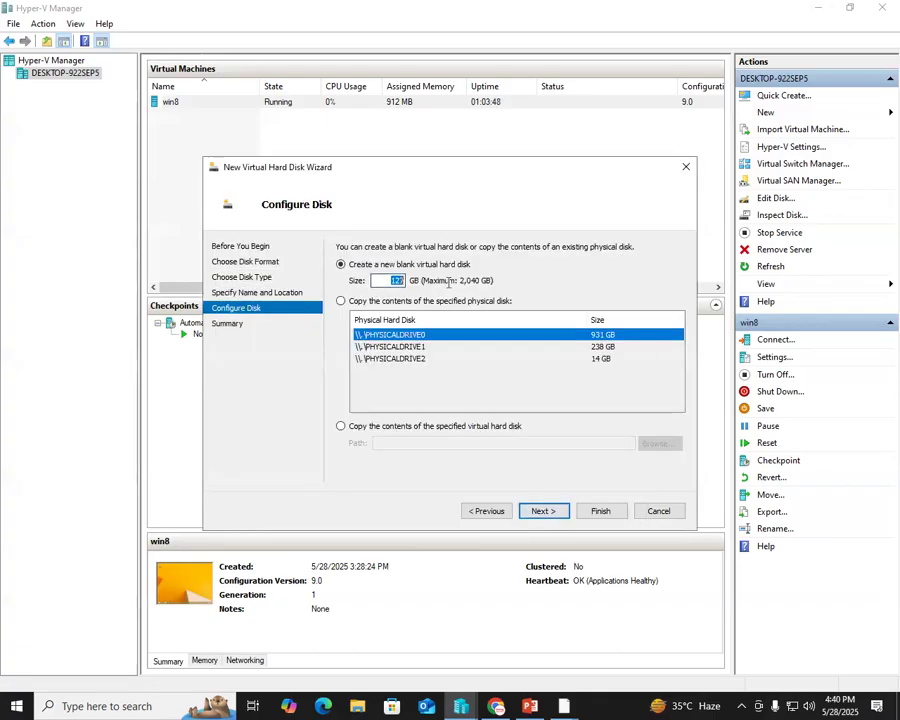
pyautogui.write('10')
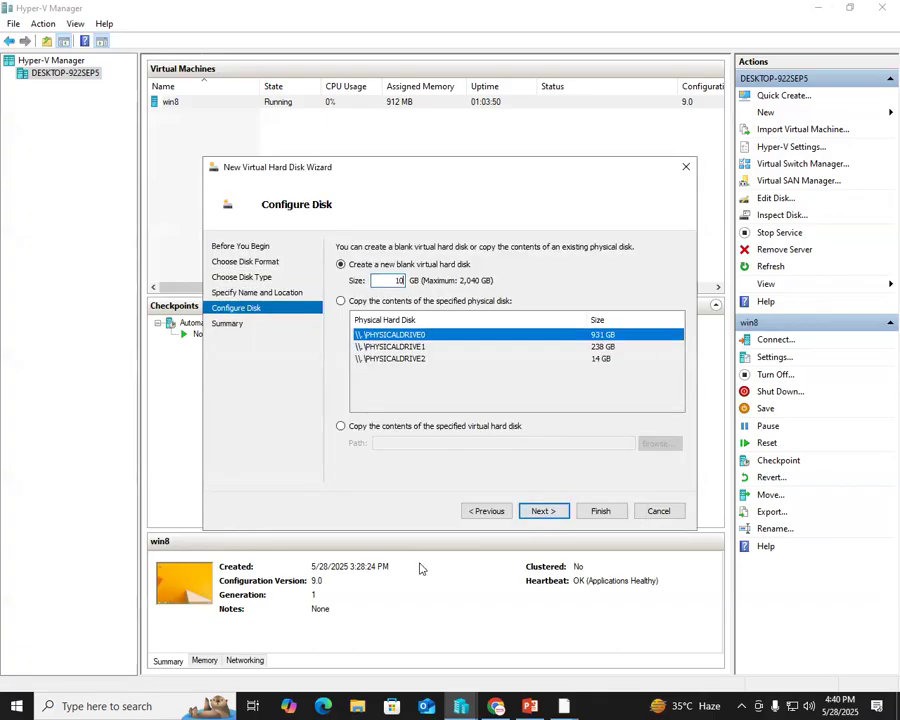
pyautogui.click(534, 515)
pyautogui.click(611, 517)
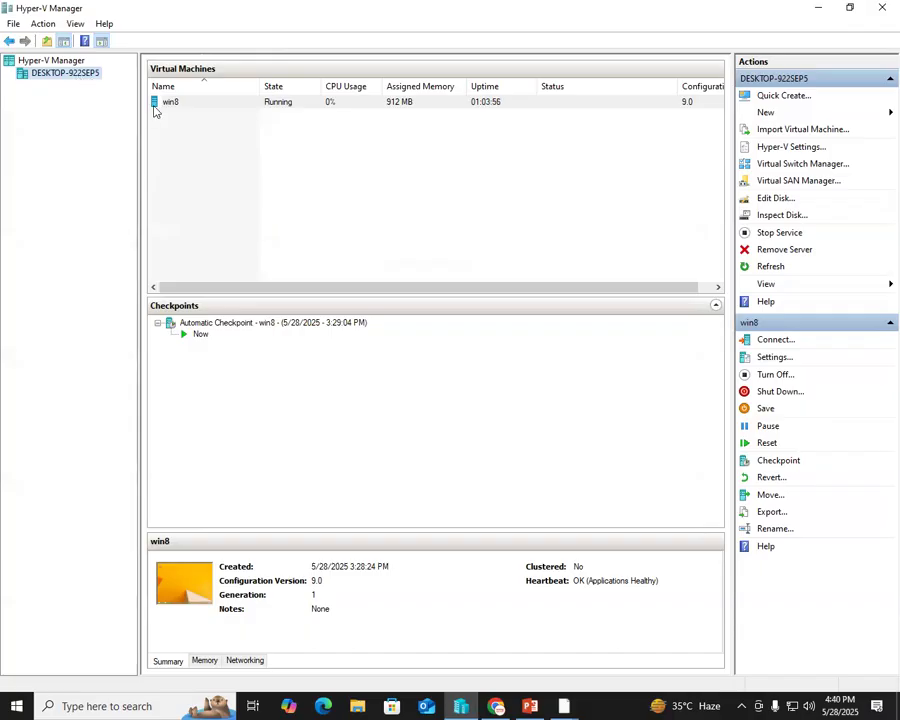
# Start a third new virtual hard disk on the host, choosing the VHD format and the Differencing type.
pyautogui.rightClick(86, 76)
pyautogui.moveTo(137, 97)
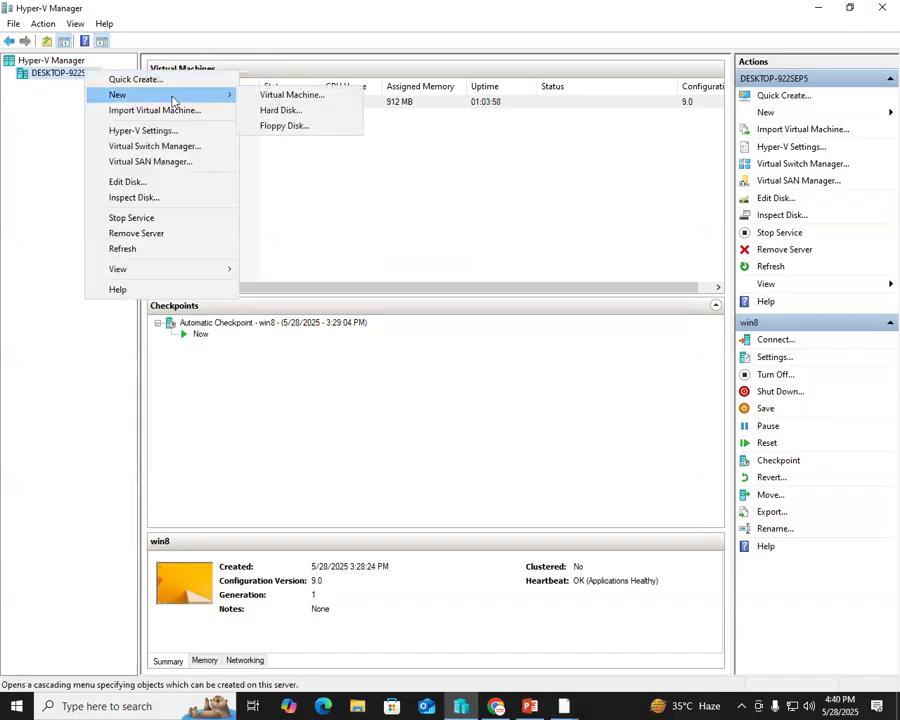
pyautogui.click(281, 110)
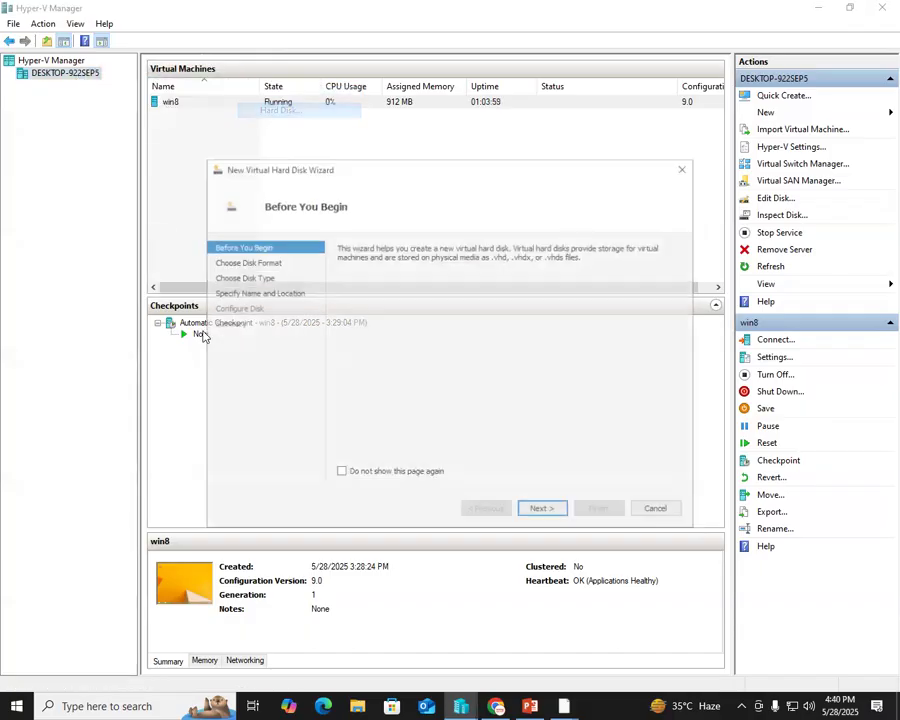
pyautogui.click(552, 513)
pyautogui.click(355, 265)
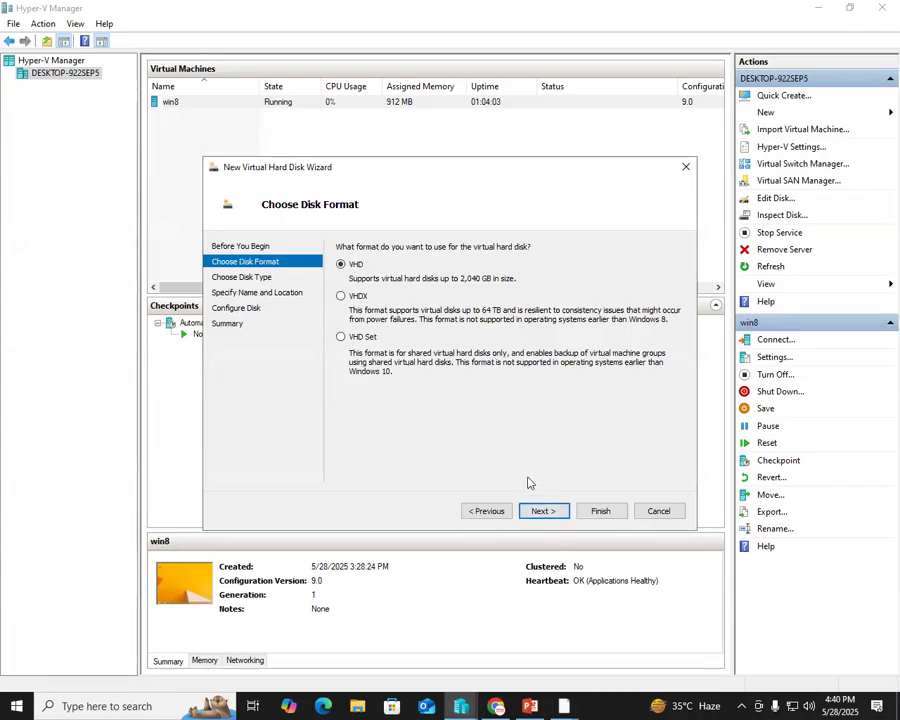
pyautogui.click(541, 512)
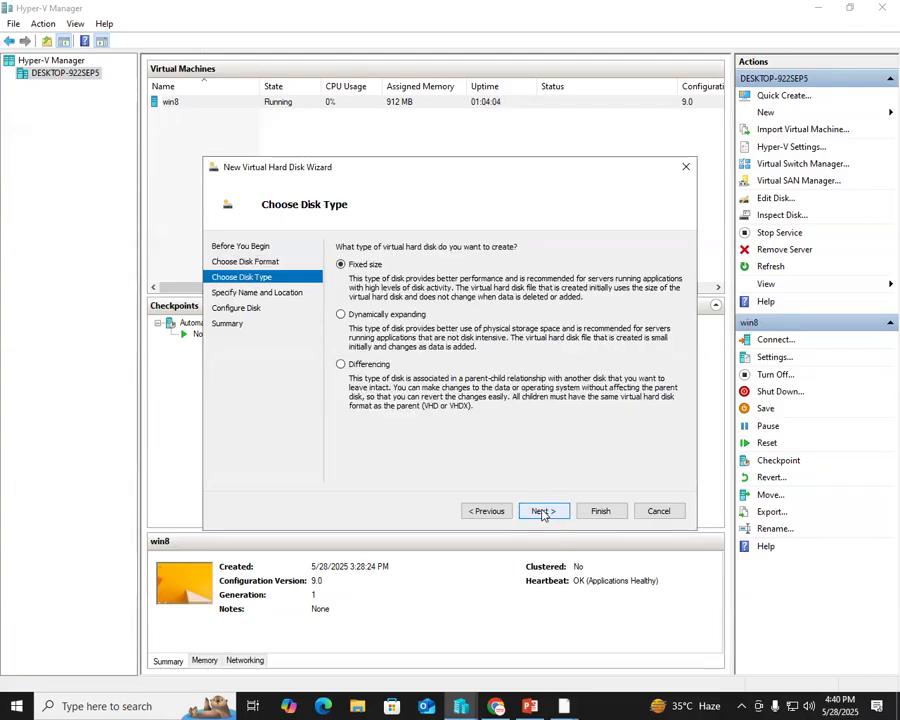
pyautogui.click(363, 366)
pyautogui.click(541, 511)
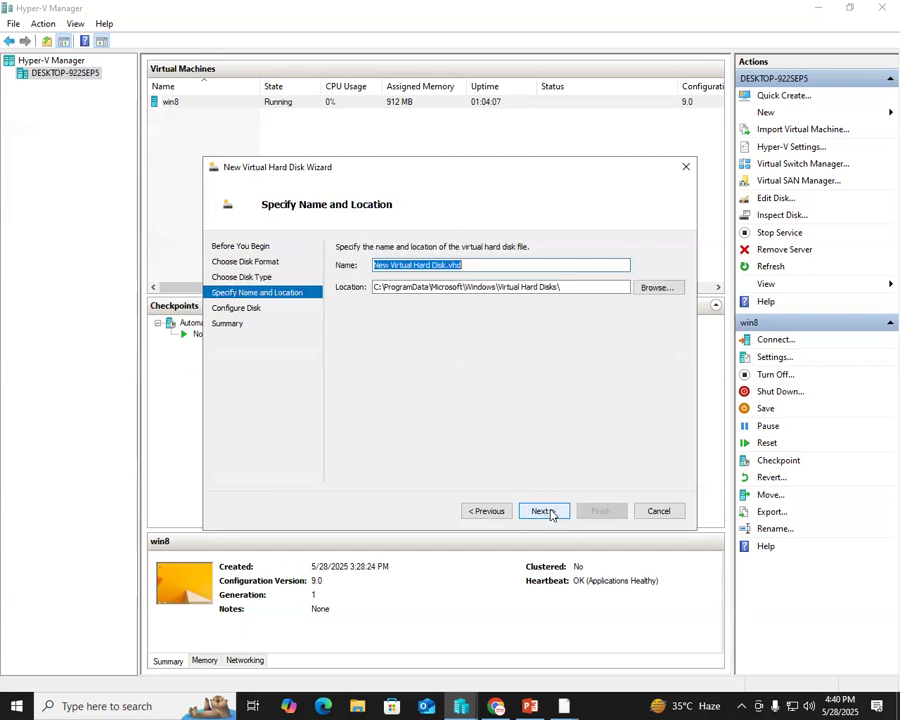
# Name the differencing disk "diff Hdd" and set its location to the Hyper-v folder on drive D.
pyautogui.write('diff Hdd')
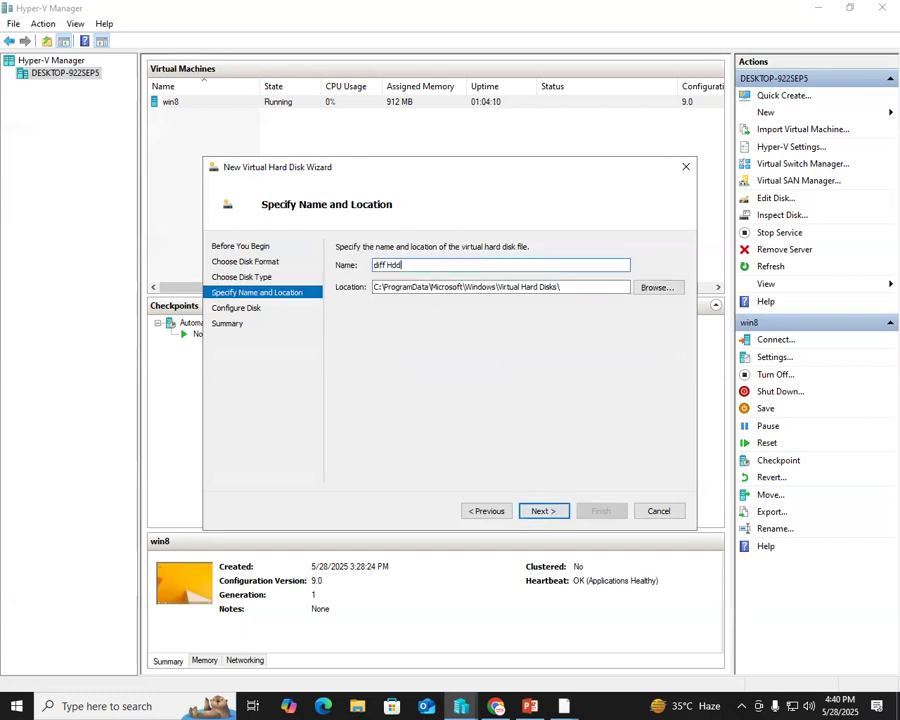
pyautogui.click(658, 287)
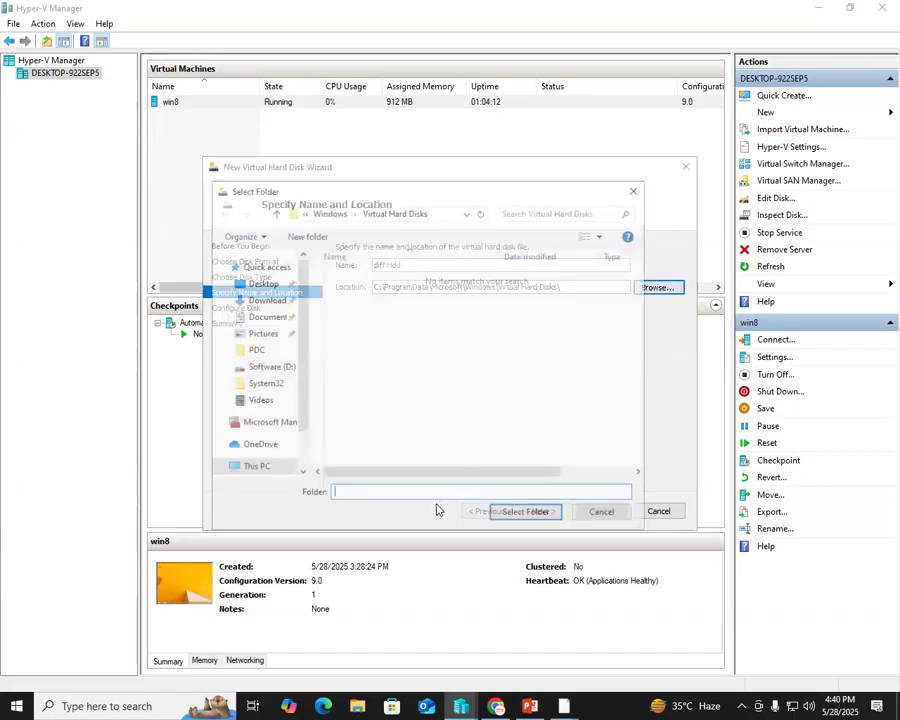
pyautogui.scroll(-2, 270, 430)
pyautogui.click(252, 404)
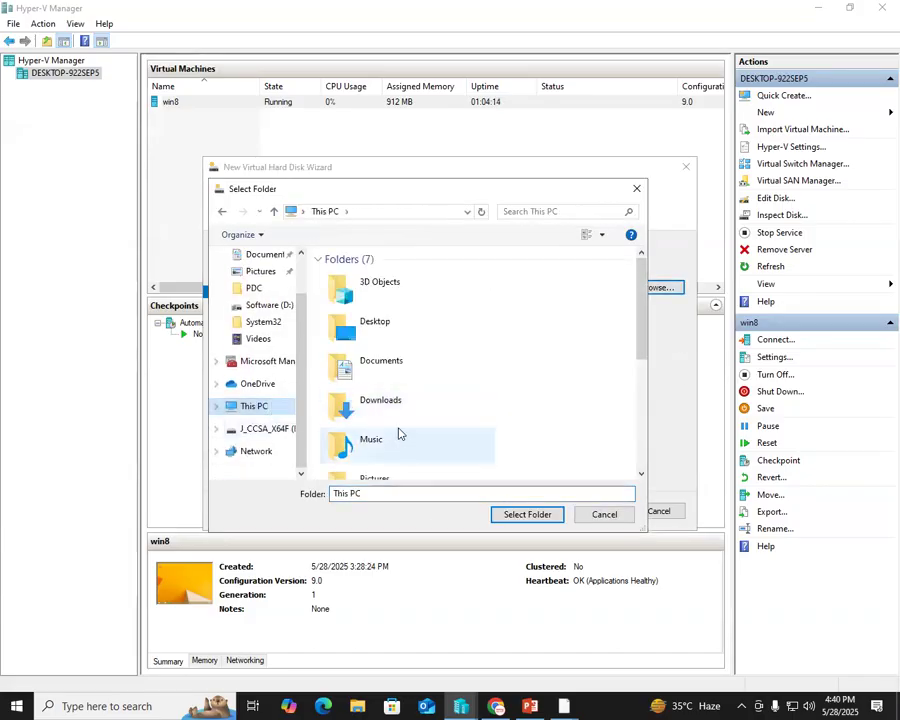
pyautogui.scroll(-3, 400, 425)
pyautogui.doubleClick(392, 376)
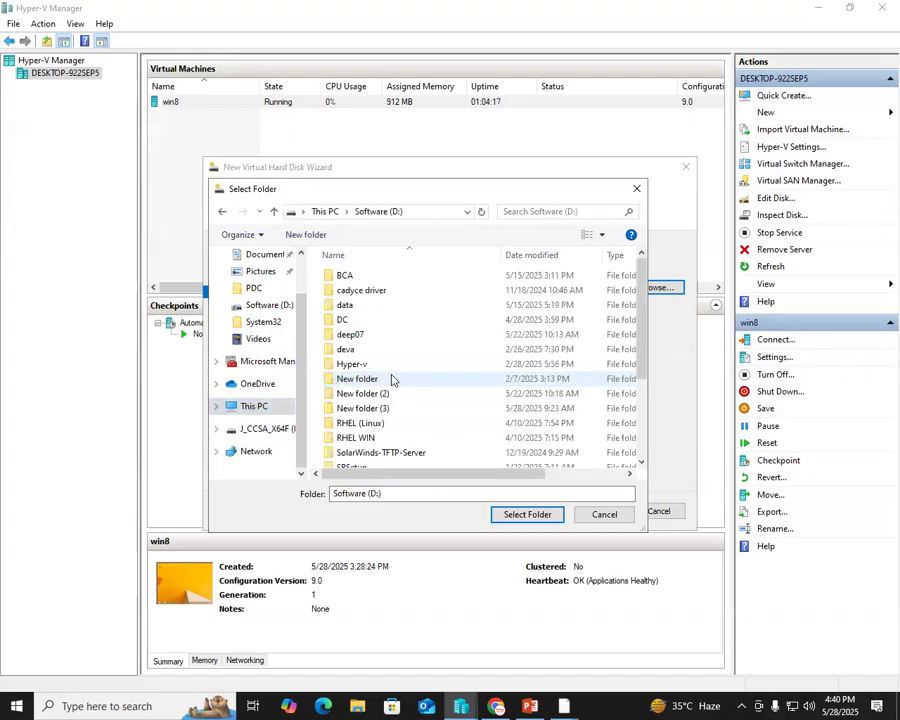
pyautogui.doubleClick(356, 364)
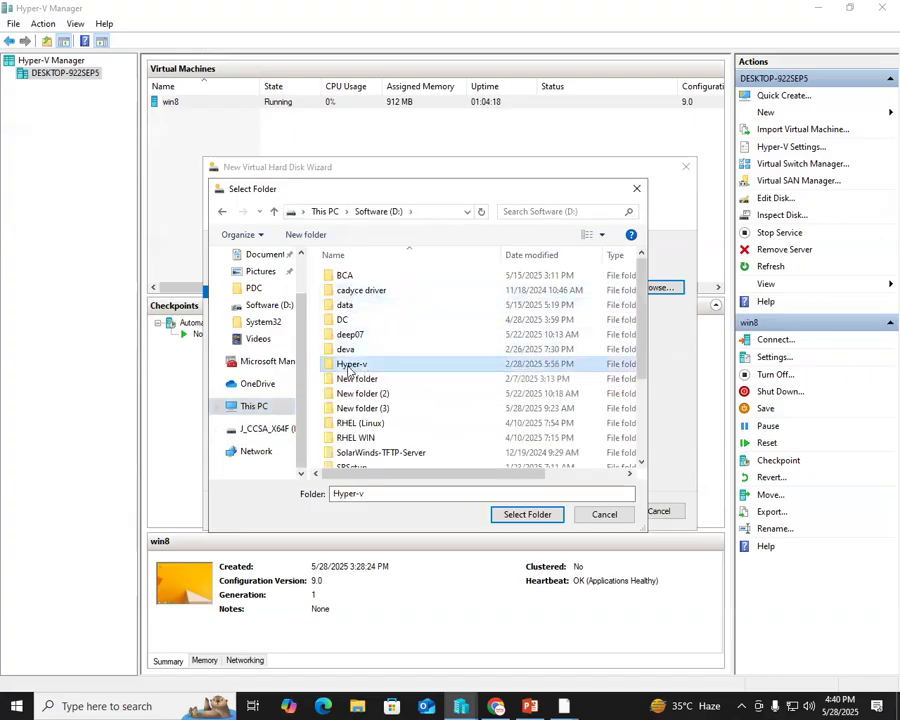
pyautogui.click(520, 515)
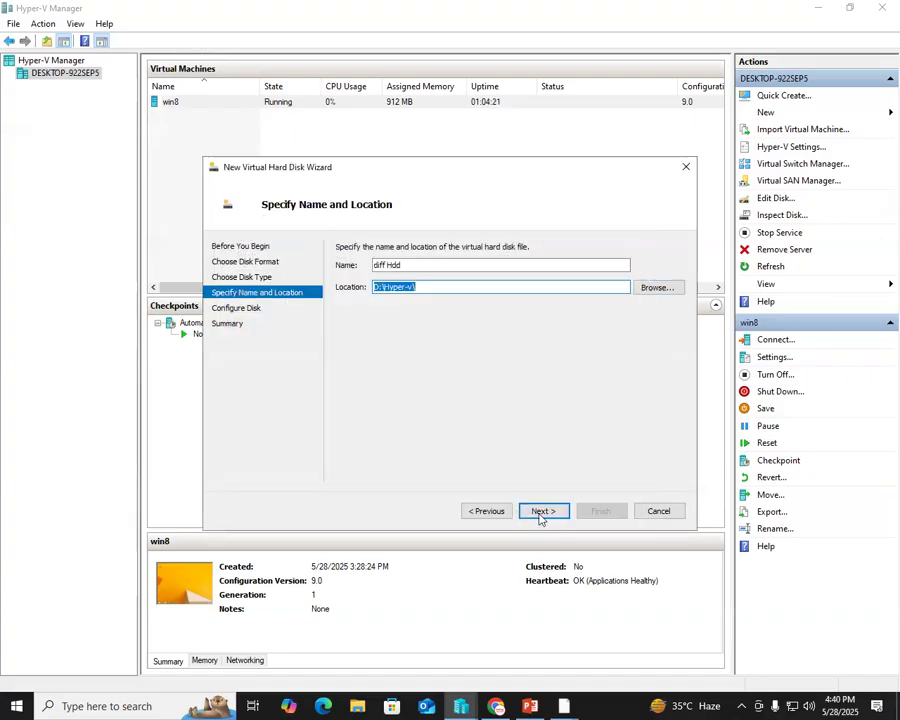
pyautogui.click(562, 511)
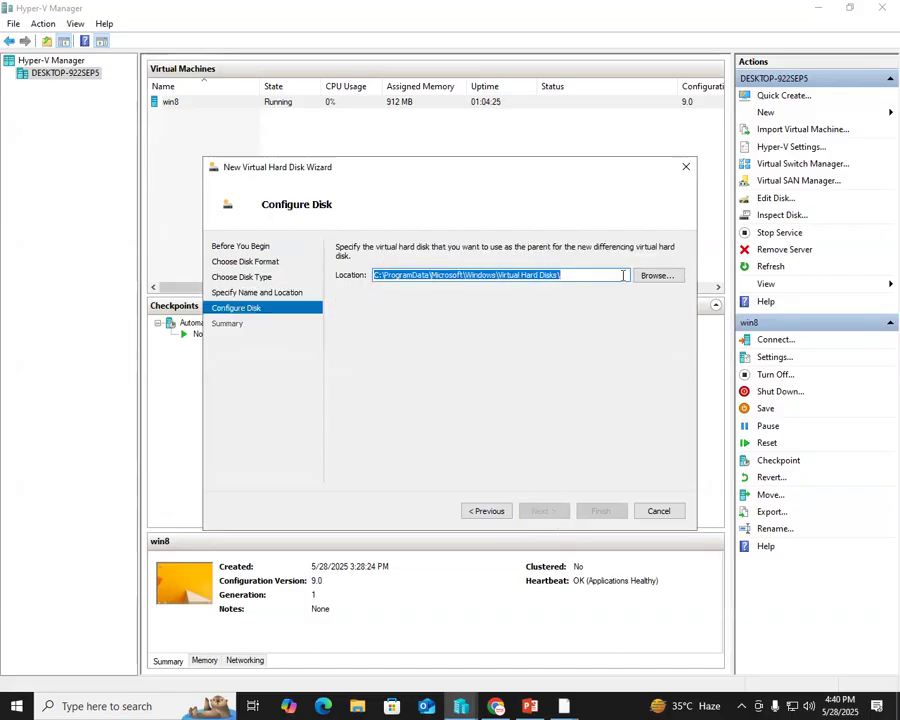
# Choose Dyna Hdd from D:\Hyper-v as the differencing disk's parent and create the disk.
pyautogui.click(656, 275)
pyautogui.click(255, 467)
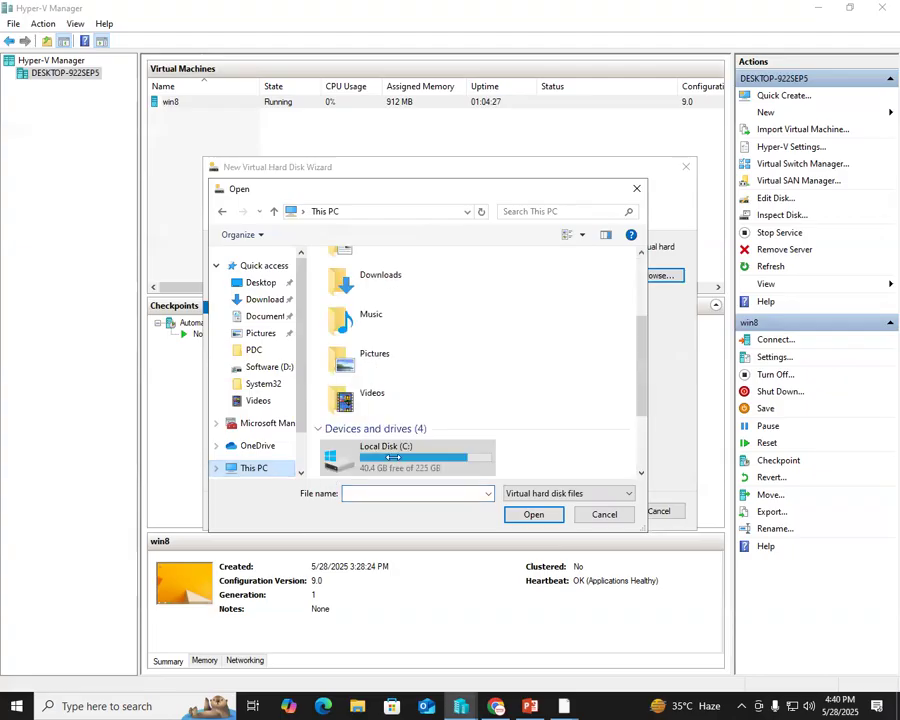
pyautogui.scroll(-2, 370, 470)
pyautogui.doubleClick(395, 372)
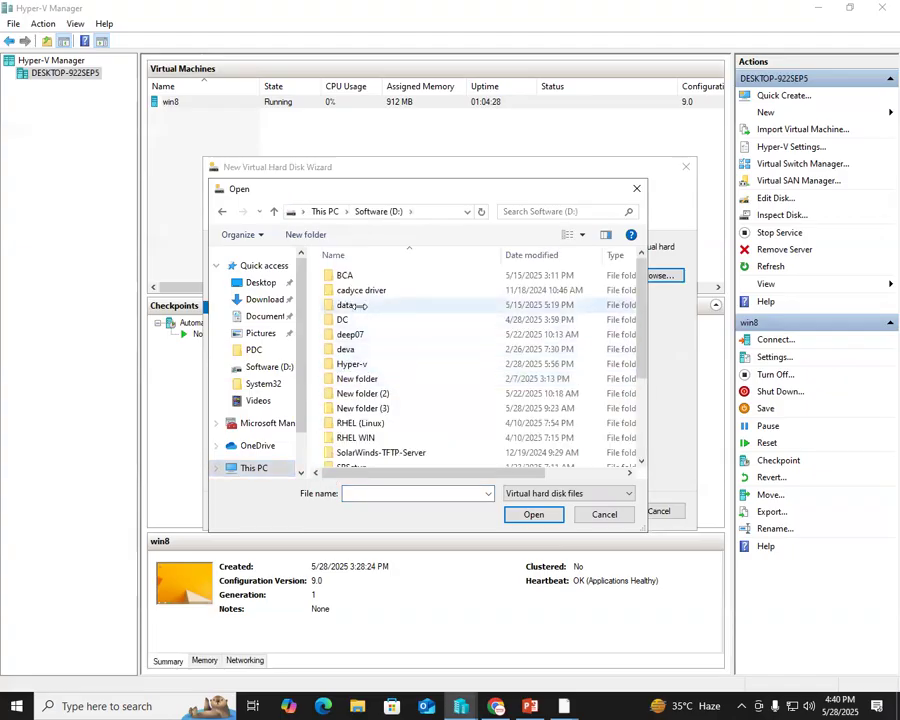
pyautogui.doubleClick(358, 364)
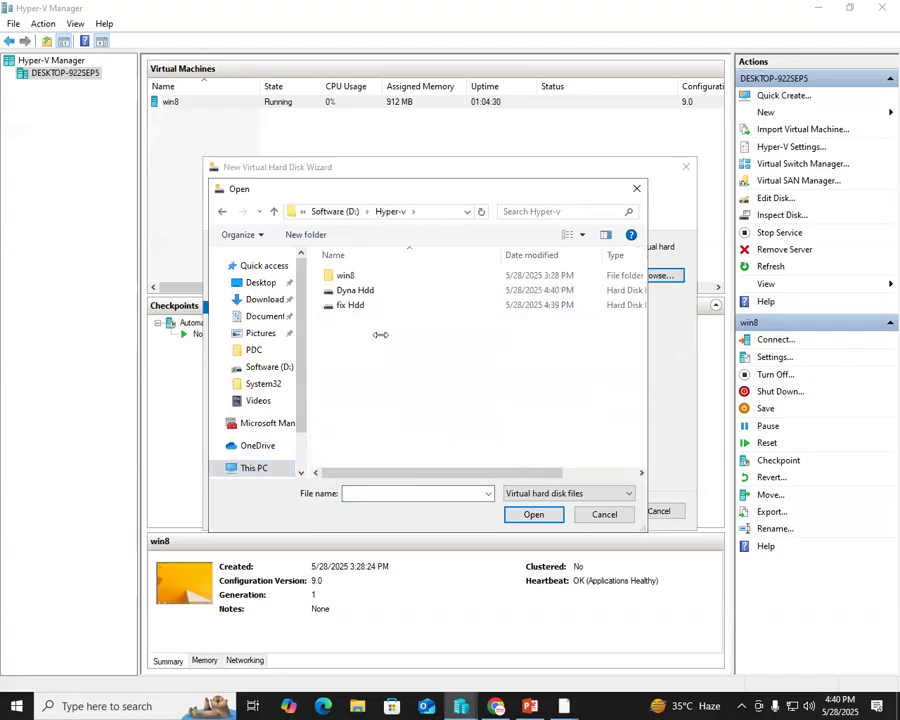
pyautogui.click(355, 291)
pyautogui.click(534, 515)
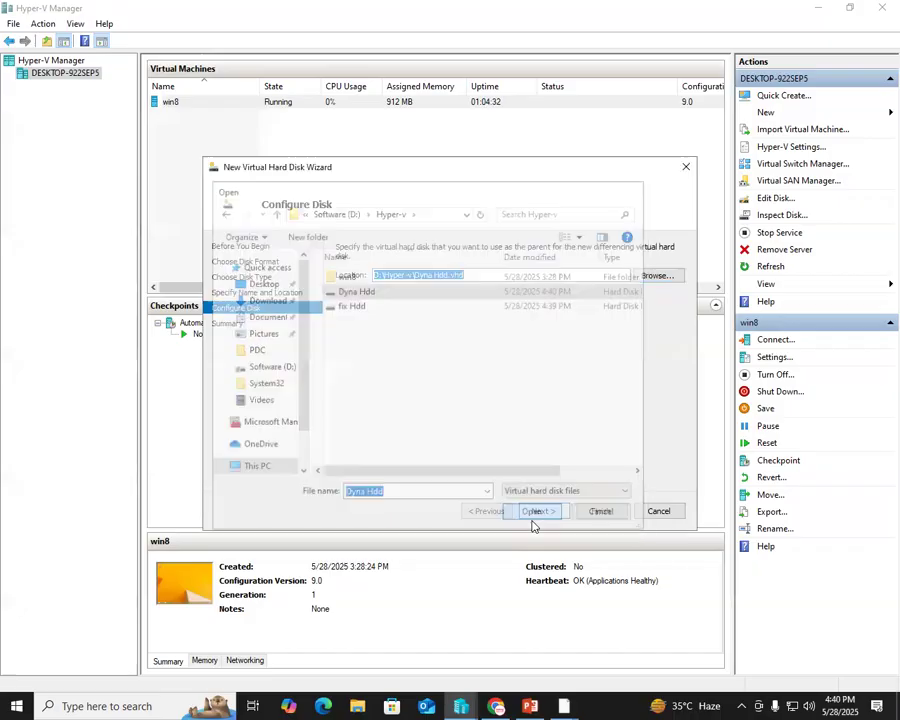
pyautogui.click(540, 513)
pyautogui.click(597, 511)
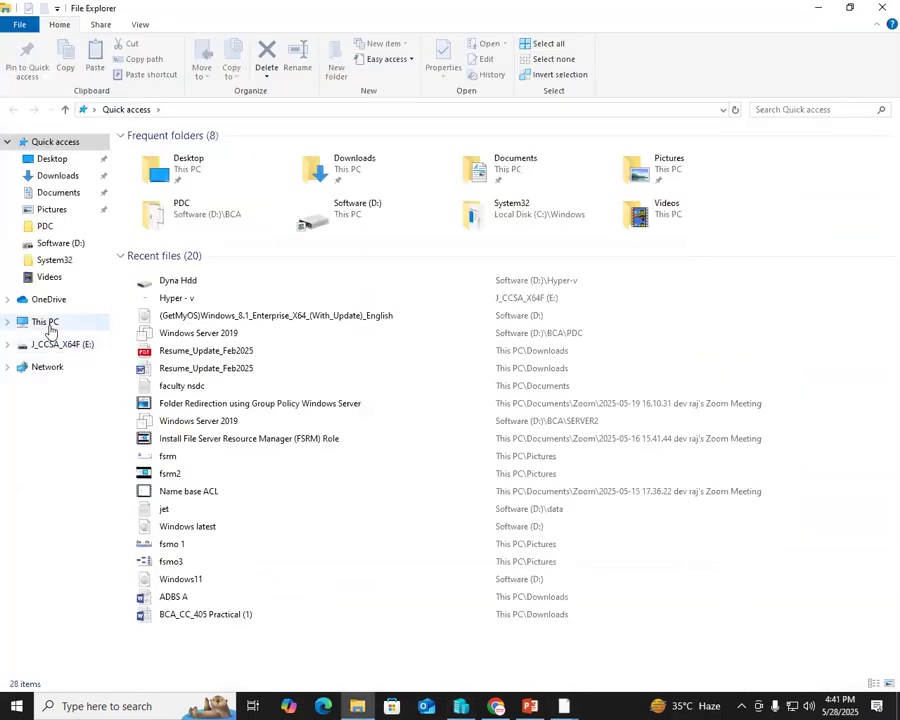
# Switch to File Explorer and open the Hyper-v folder on drive D to view the disk files.
pyautogui.click(24, 325)
pyautogui.doubleClick(372, 266)
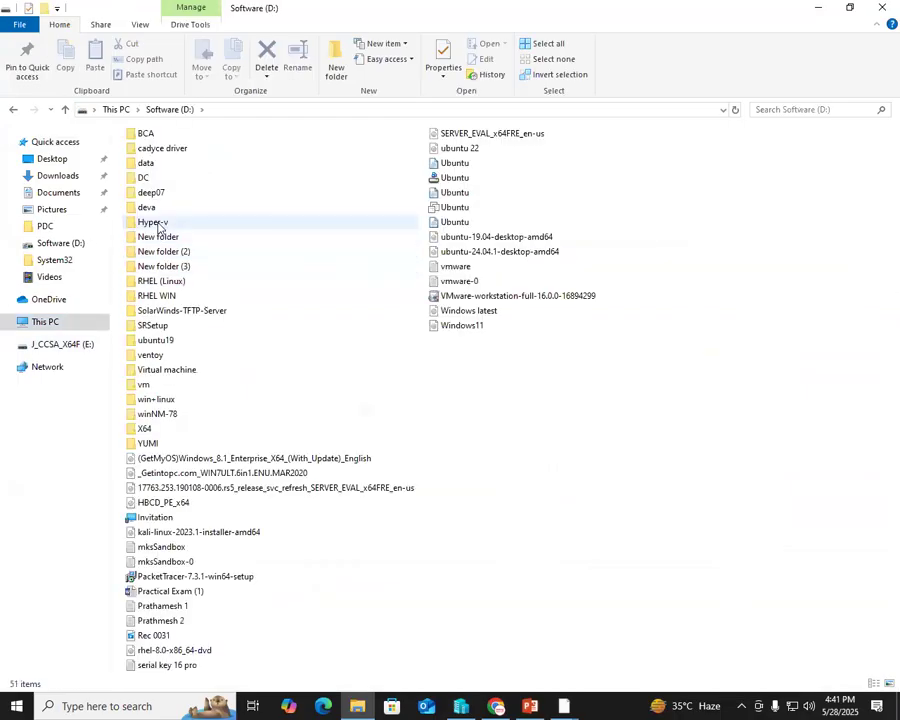
pyautogui.doubleClick(158, 226)
pyautogui.moveTo(160, 218); pyautogui.dragTo(147, 172)
pyautogui.click(277, 408)
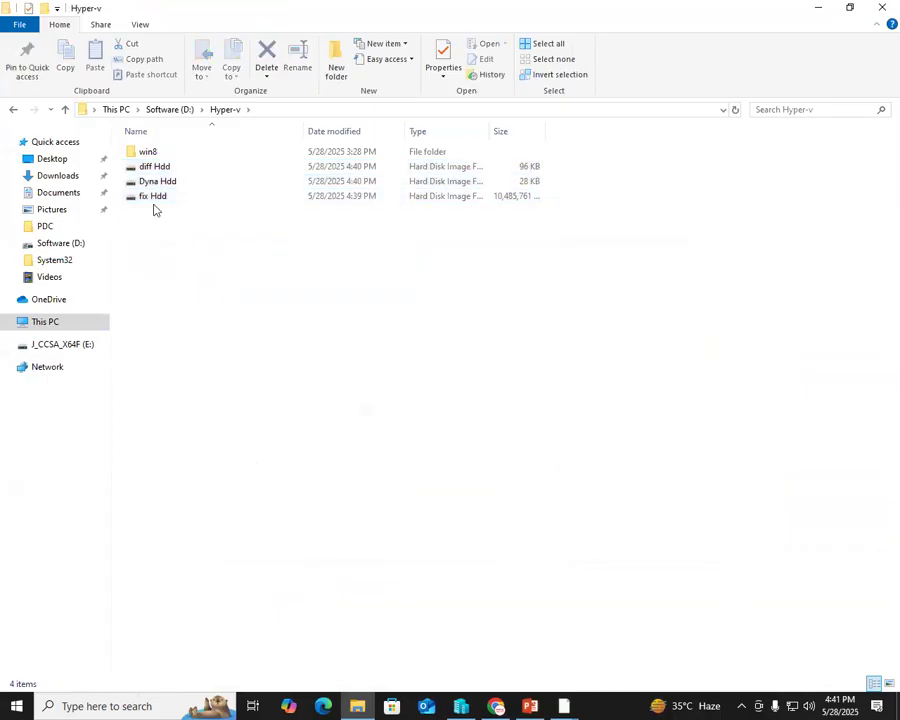
# Check the file size of the fix Hdd disk in its properties, then close them.
pyautogui.click(154, 203)
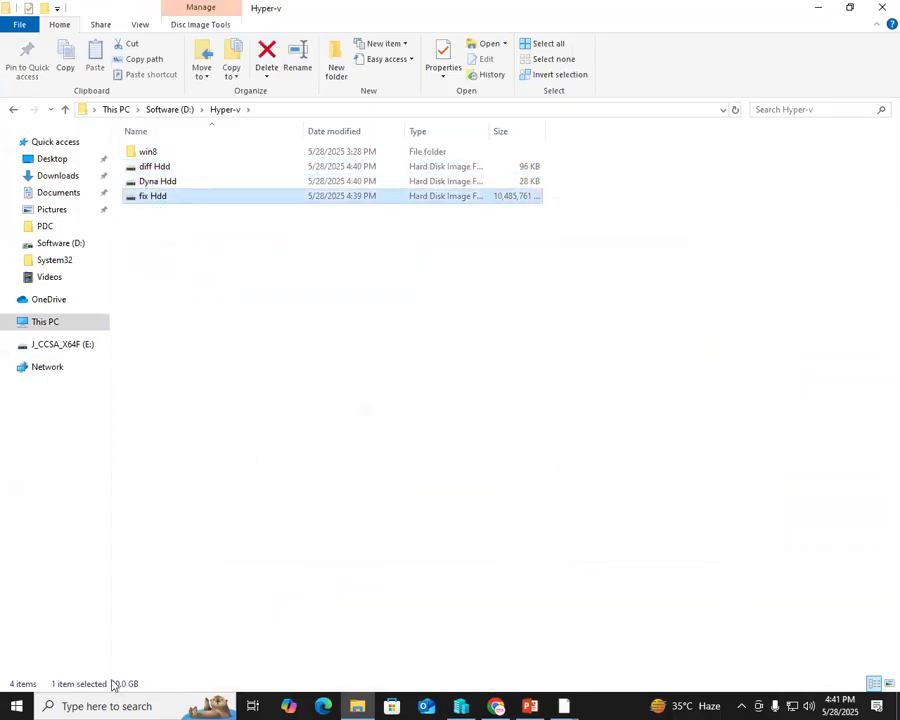
pyautogui.rightClick(190, 197)
pyautogui.click(89, 408)
pyautogui.moveTo(216, 354); pyautogui.dragTo(256, 352)
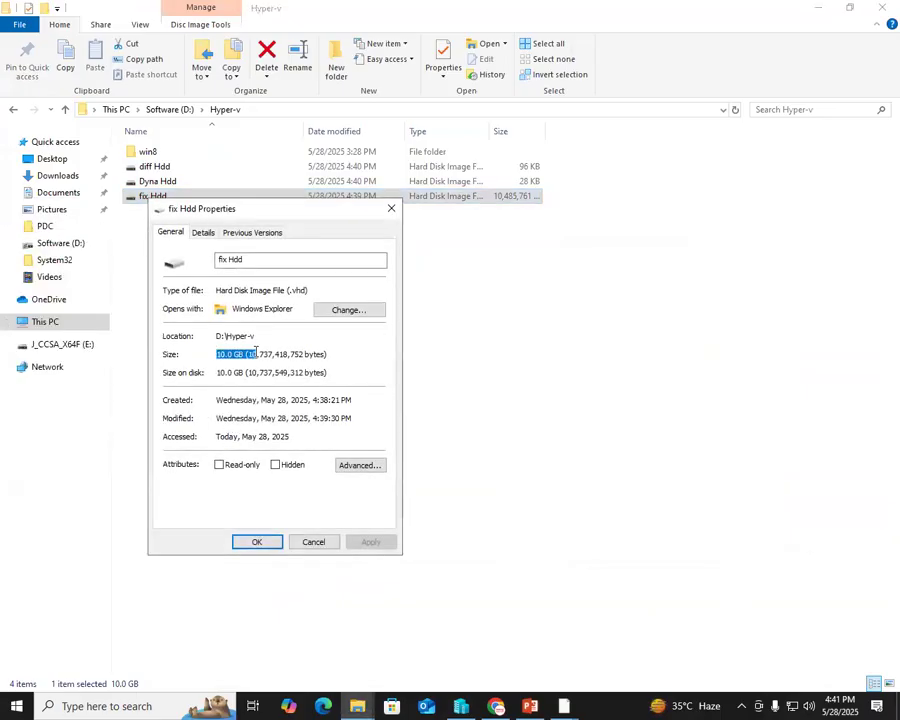
pyautogui.click(392, 212)
# Check the file size of the Dyna Hdd disk in its properties and close them.
pyautogui.click(157, 186)
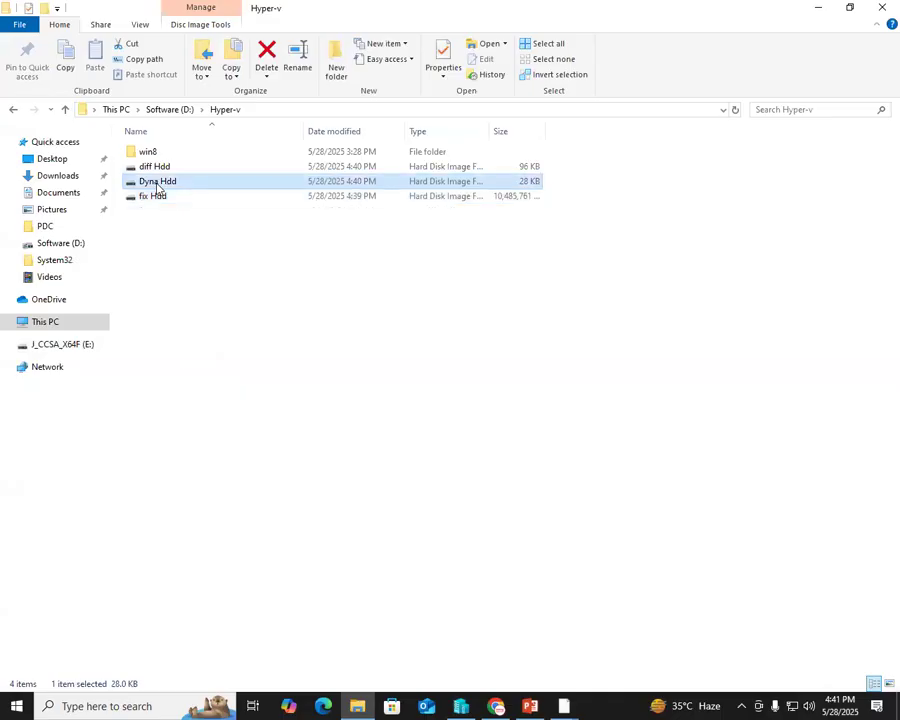
pyautogui.rightClick(157, 186)
pyautogui.click(103, 382)
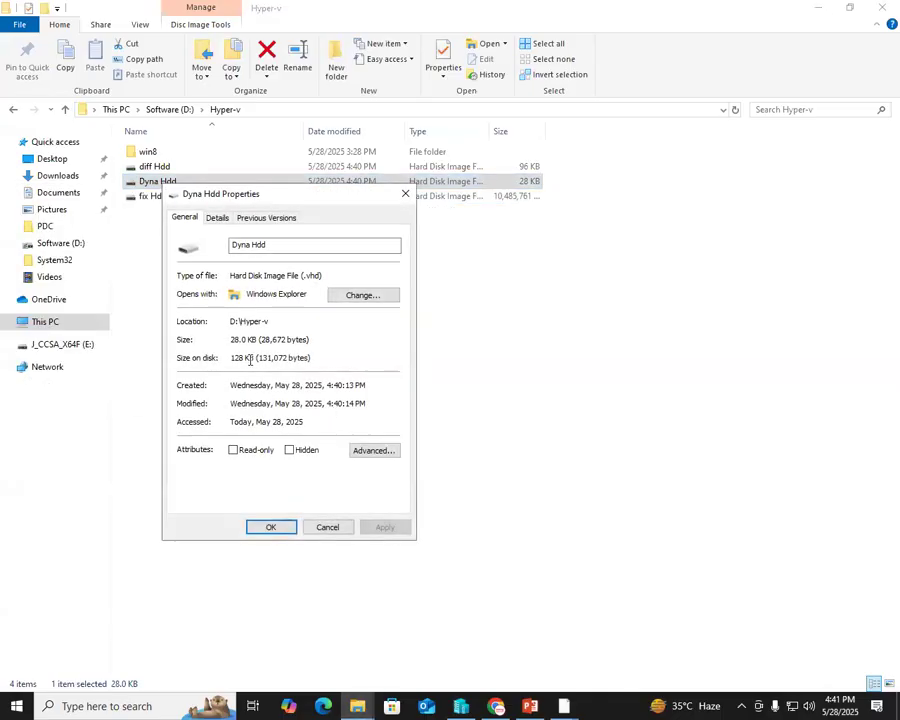
pyautogui.moveTo(258, 339); pyautogui.dragTo(228, 339)
pyautogui.click(271, 526)
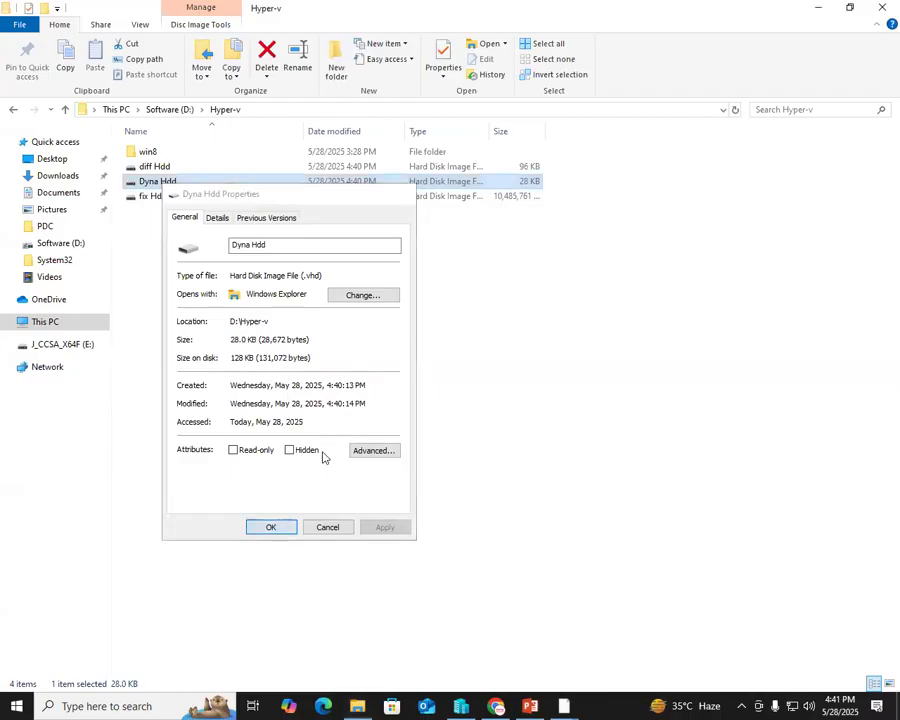
# Examine the properties of the diff Hdd disk file, including its size, and close them.
pyautogui.click(155, 167)
pyautogui.rightClick(155, 167)
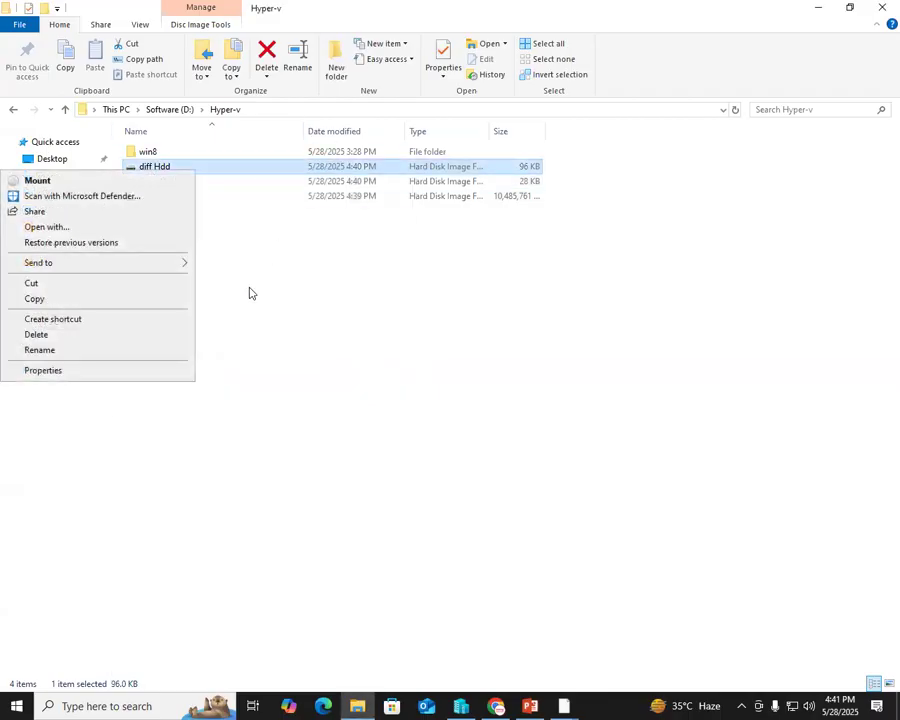
pyautogui.click(160, 370)
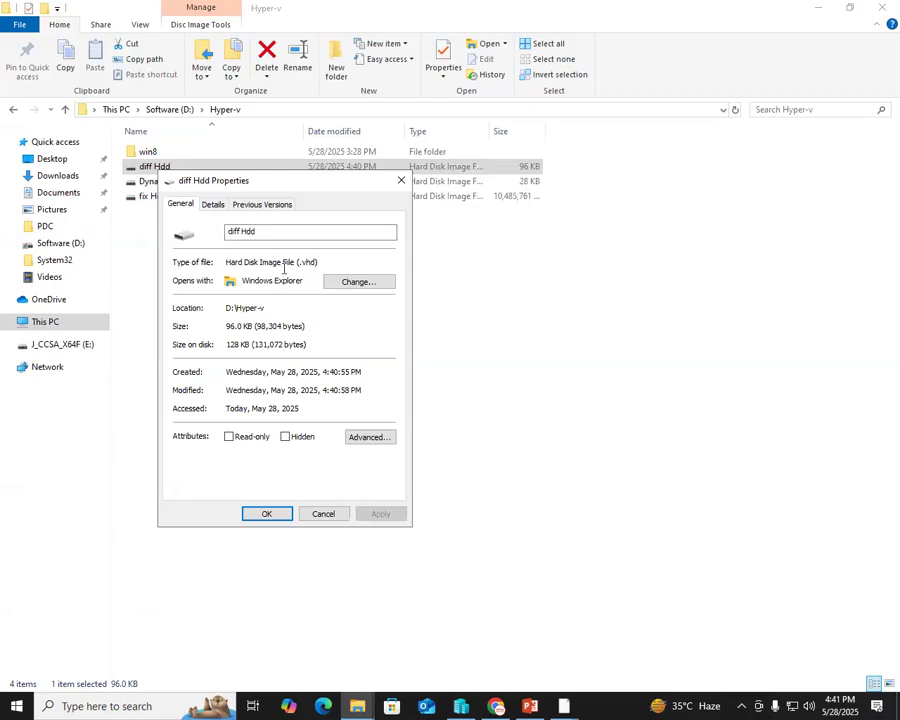
pyautogui.click(266, 514)
pyautogui.click(167, 213)
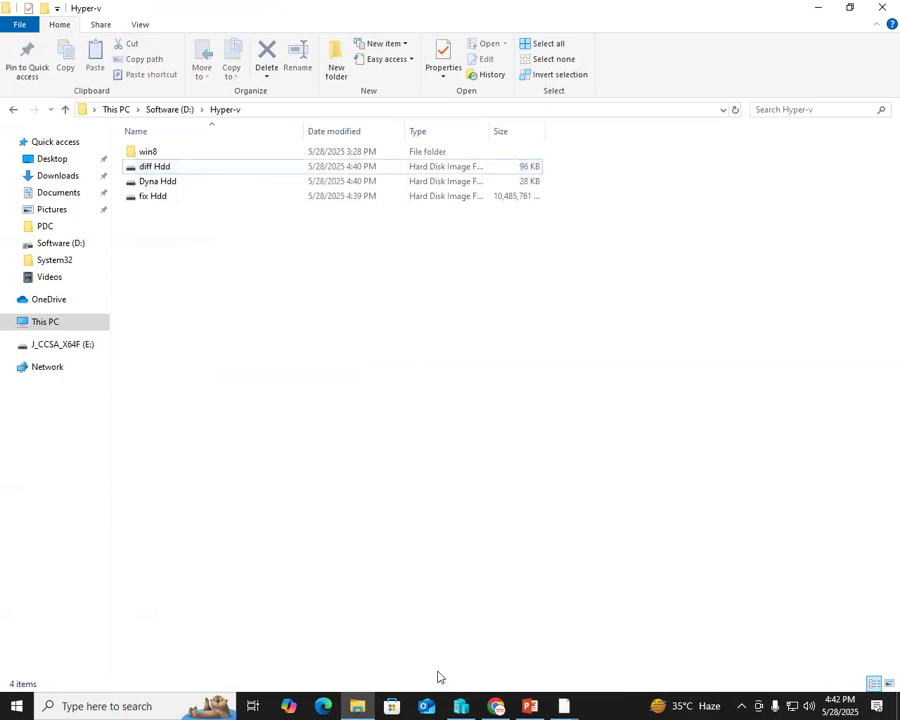
# Switch back to Hyper-V Manager and shut down the win8 virtual machine.
pyautogui.click(463, 705)
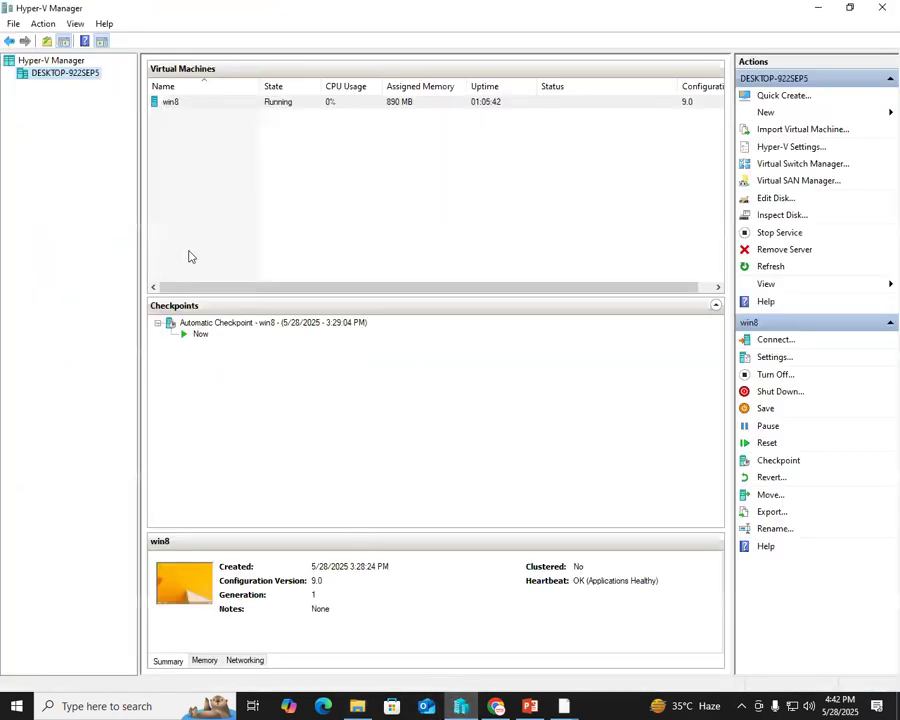
pyautogui.click(171, 104)
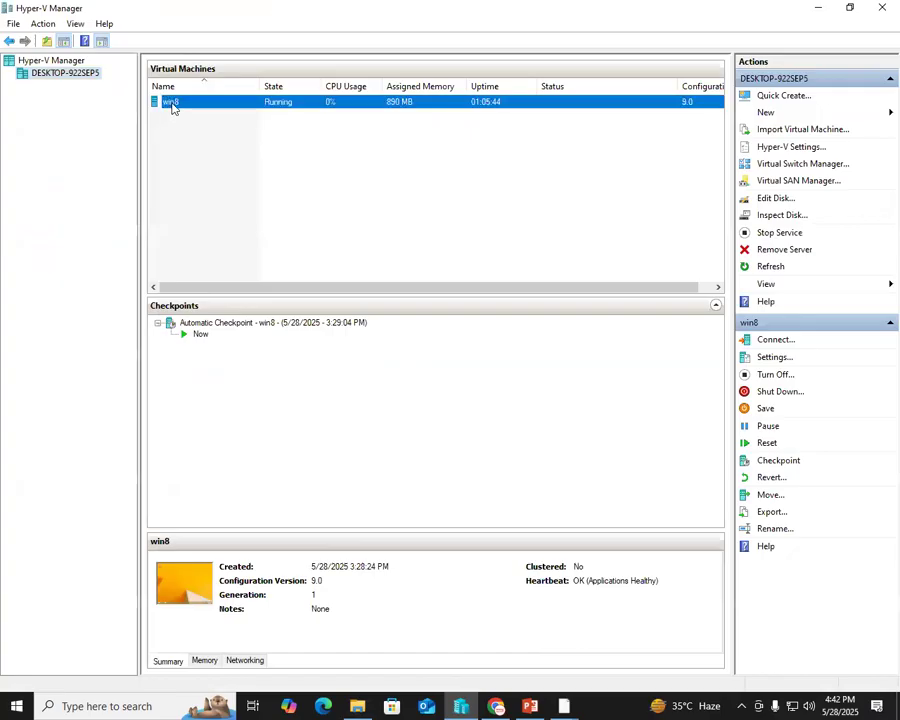
pyautogui.rightClick(167, 103)
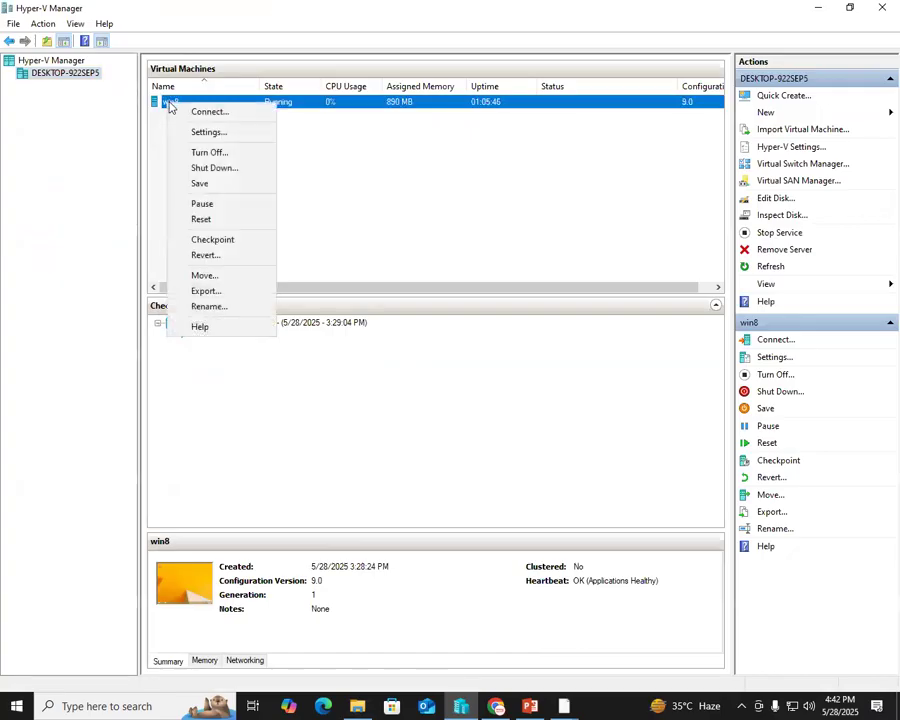
pyautogui.click(236, 170)
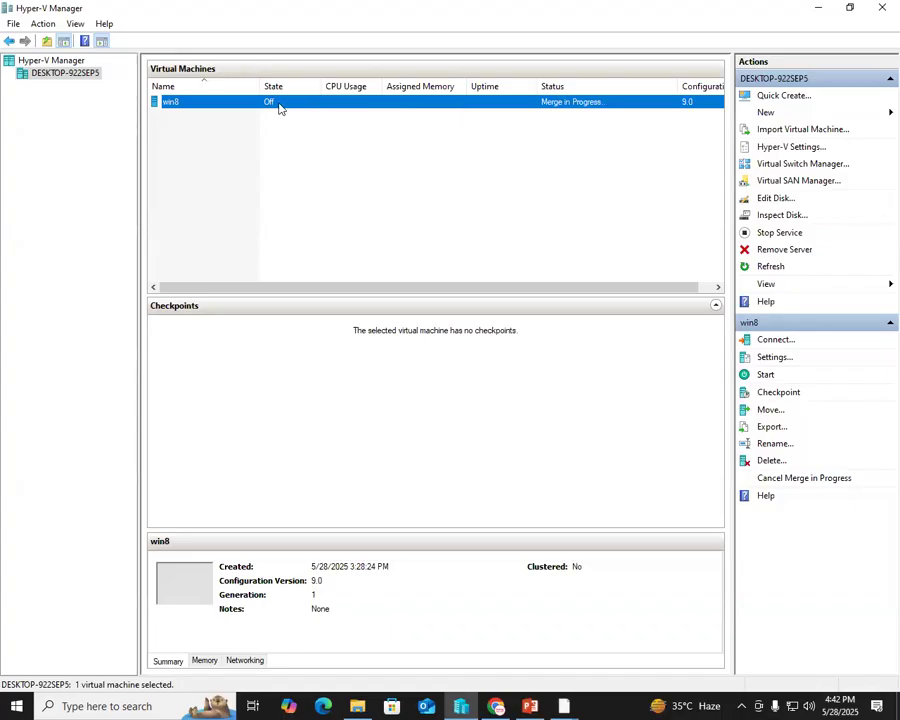
# Open the win8 virtual machine's settings and add a hard drive to IDE Controller 1.
pyautogui.click(172, 104)
pyautogui.rightClick(174, 107)
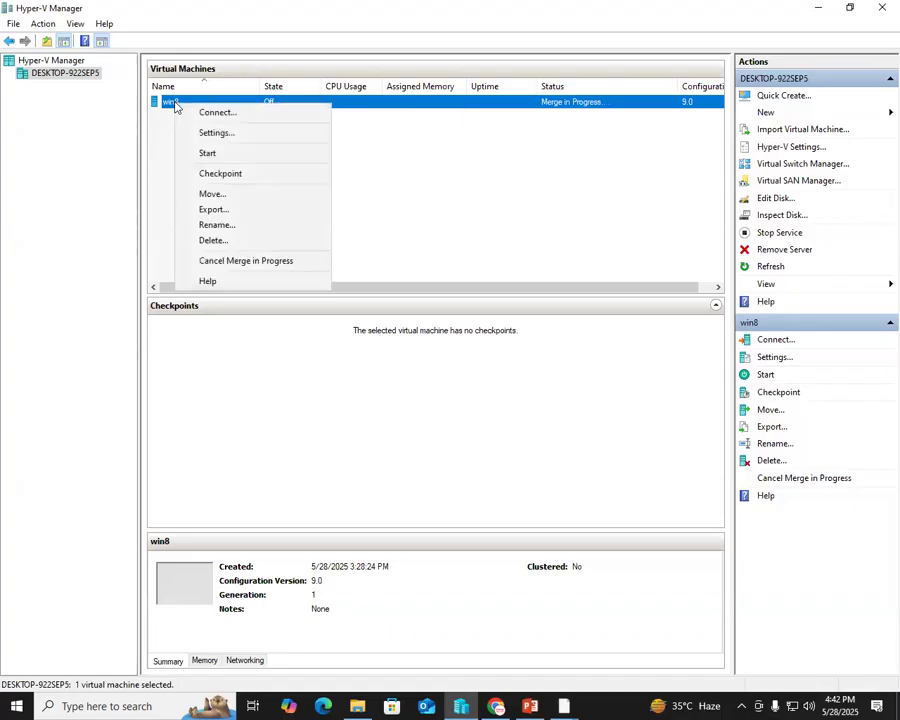
pyautogui.click(257, 138)
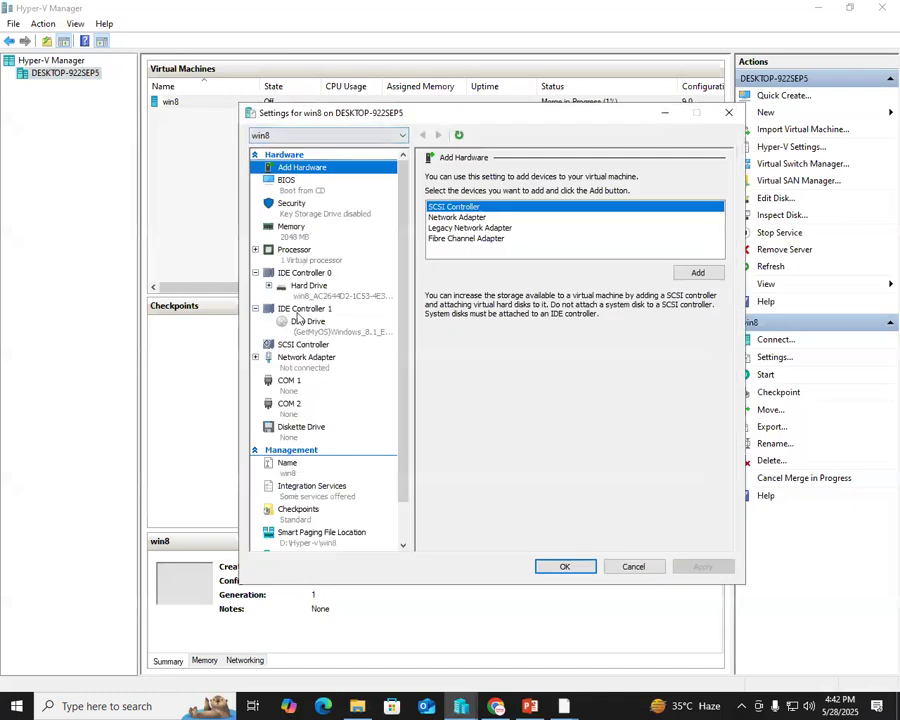
pyautogui.click(305, 313)
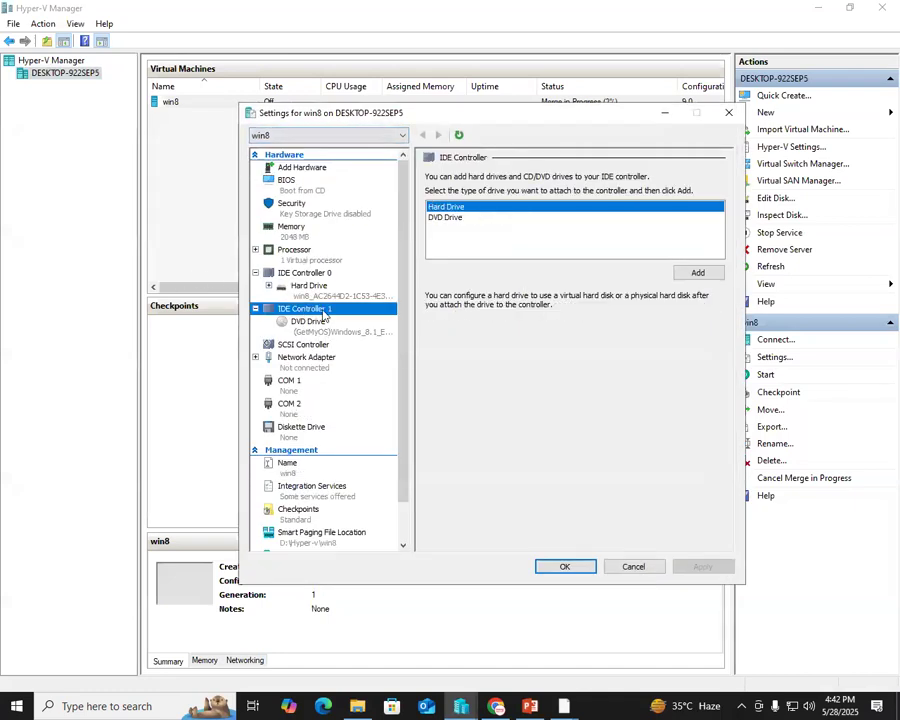
pyautogui.click(698, 272)
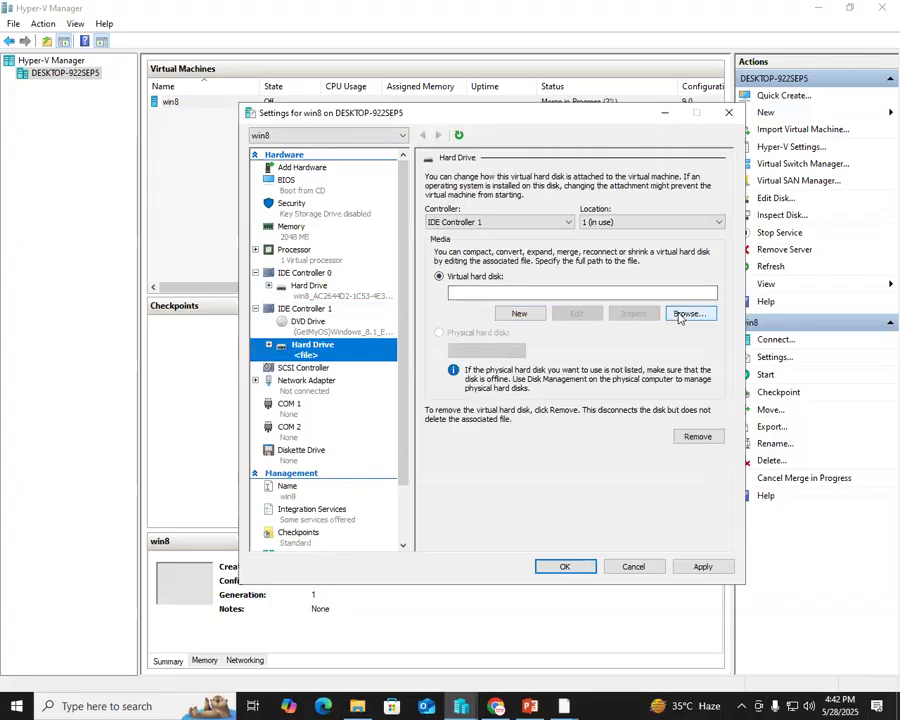
# Attach Dyna Hdd.vhd from D:\Hyper-v to the new hard drive on IDE Controller 1 and save the settings.
pyautogui.click(682, 316)
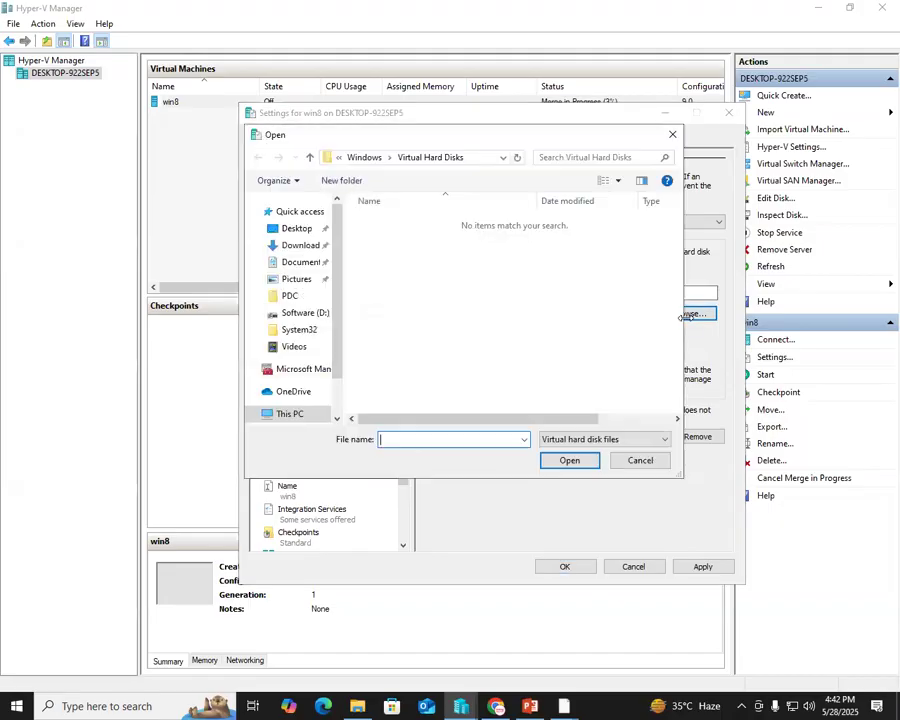
pyautogui.scroll(-2, 340, 385)
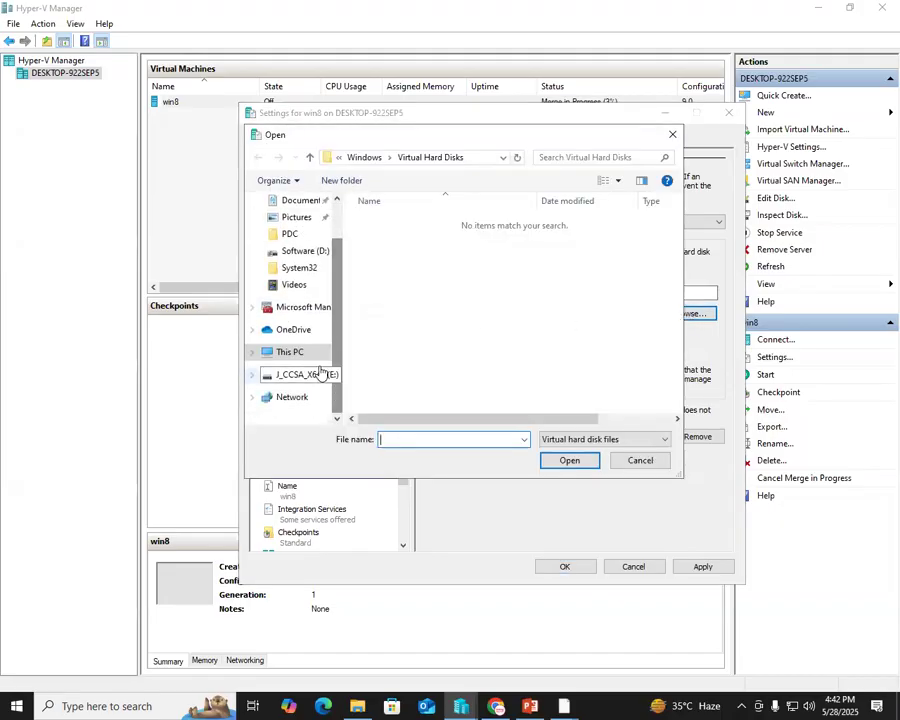
pyautogui.click(313, 356)
pyautogui.scroll(-5, 440, 330)
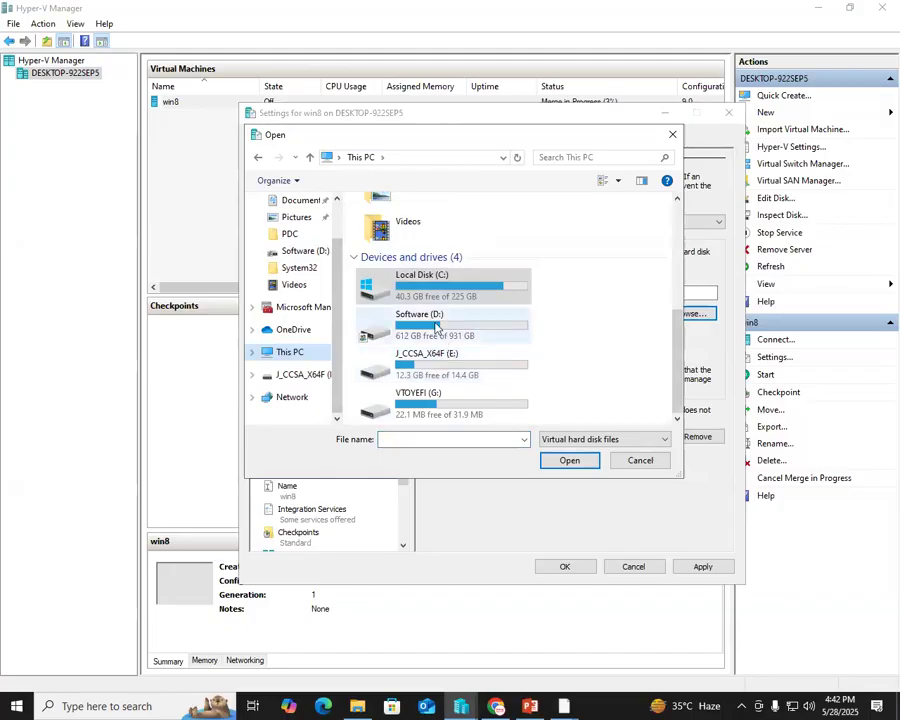
pyautogui.doubleClick(436, 326)
pyautogui.doubleClick(392, 306)
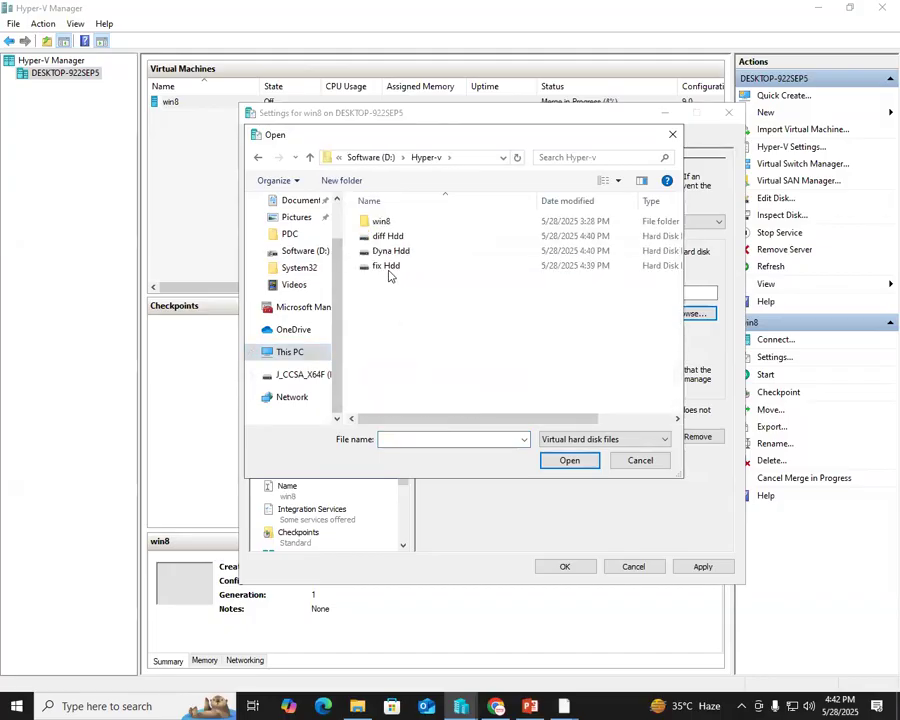
pyautogui.click(390, 251)
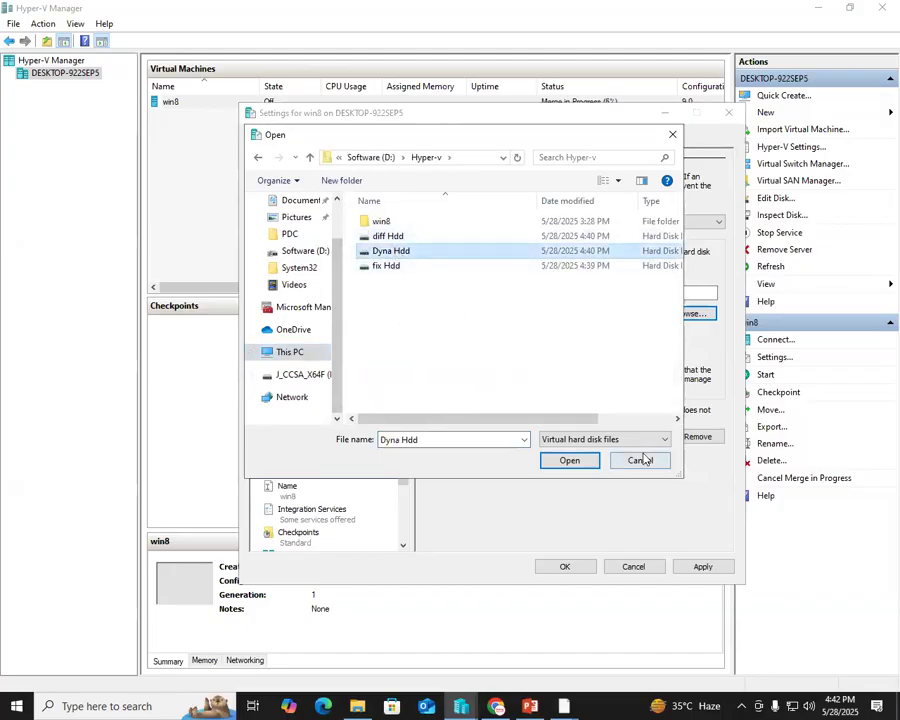
pyautogui.click(569, 461)
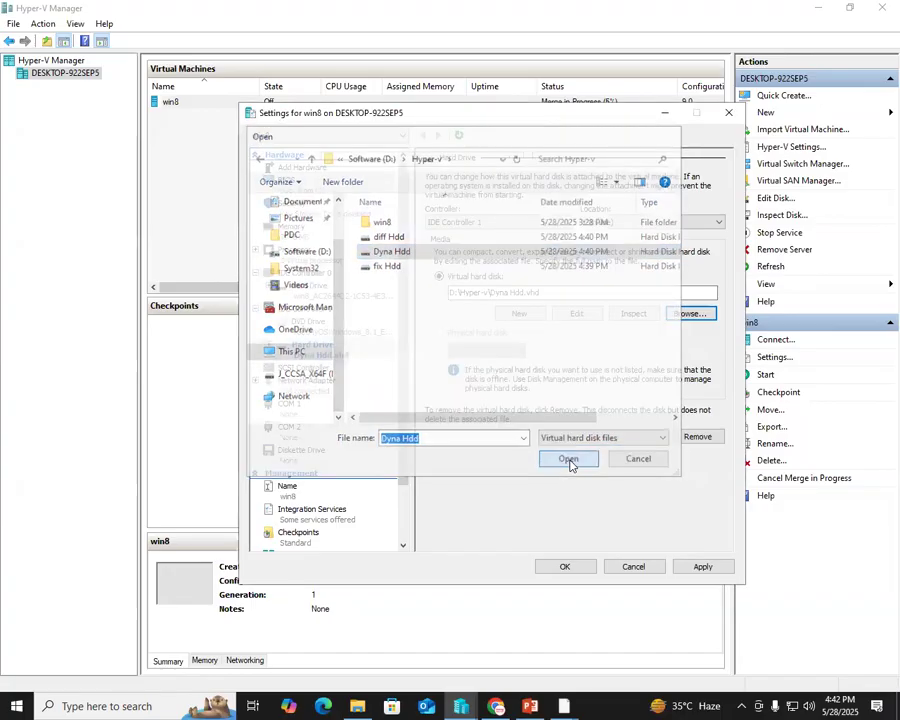
pyautogui.click(700, 566)
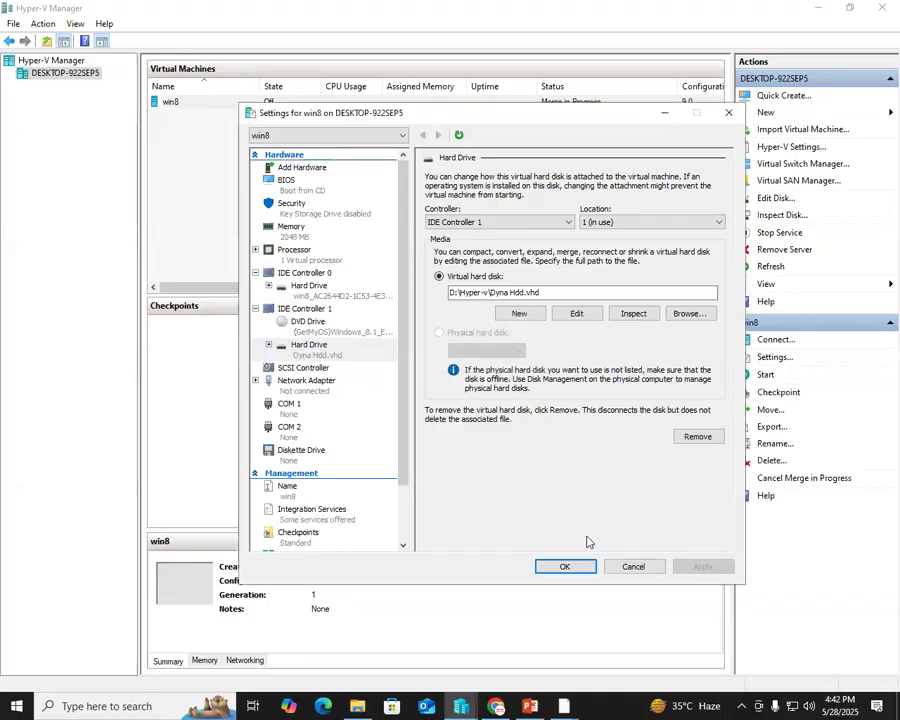
pyautogui.click(566, 566)
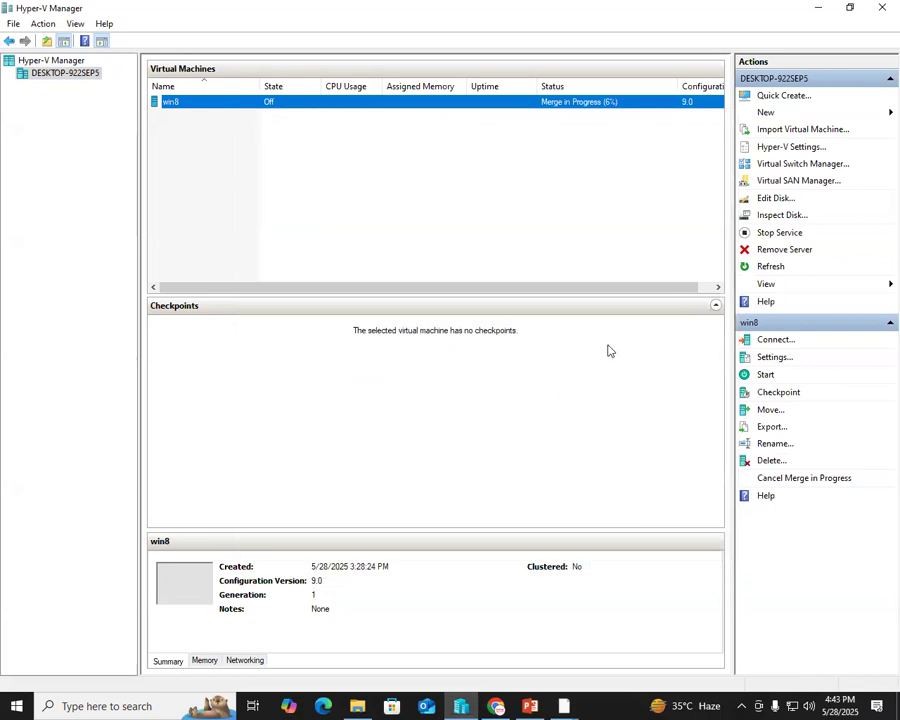
# Connect to the win8 virtual machine, start it and show its window in full screen.
pyautogui.rightClick(178, 104)
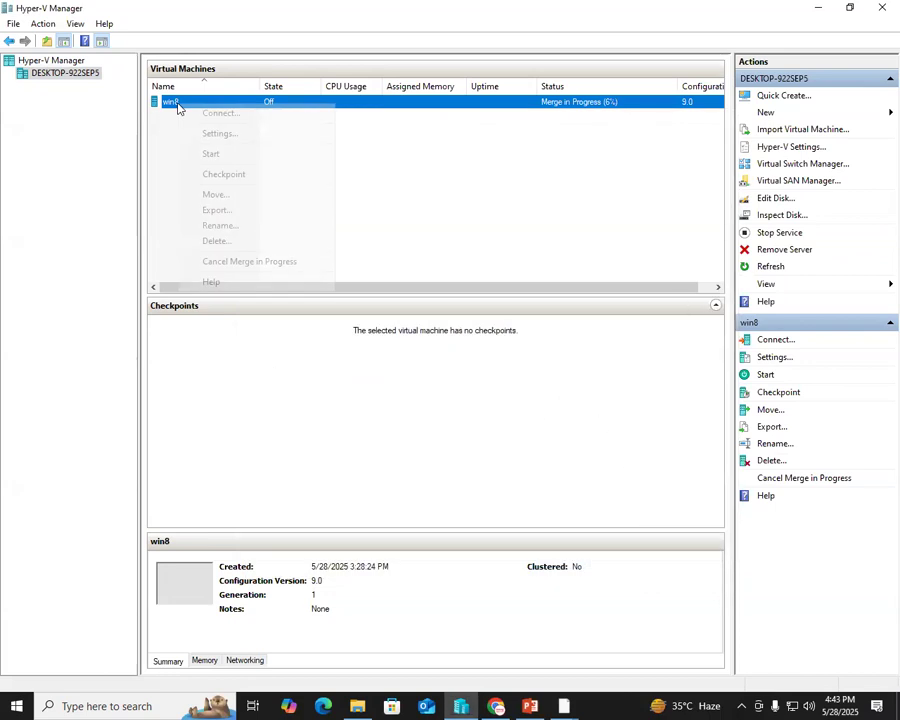
pyautogui.click(210, 113)
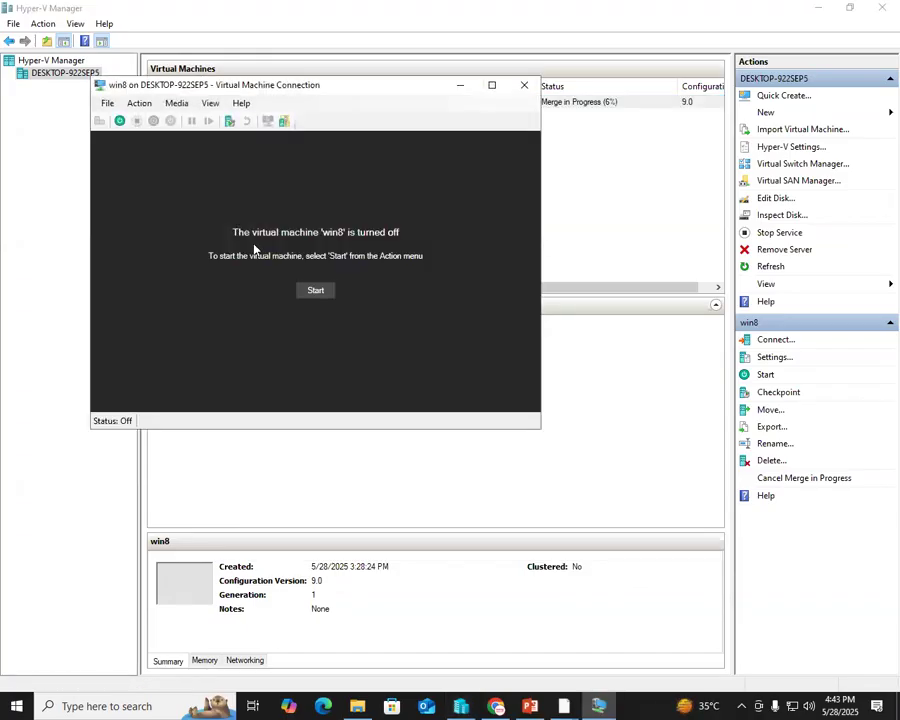
pyautogui.click(316, 290)
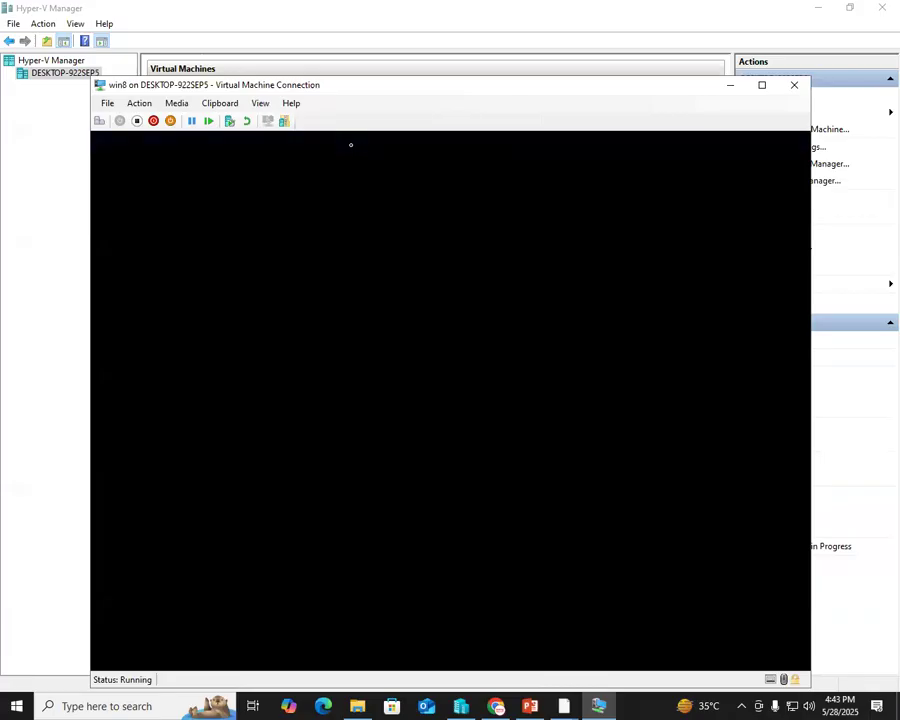
pyautogui.click(763, 86)
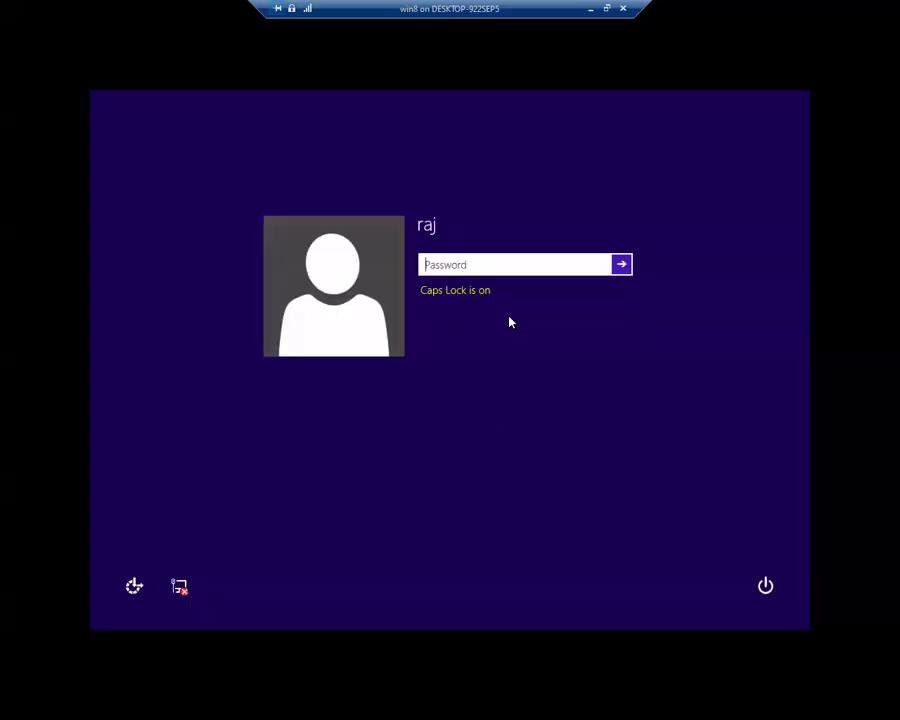
# Turn off Caps Lock and sign in to the virtual machine with the account password.
pyautogui.press('capslock')
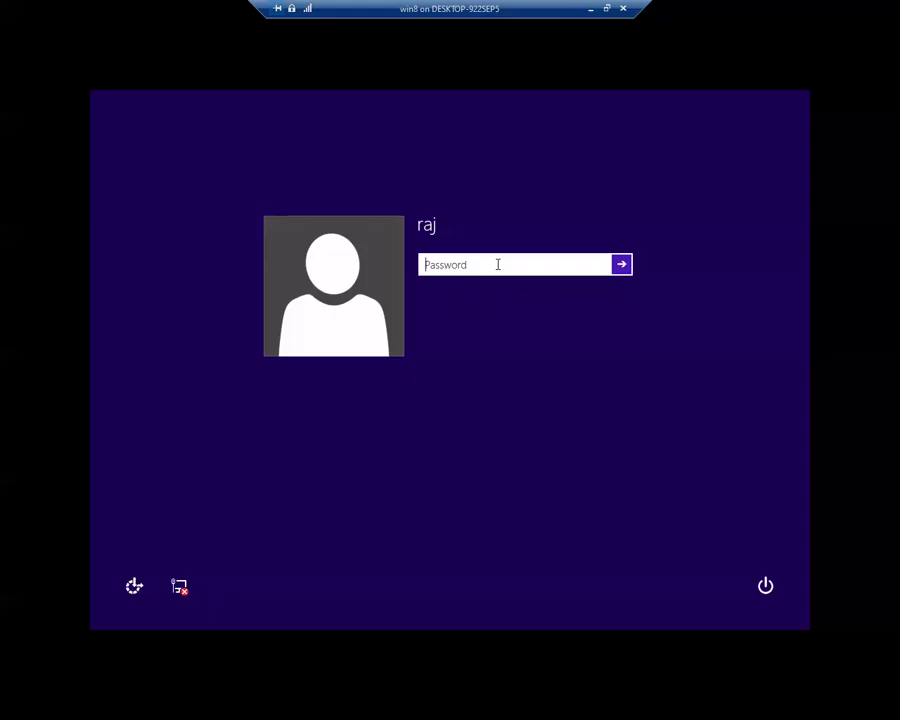
pyautogui.write('1')
pyautogui.press('Return')
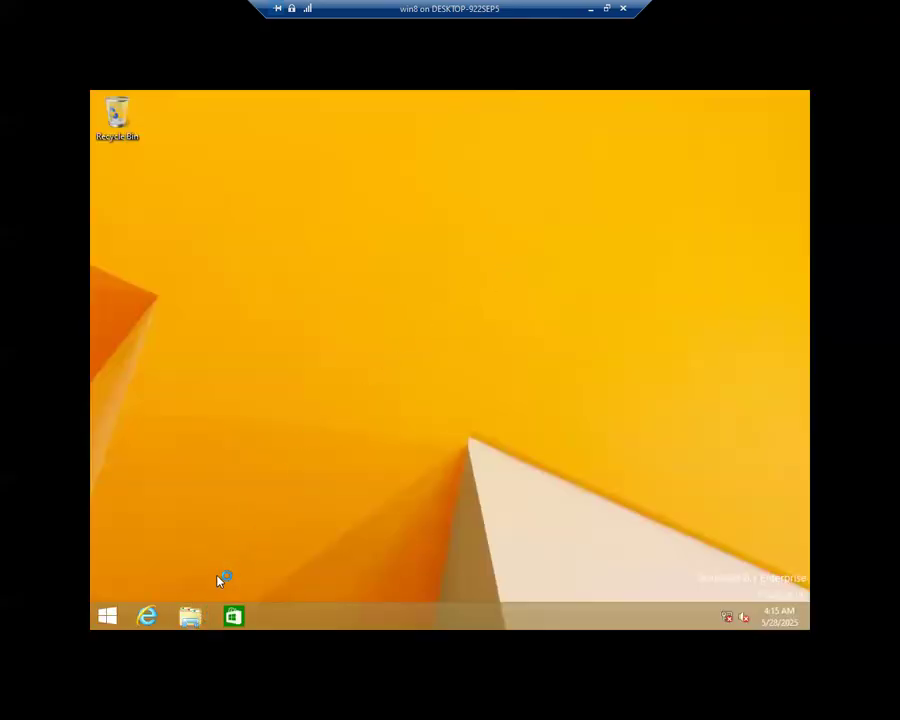
# Open Disk Management inside the virtual machine and initialize Disk 1 with the MBR partition style.
pyautogui.click(197, 618)
pyautogui.rightClick(221, 300)
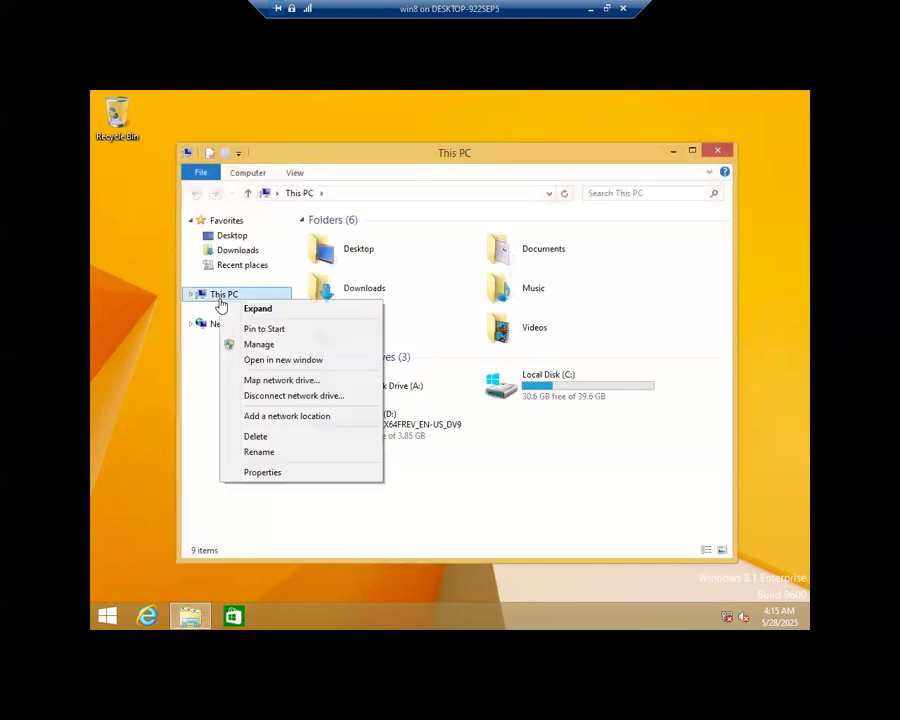
pyautogui.click(284, 346)
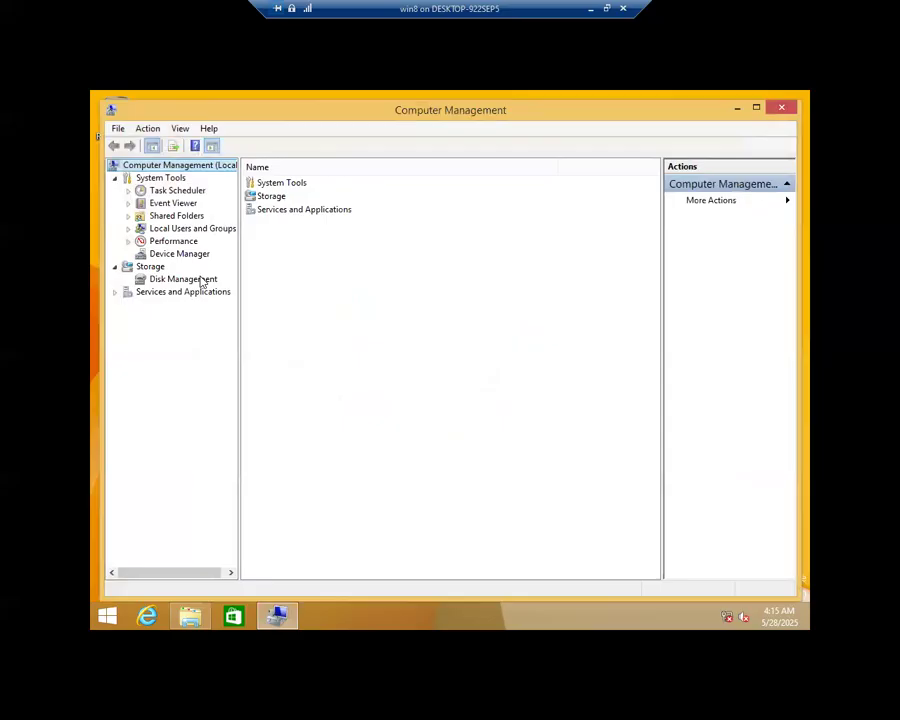
pyautogui.click(200, 280)
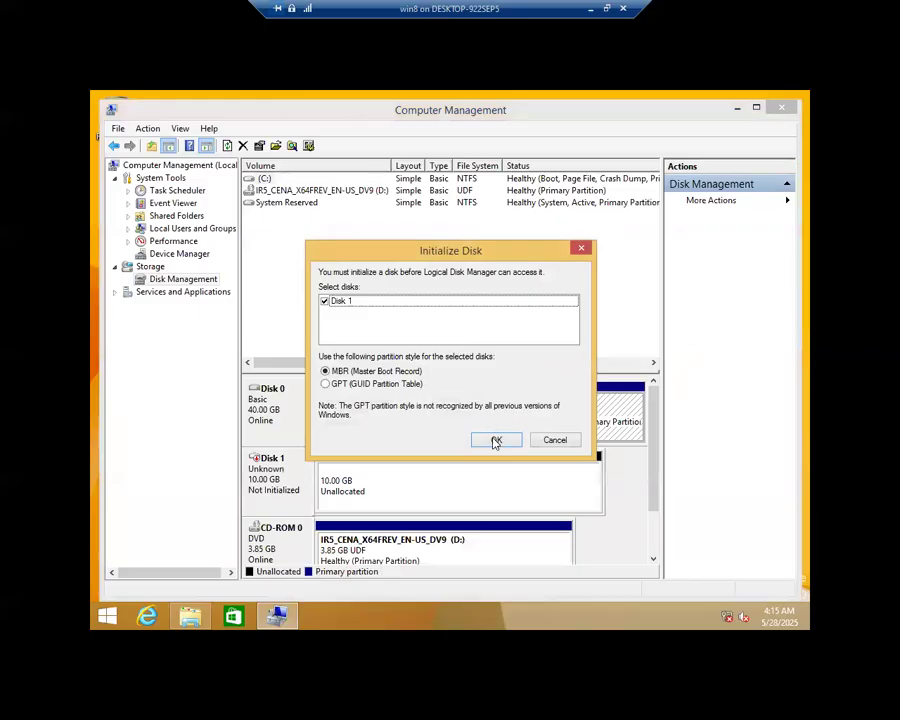
pyautogui.click(496, 439)
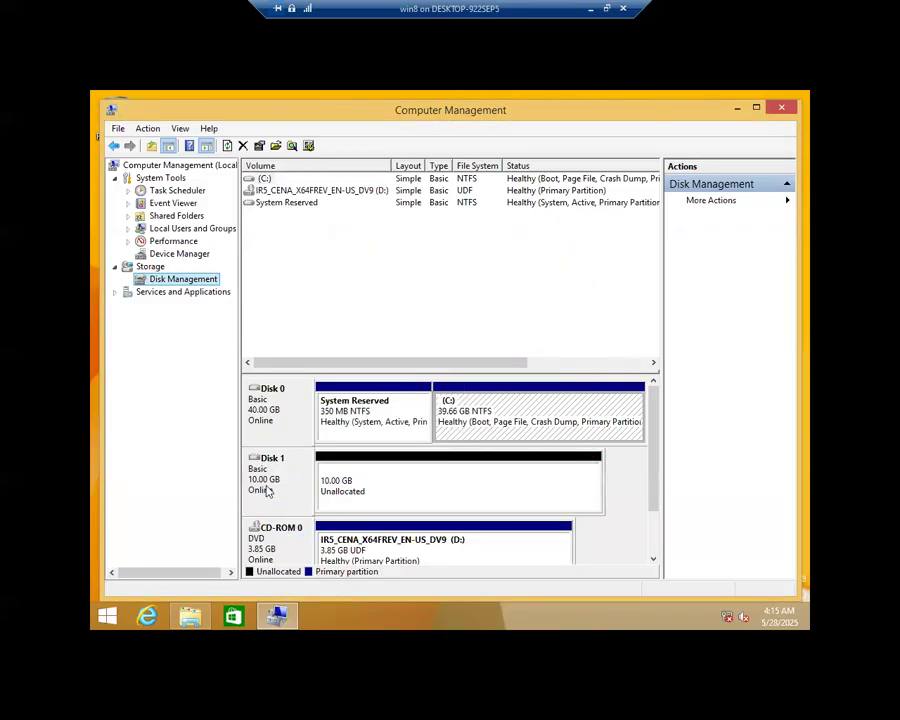
# Create a 10237 MB simple volume on Disk 1 with drive letter E, quick-formatted as NTFS and labelled New Volume.
pyautogui.rightClick(432, 490)
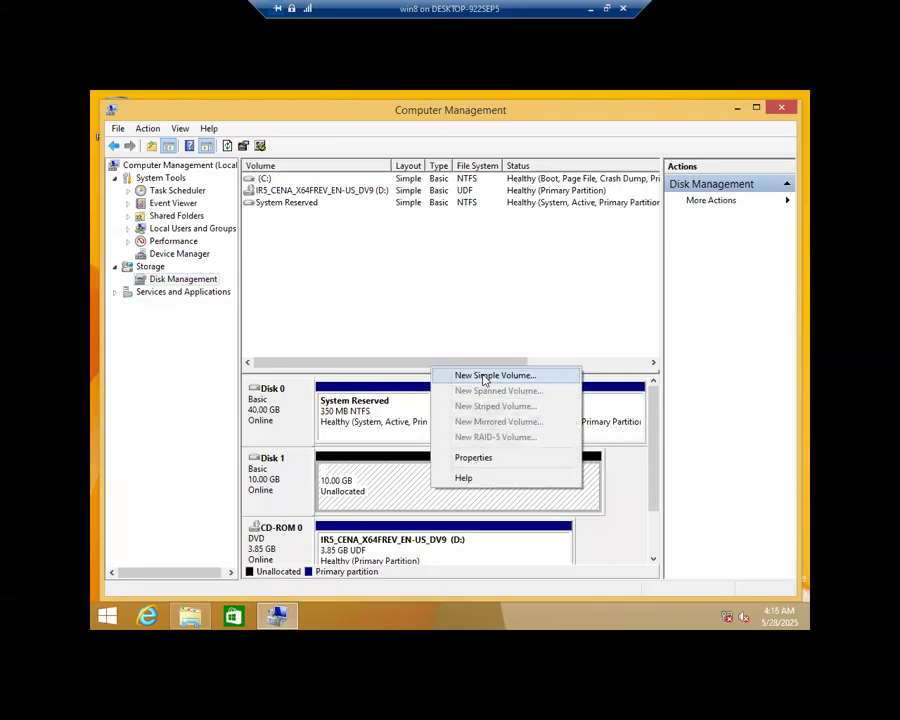
pyautogui.click(484, 376)
pyautogui.click(528, 437)
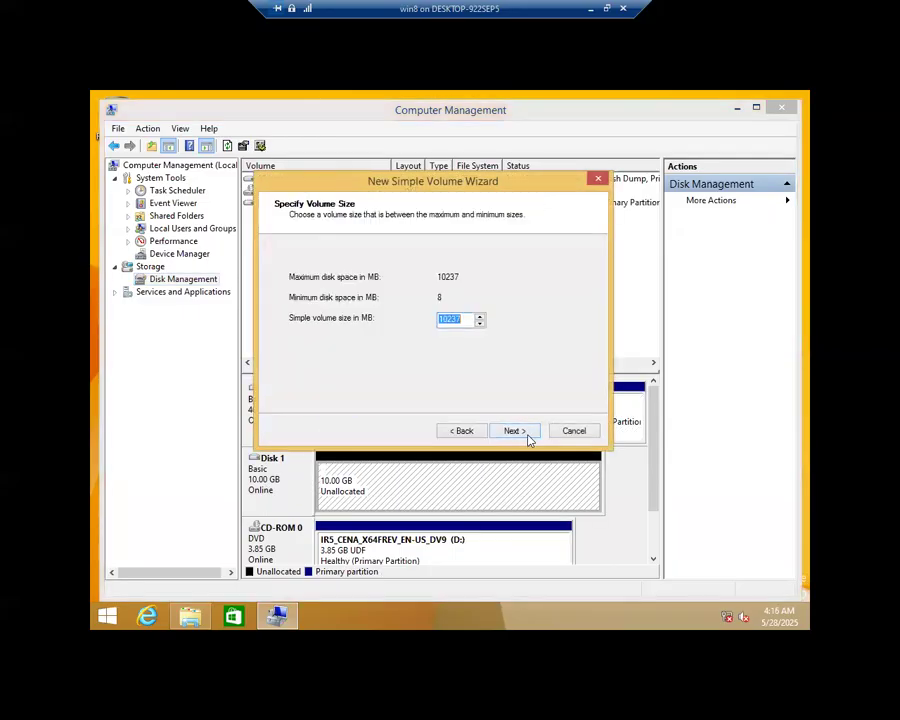
pyautogui.click(514, 431)
pyautogui.click(514, 431)
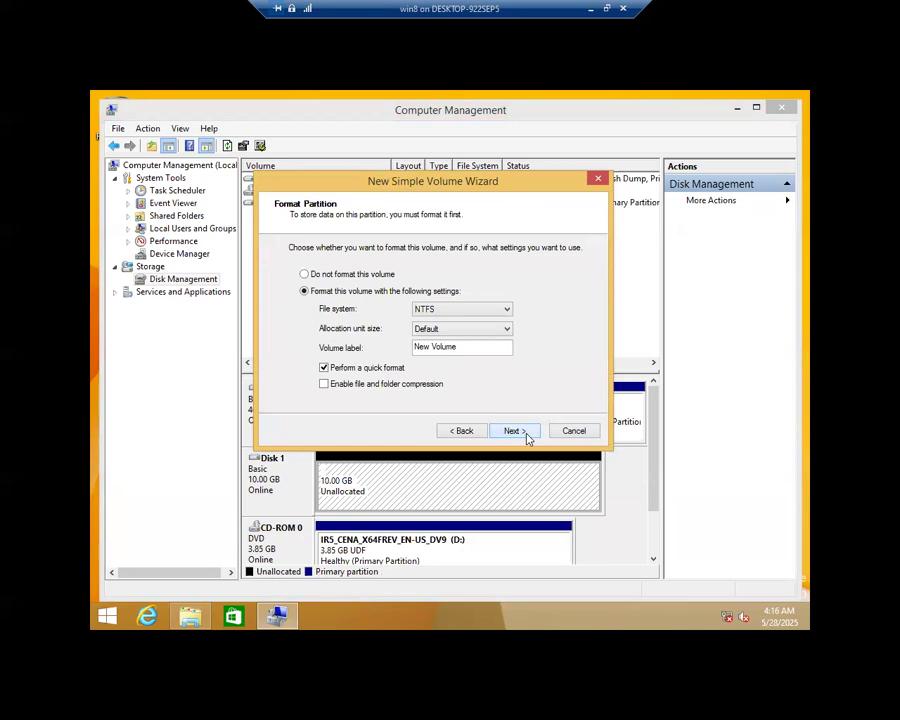
pyautogui.click(528, 437)
pyautogui.click(528, 434)
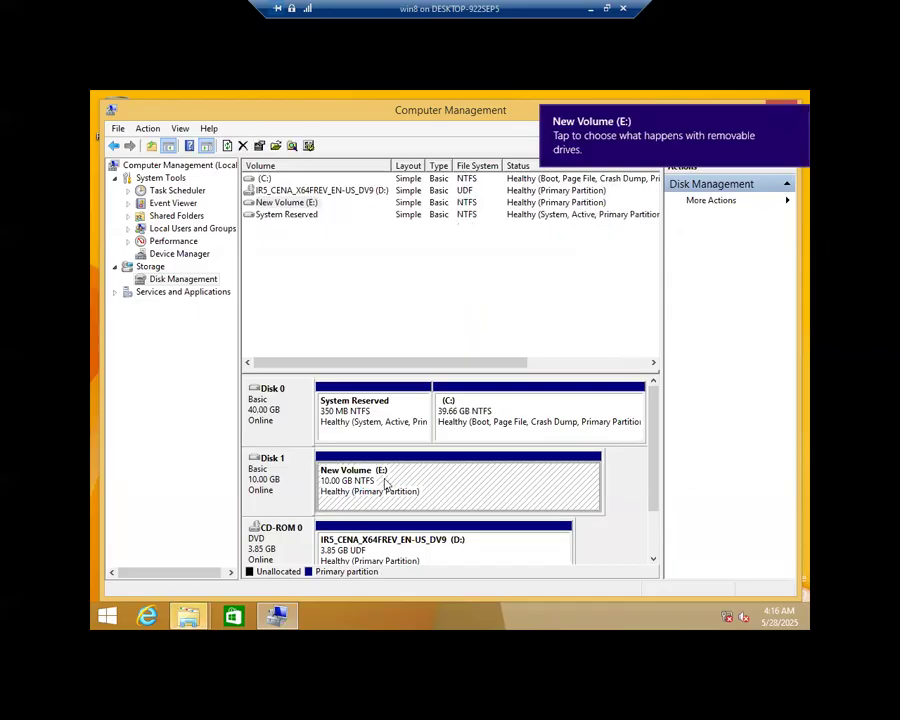
# Dismiss the new volume notification, close Computer Management and decline the request to format drive E.
pyautogui.moveTo(482, 112); pyautogui.dragTo(382, 156)
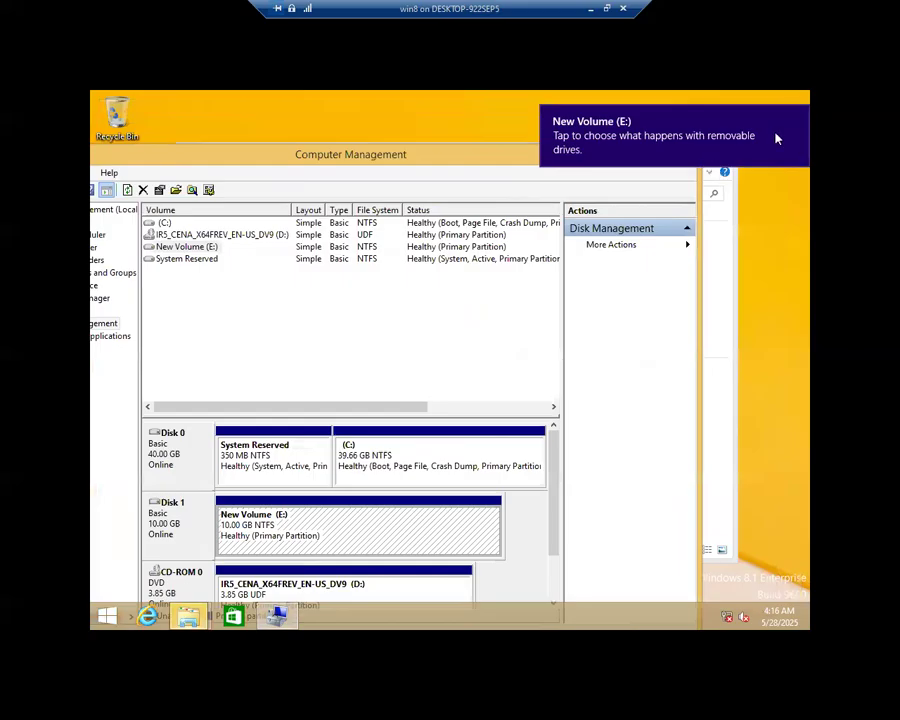
pyautogui.click(797, 116)
pyautogui.click(682, 151)
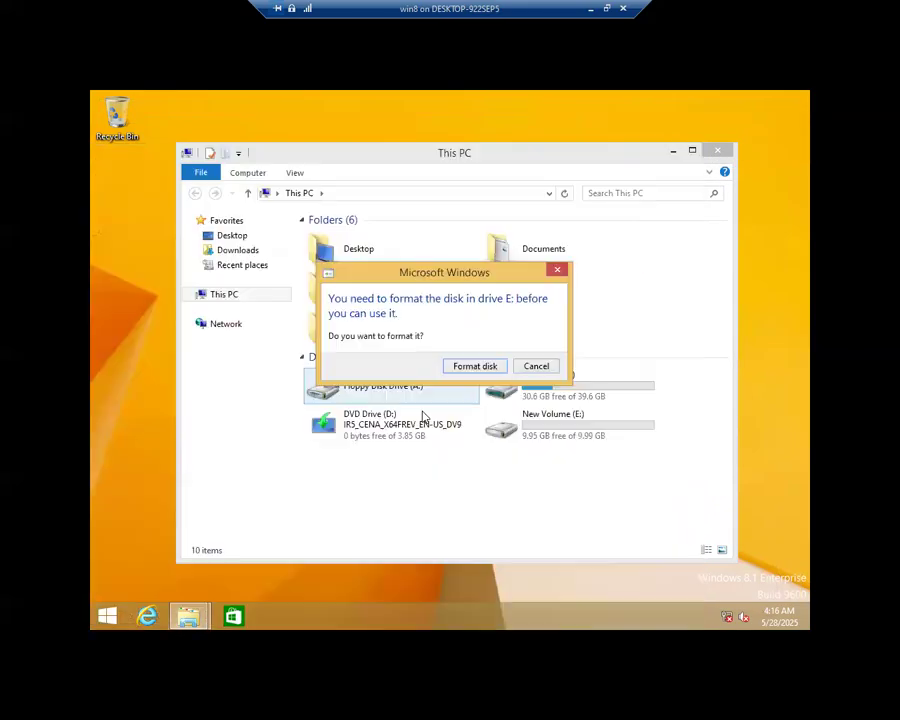
pyautogui.click(536, 366)
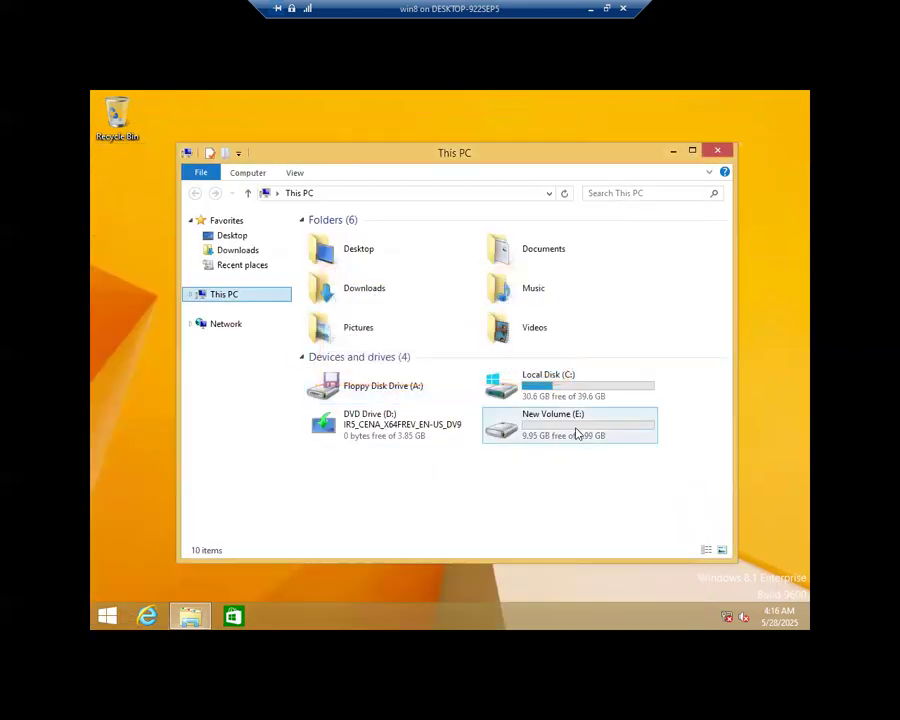
# Open the DVD drive (D:), check the boot folder's size in its properties and close them.
pyautogui.rightClick(365, 428)
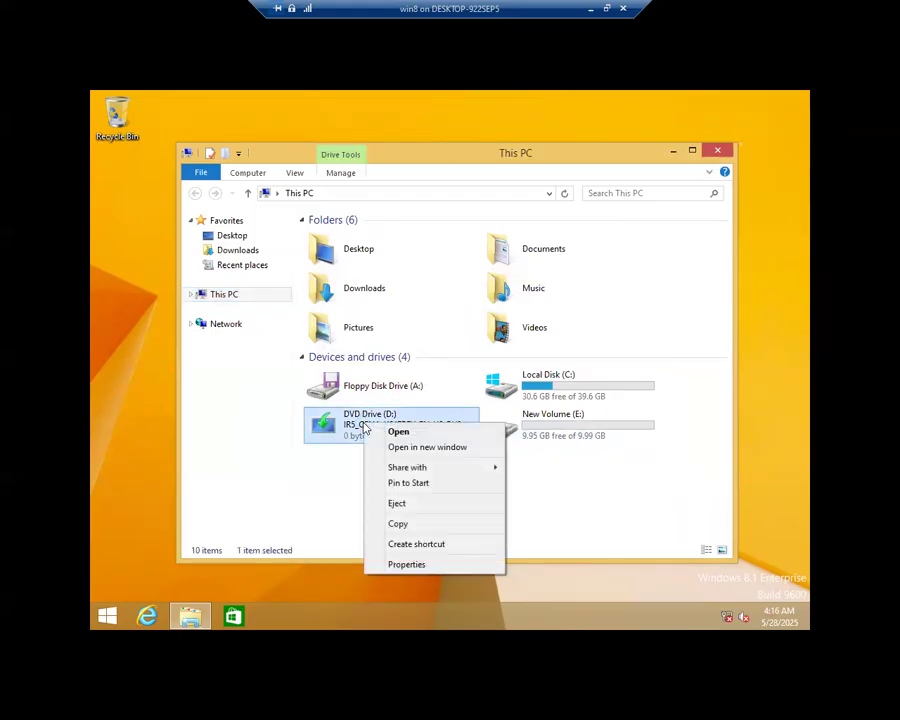
pyautogui.click(399, 432)
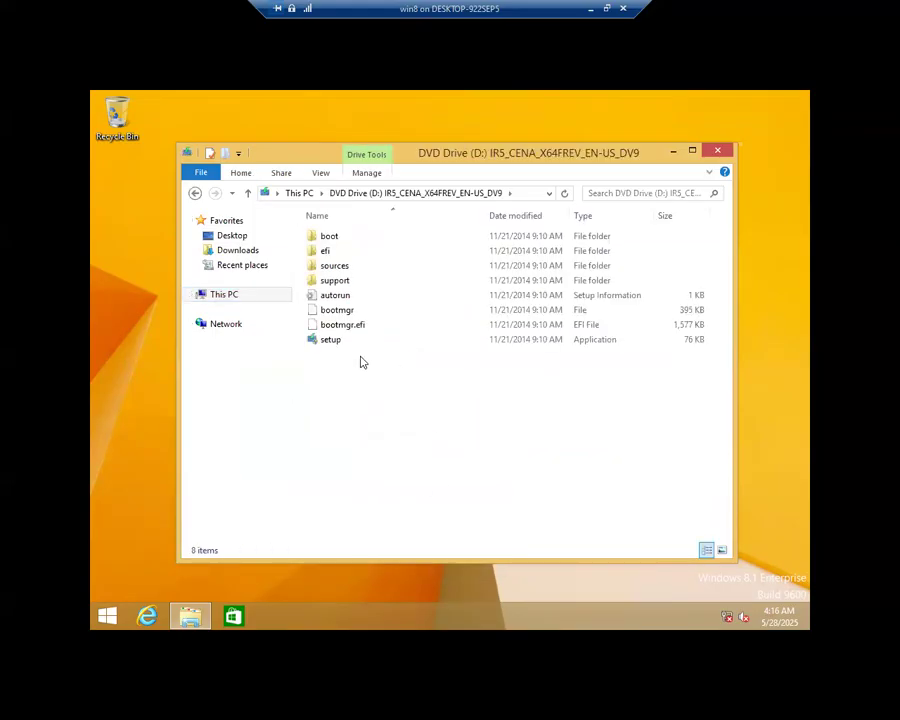
pyautogui.rightClick(333, 240)
pyautogui.click(393, 382)
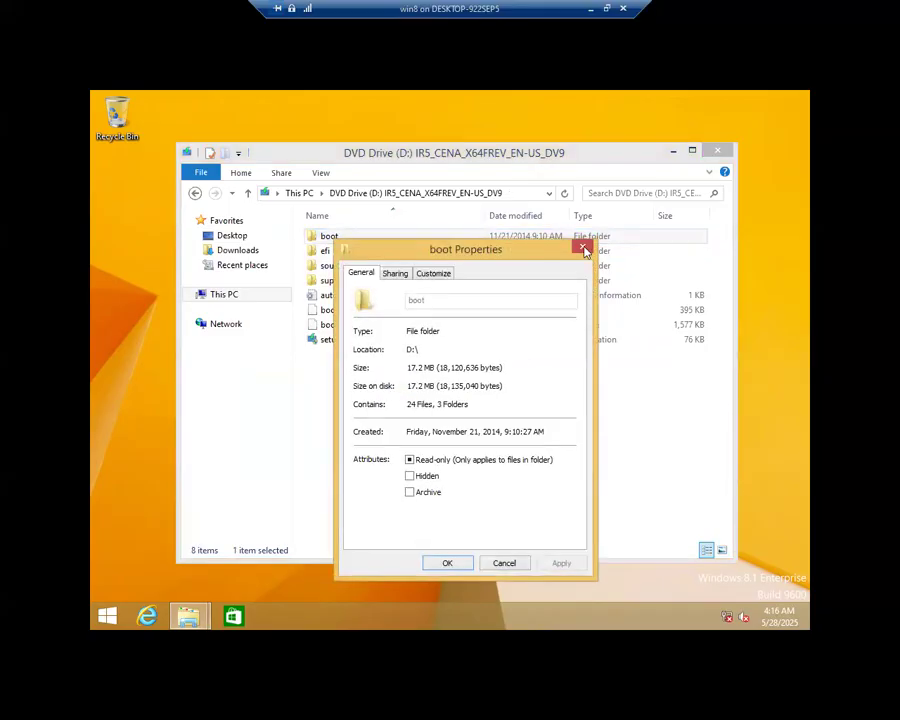
pyautogui.click(585, 251)
# Copy the boot folder from the DVD drive (D:) into New Volume (E:).
pyautogui.rightClick(334, 237)
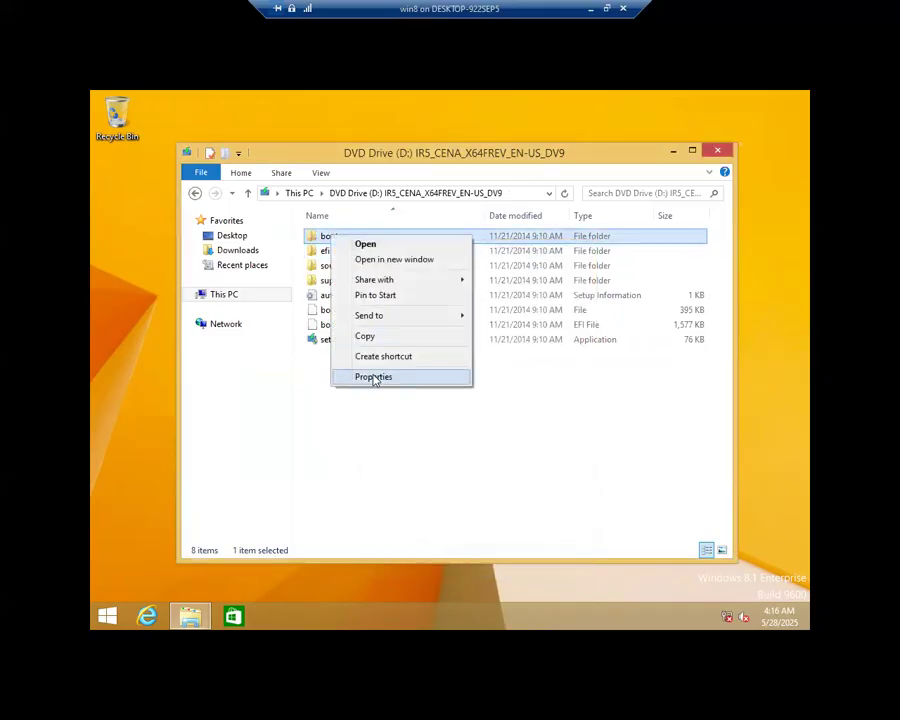
pyautogui.click(365, 336)
pyautogui.hotkey('alt', 'Up')
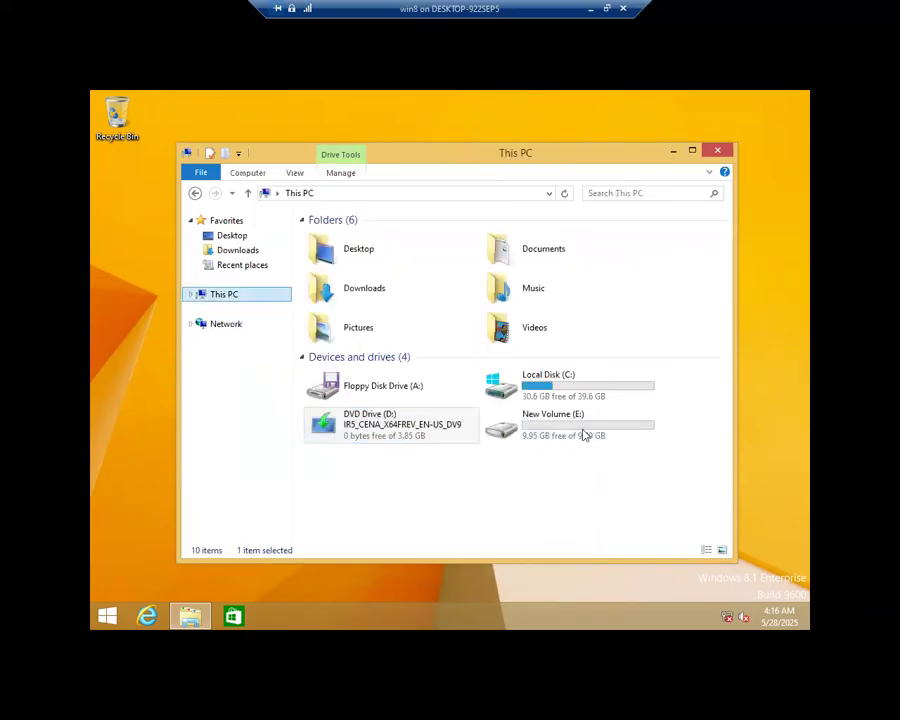
pyautogui.doubleClick(573, 421)
pyautogui.rightClick(502, 431)
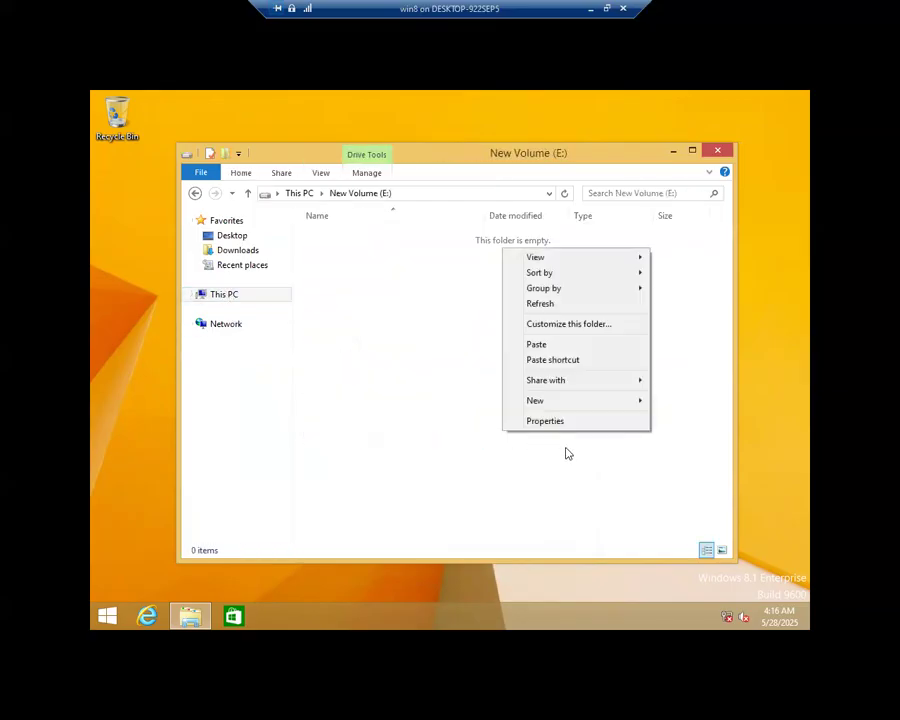
pyautogui.click(540, 345)
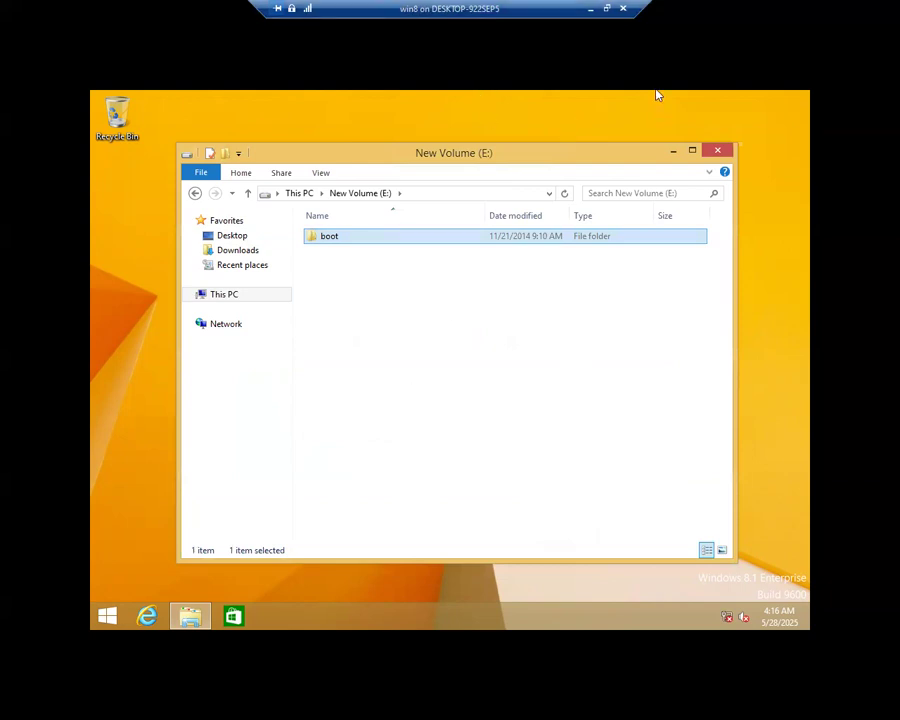
# Leave the virtual machine's full-screen view, refresh the host's D:\Hyper-v folder and compare the sizes of Dyna Hdd and its AVHD file.
pyautogui.click(606, 8)
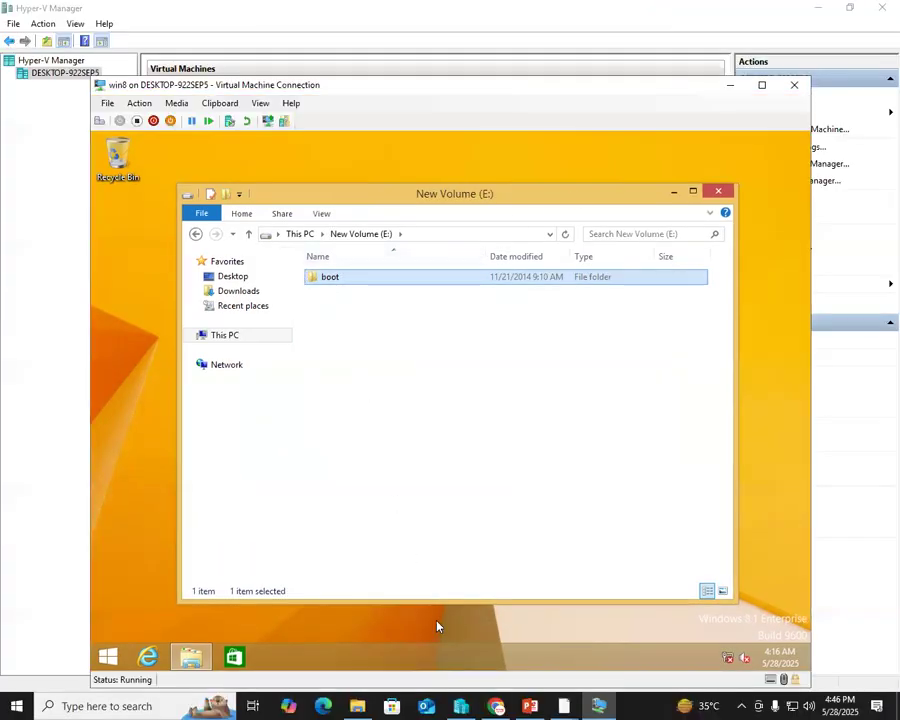
pyautogui.click(357, 706)
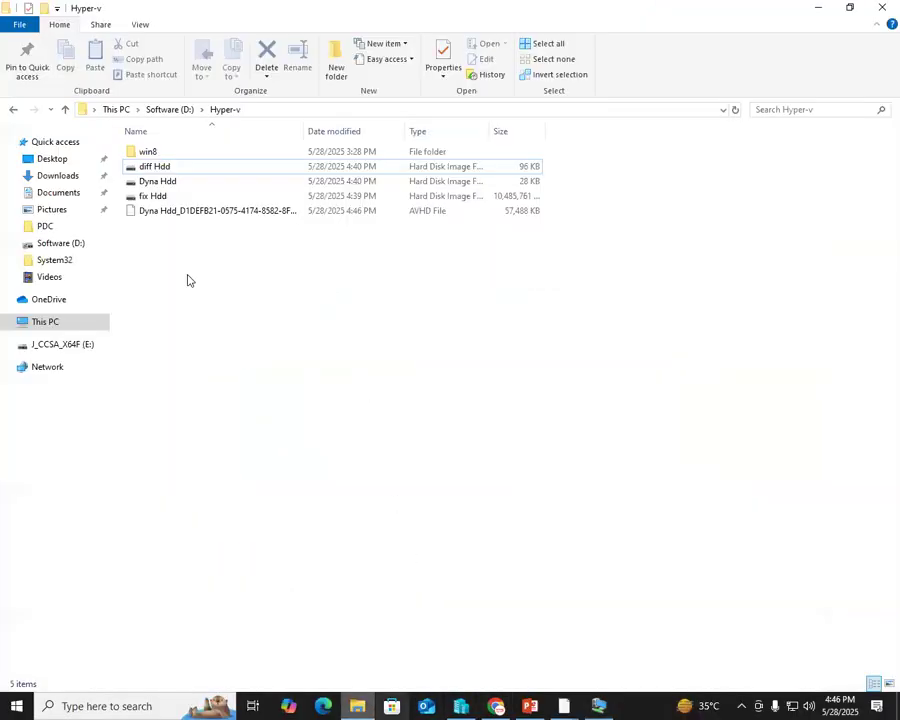
pyautogui.click(166, 186)
pyautogui.rightClick(357, 497)
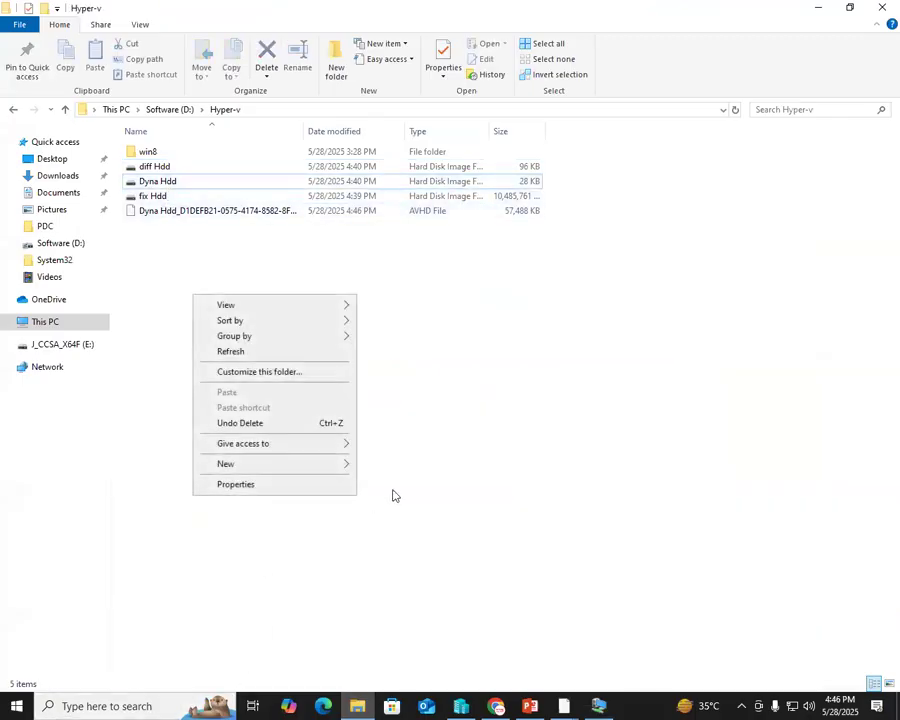
pyautogui.click(232, 351)
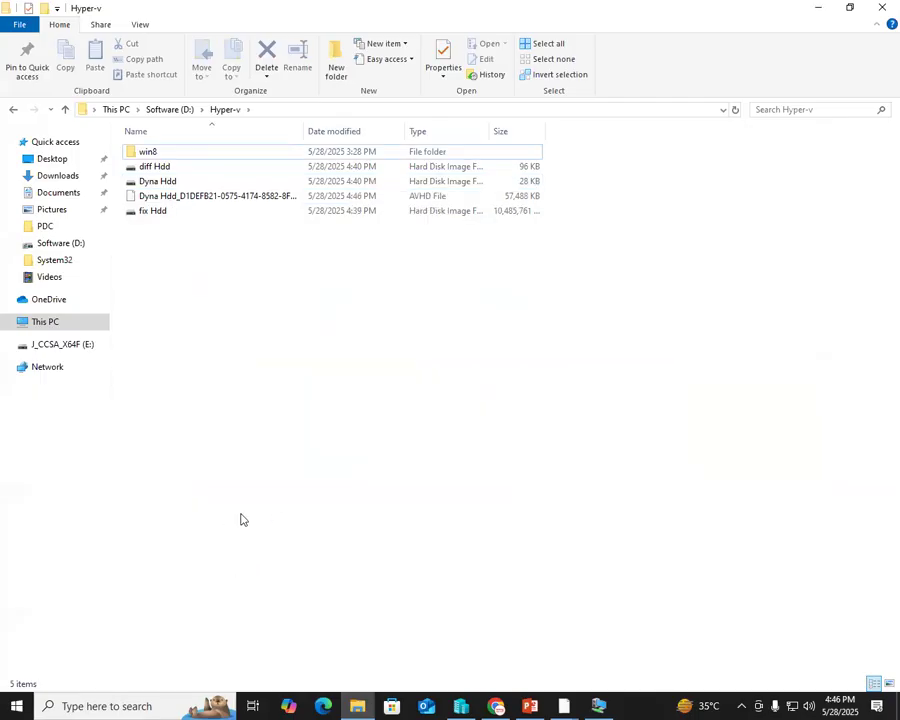
pyautogui.click(165, 182)
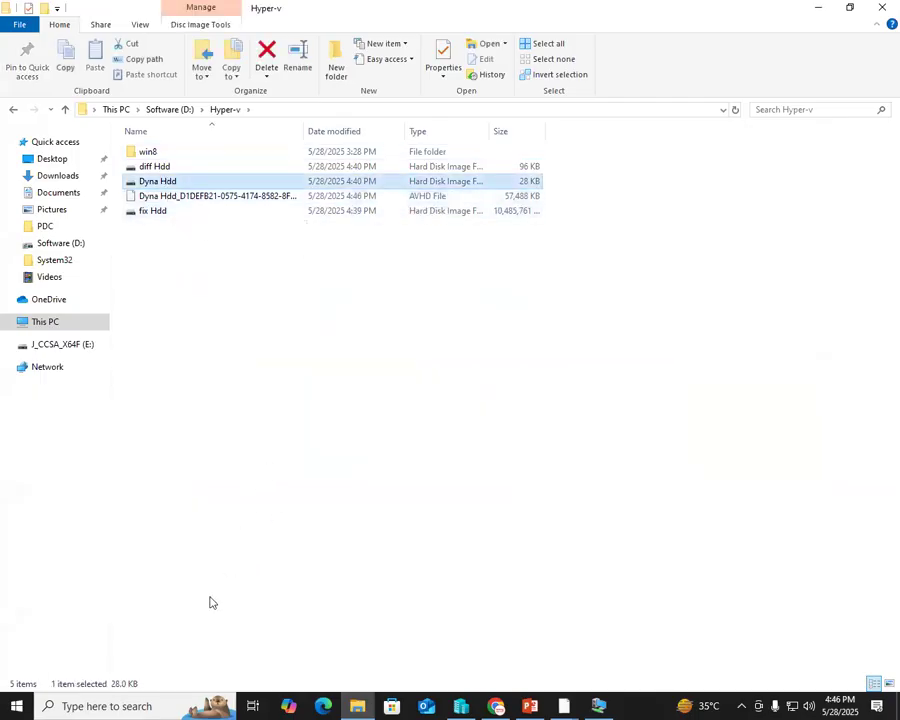
pyautogui.click(216, 198)
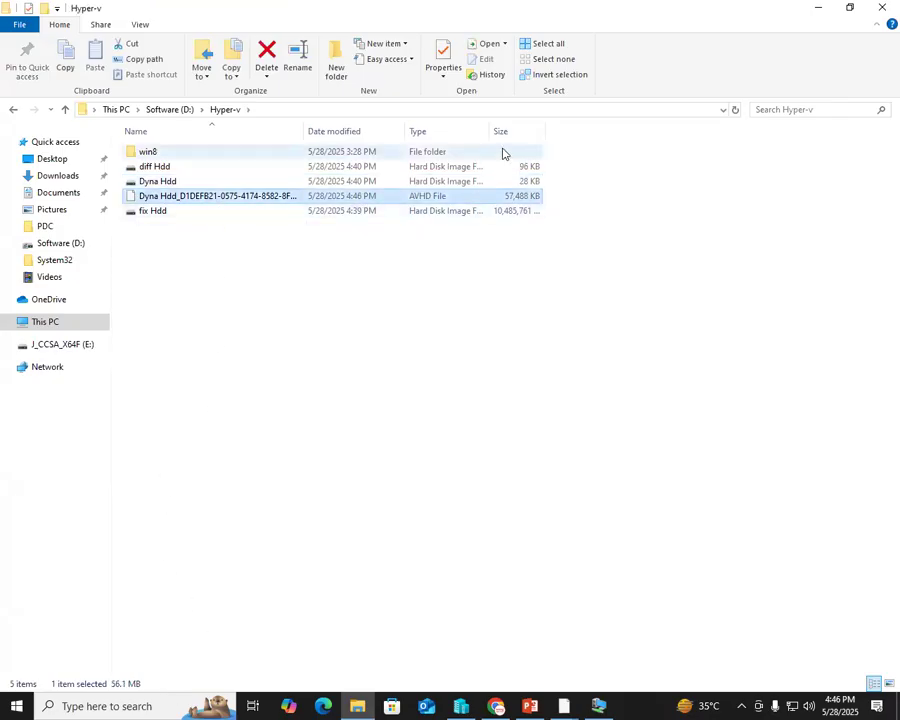
# Return to the win8 virtual machine and open the sources folder on the DVD drive (D:) in a maximized window.
pyautogui.click(597, 706)
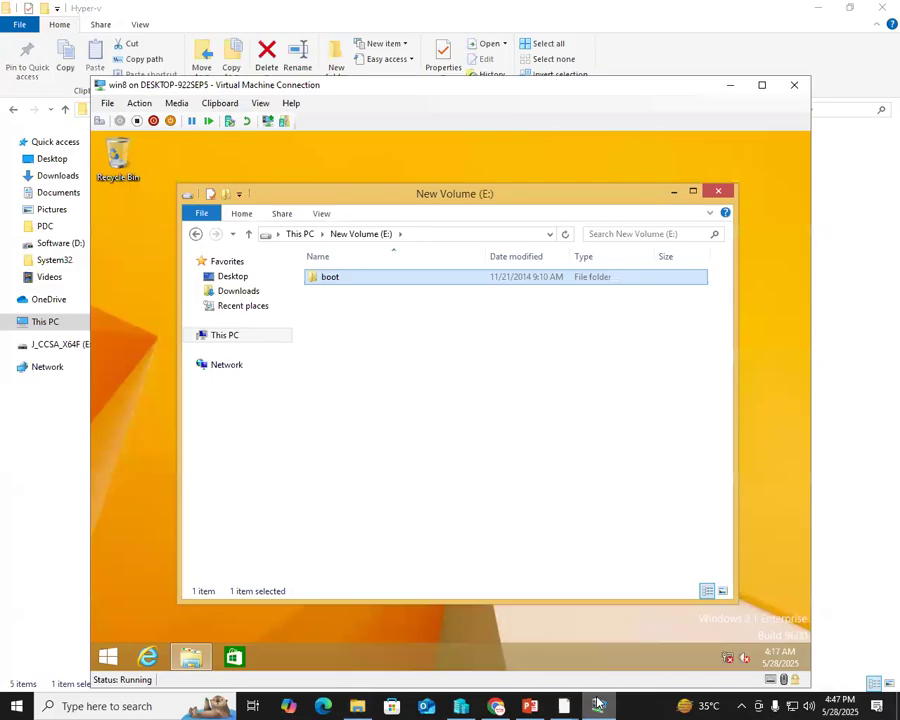
pyautogui.click(692, 190)
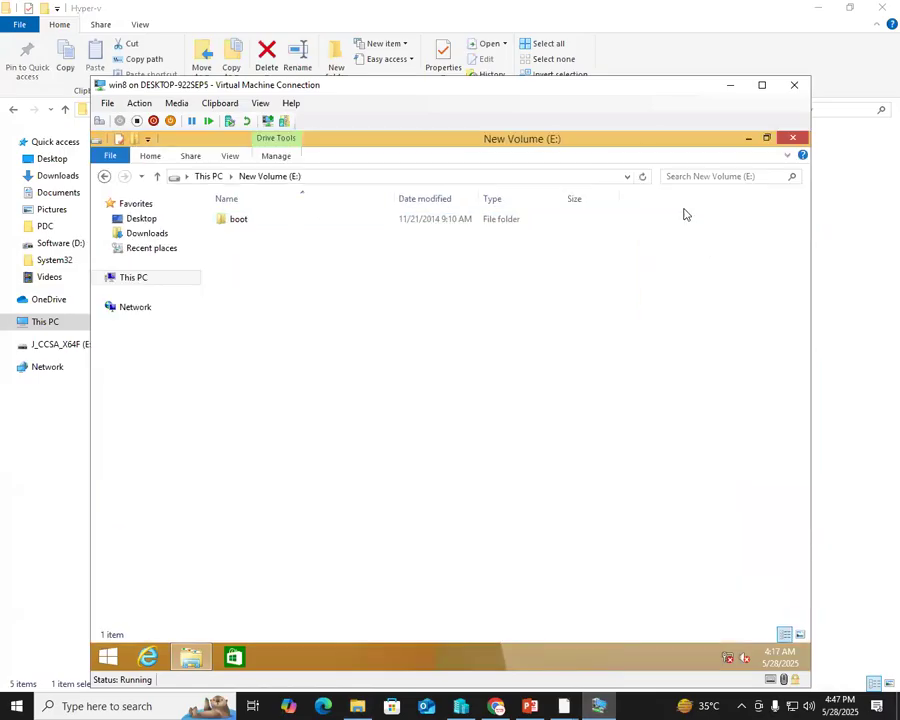
pyautogui.click(133, 279)
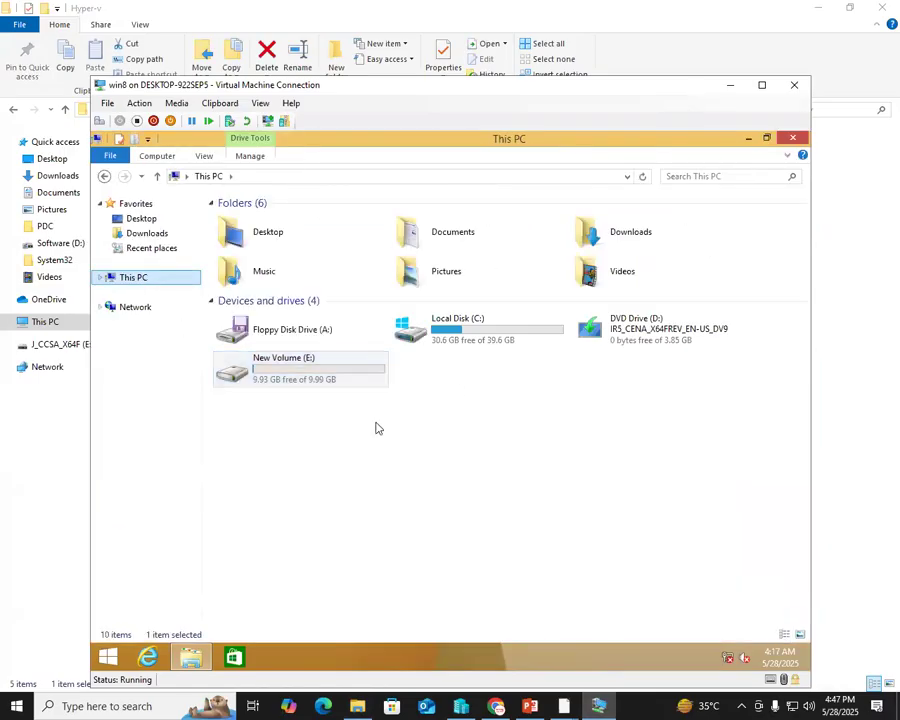
pyautogui.rightClick(636, 322)
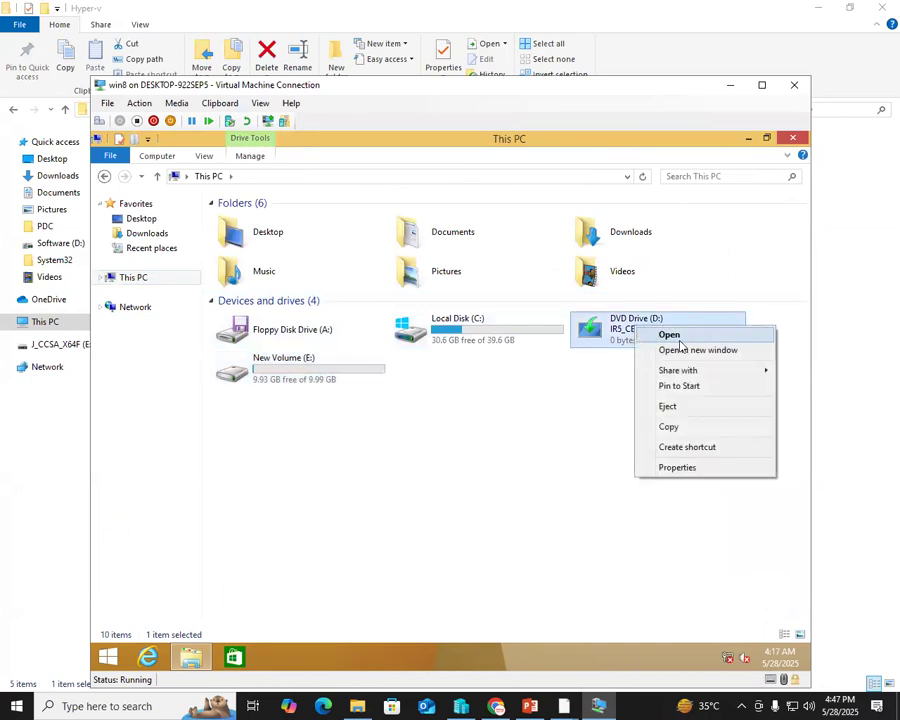
pyautogui.click(648, 334)
pyautogui.doubleClick(245, 250)
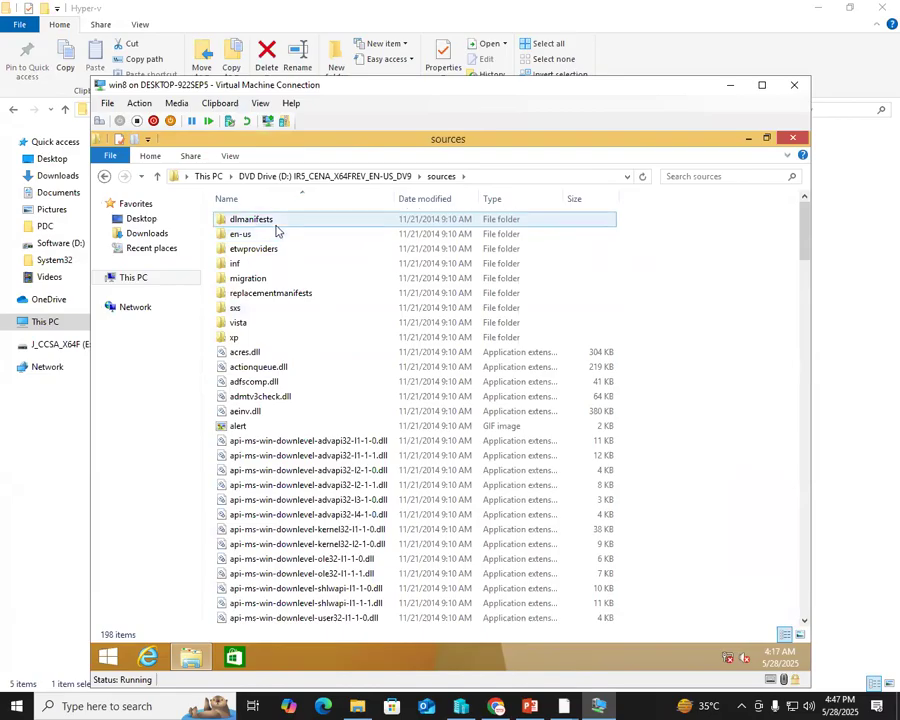
# Select the dlmanifests, en-us and etwproviders folders and check their combined size in the properties.
pyautogui.click(258, 220)
pyautogui.keyDown('ctrl'); pyautogui.click(240, 234); pyautogui.keyUp('ctrl')
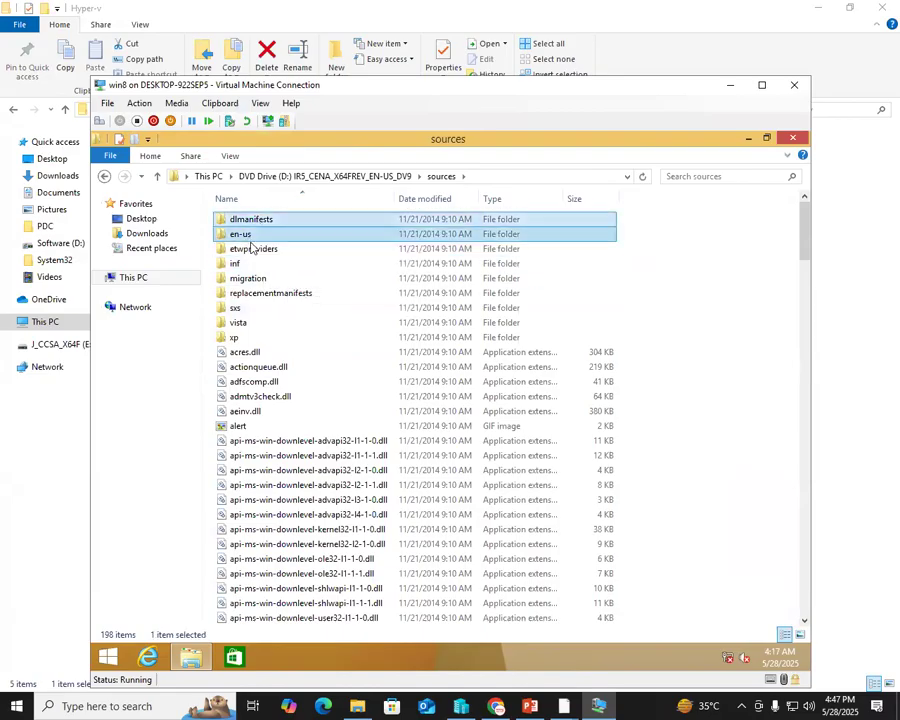
pyautogui.keyDown('ctrl'); pyautogui.click(245, 249); pyautogui.keyUp('ctrl')
pyautogui.rightClick(268, 249)
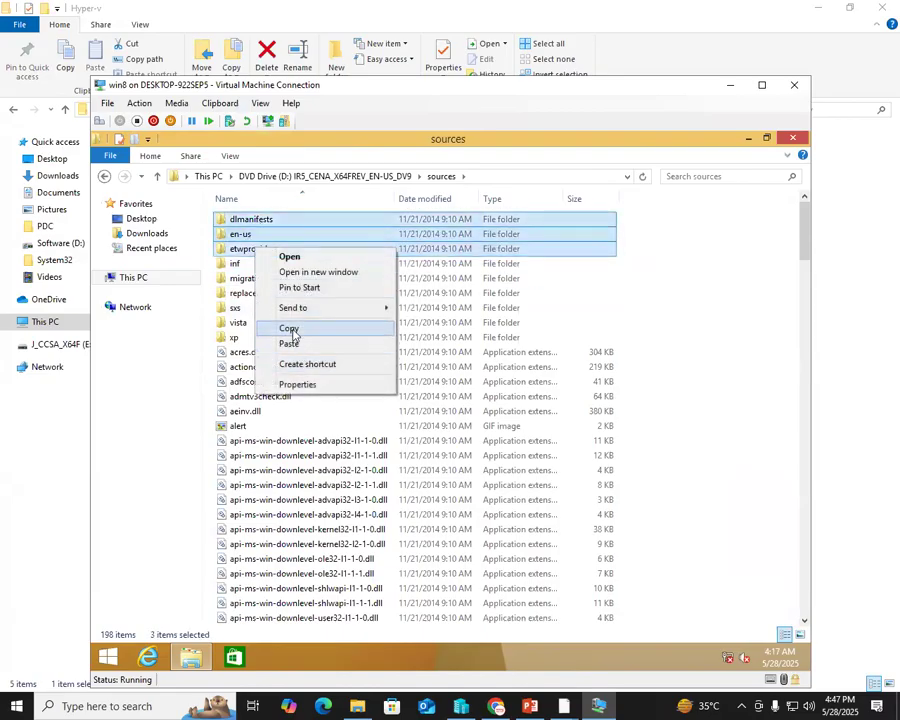
pyautogui.click(298, 385)
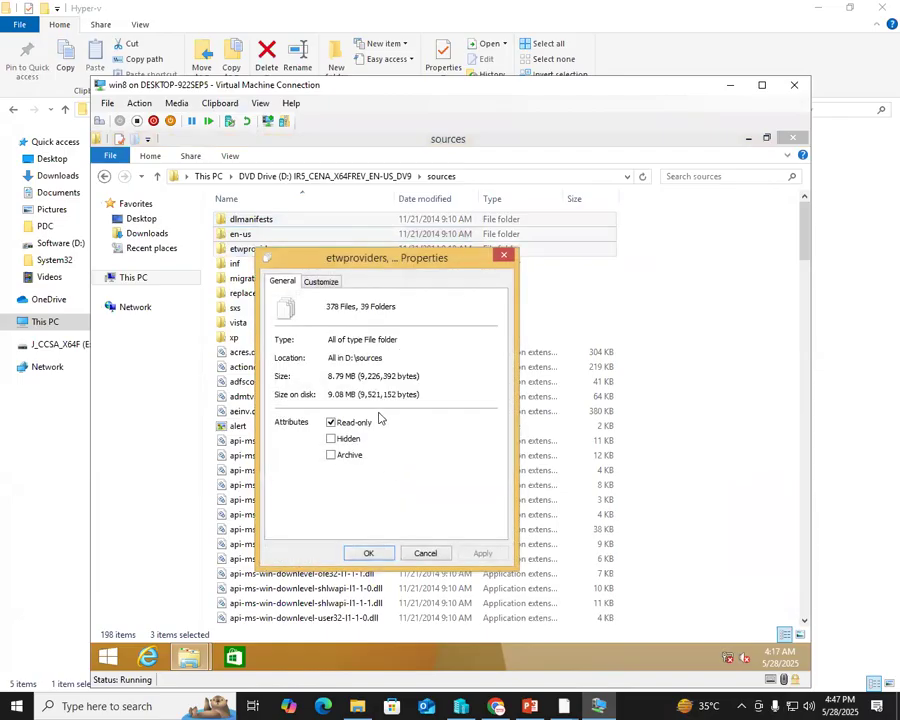
pyautogui.click(504, 255)
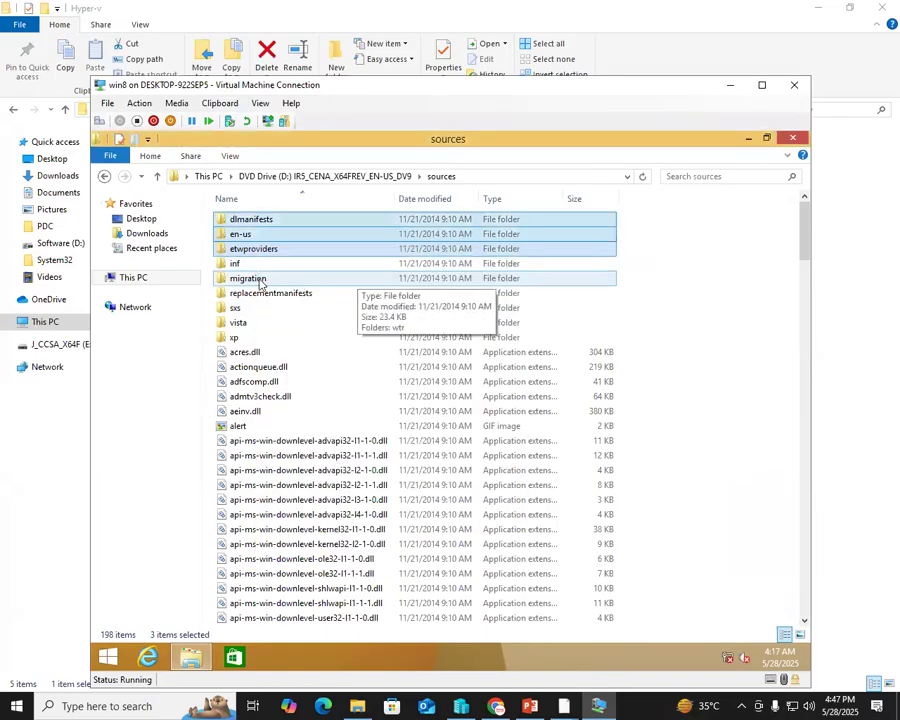
# Add the inf and migration folders to the selection and check the new combined size.
pyautogui.keyDown('ctrl'); pyautogui.click(243, 264); pyautogui.keyUp('ctrl')
pyautogui.keyDown('ctrl'); pyautogui.click(250, 279); pyautogui.keyUp('ctrl')
pyautogui.rightClick(276, 282)
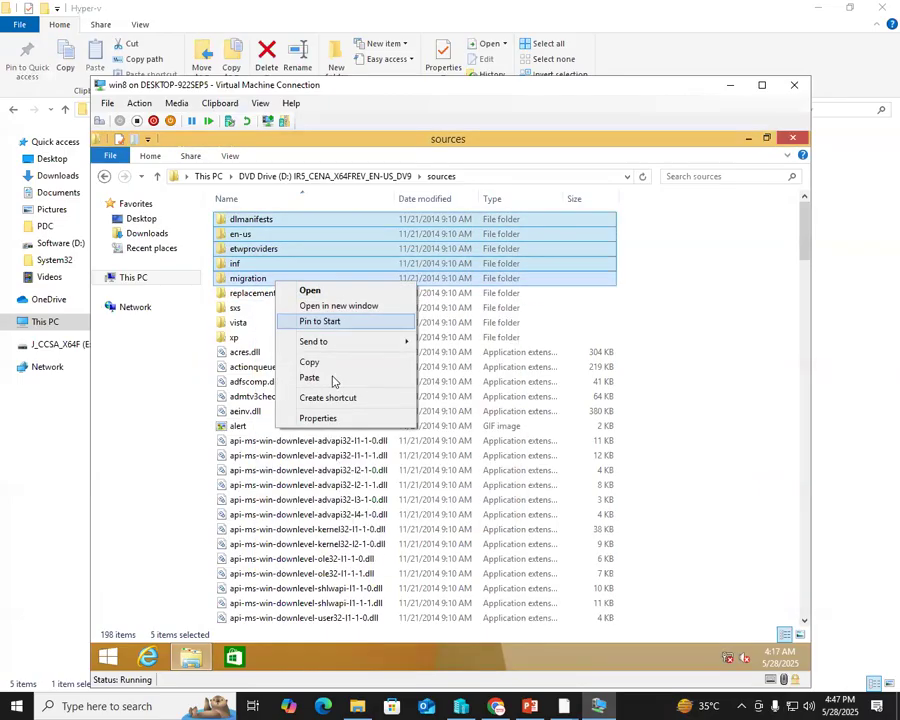
pyautogui.click(318, 418)
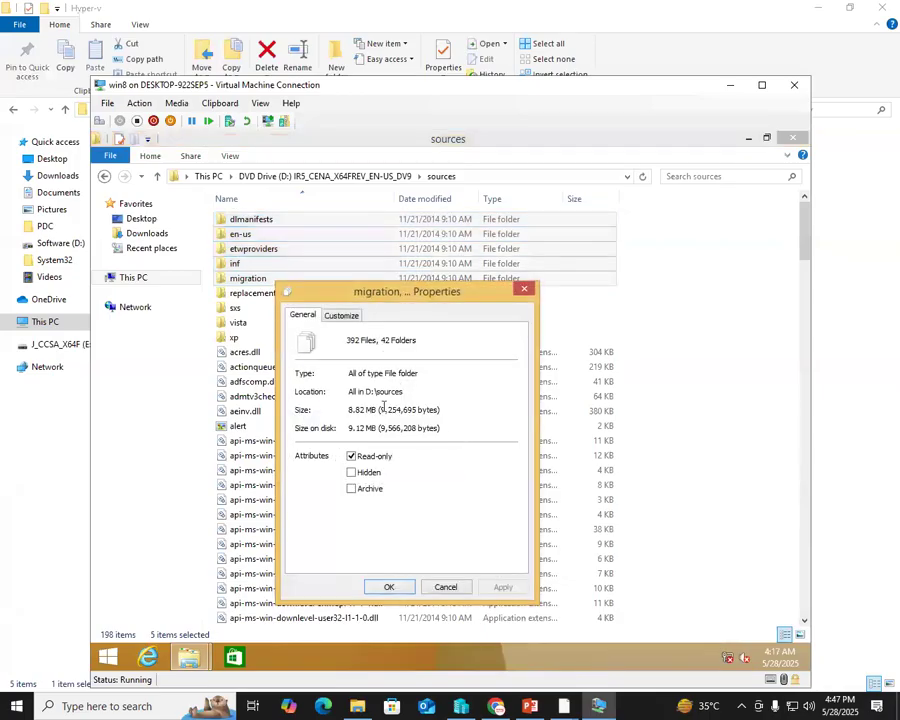
pyautogui.click(521, 295)
# Add the sxs, vista and xp folders to the selection and check the total size in the properties.
pyautogui.keyDown('ctrl'); pyautogui.click(238, 310); pyautogui.keyUp('ctrl')
pyautogui.keyDown('ctrl'); pyautogui.click(238, 323); pyautogui.keyUp('ctrl')
pyautogui.keyDown('ctrl'); pyautogui.click(237, 338); pyautogui.keyUp('ctrl')
pyautogui.rightClick(278, 331)
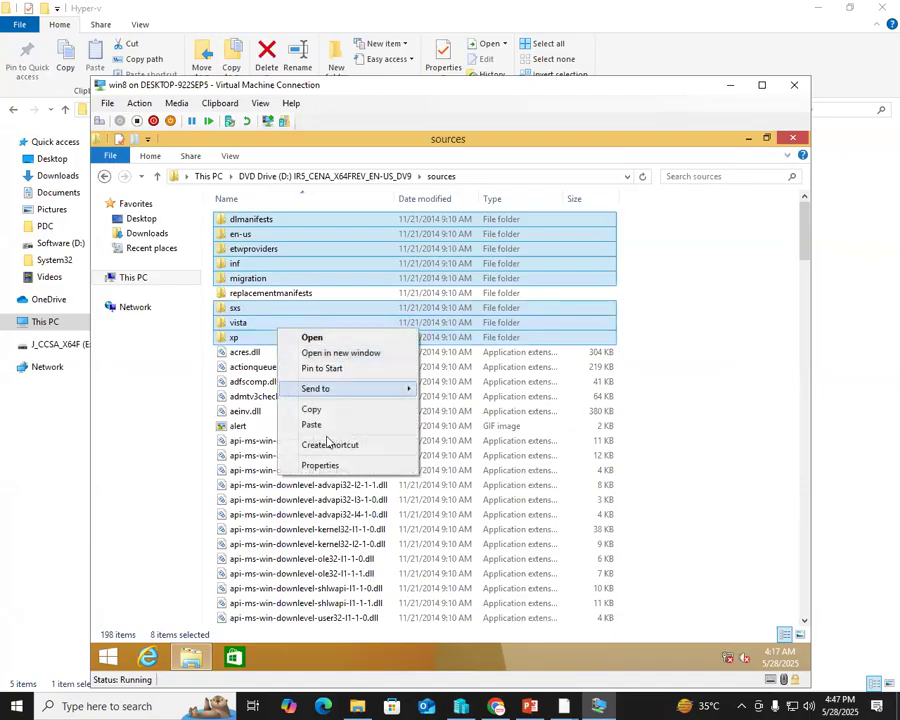
pyautogui.click(331, 468)
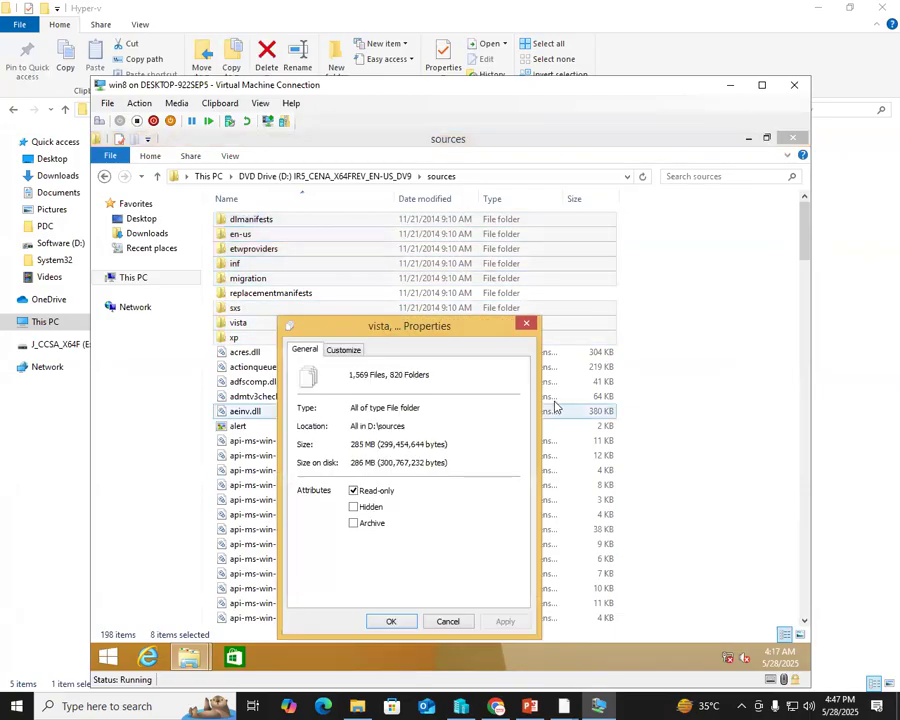
pyautogui.click(528, 326)
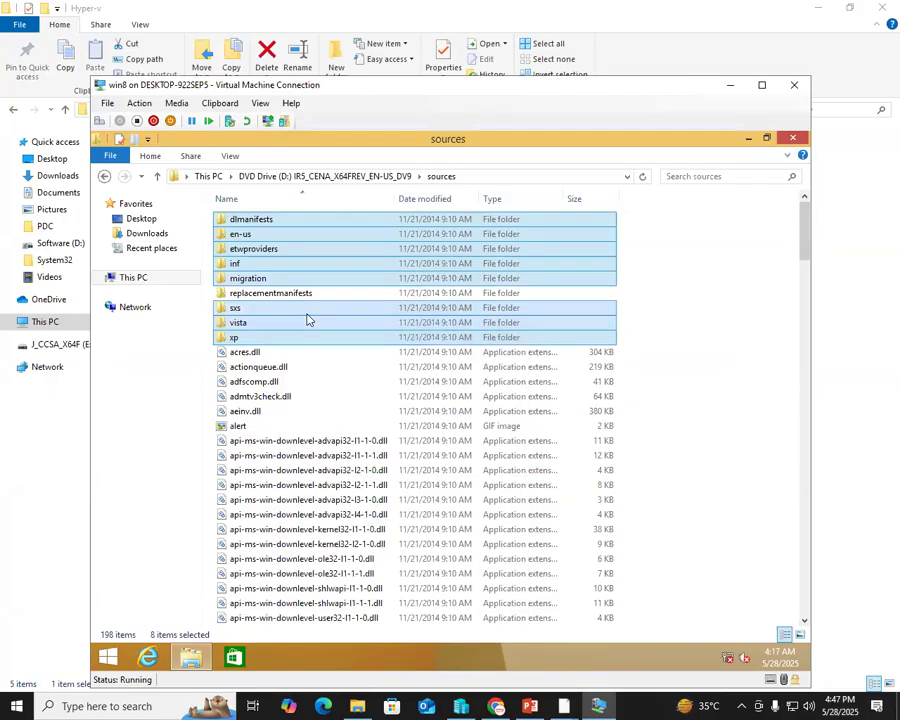
# Copy the eight selected folders from sources into New Volume (E:).
pyautogui.click(140, 280)
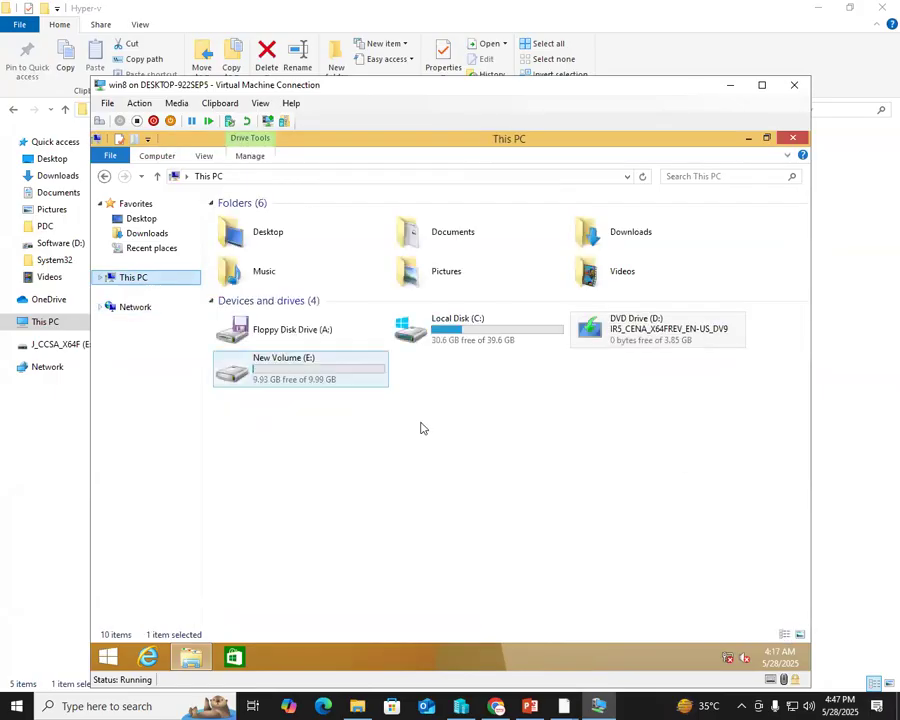
pyautogui.doubleClick(321, 373)
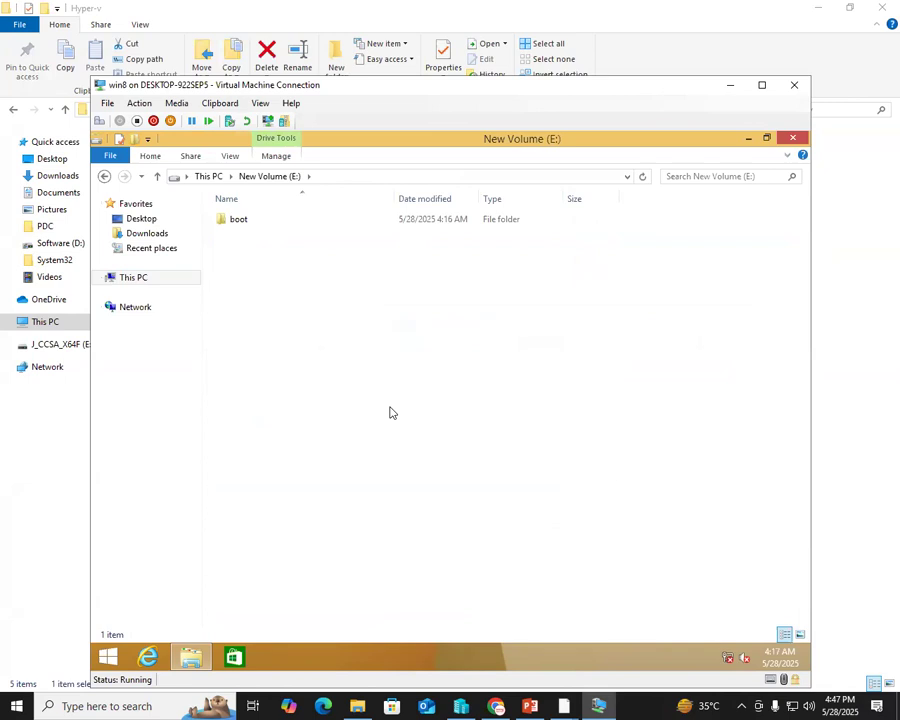
pyautogui.hotkey('ctrl', 'v')
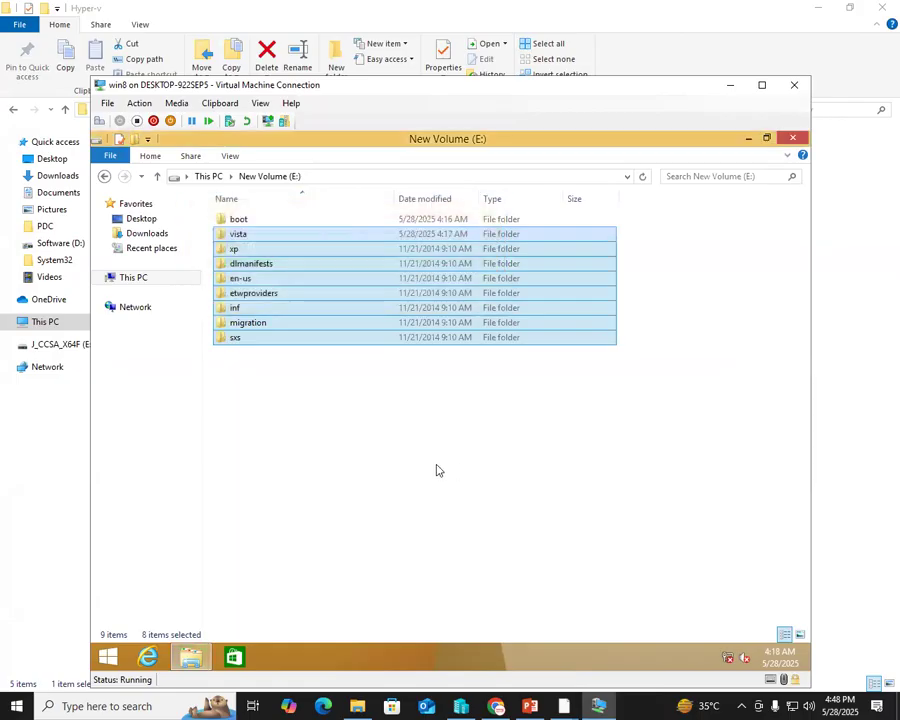
pyautogui.click(436, 468)
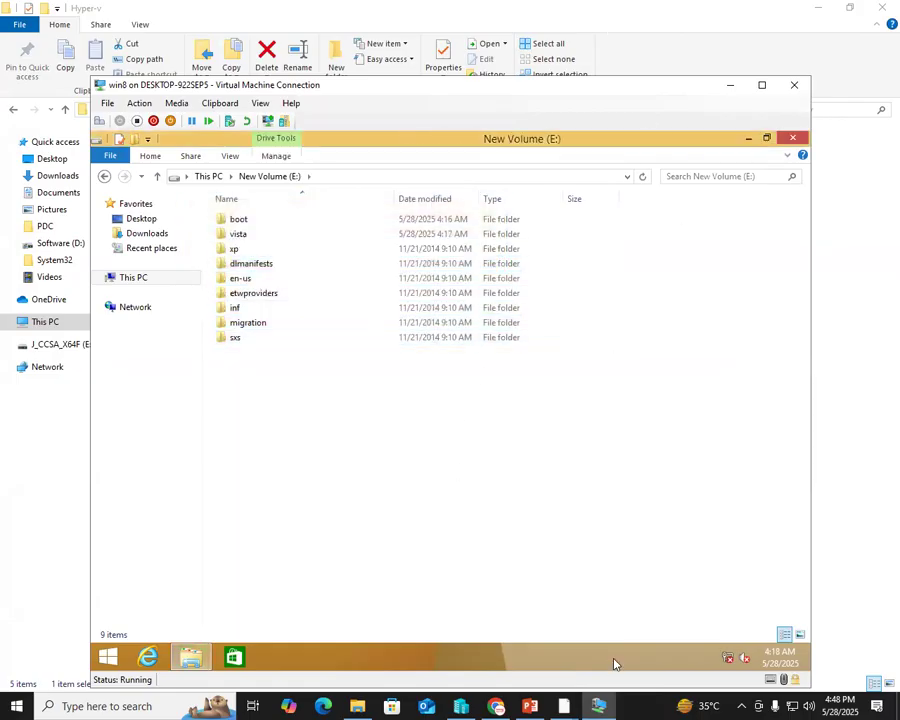
# Refresh the host's D:\Hyper-v folder, check the size of the Dyna Hdd AVHD file and close the folder.
pyautogui.click(730, 84)
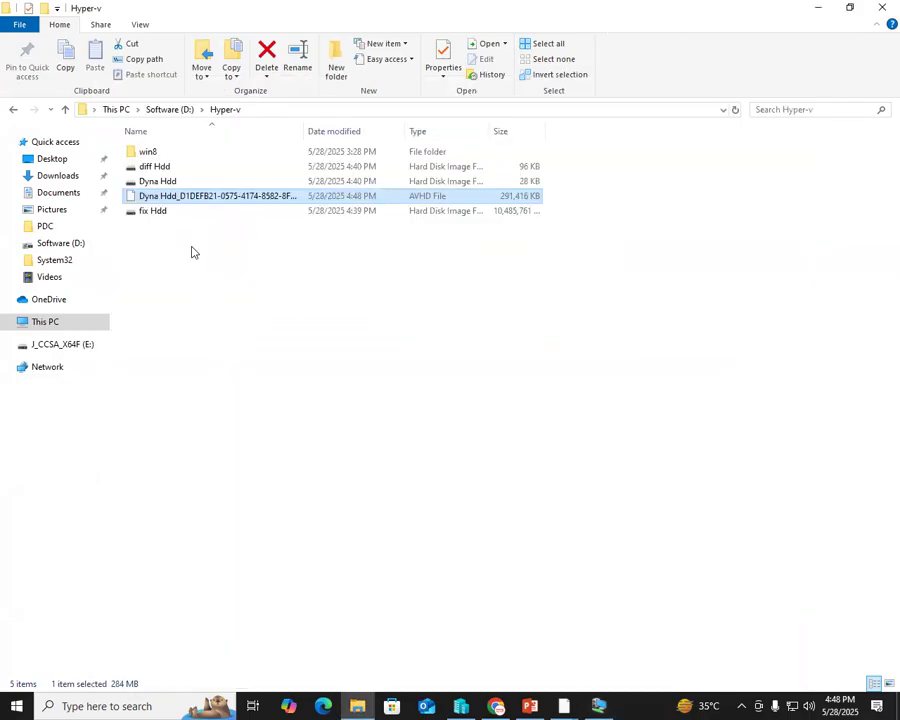
pyautogui.rightClick(267, 338)
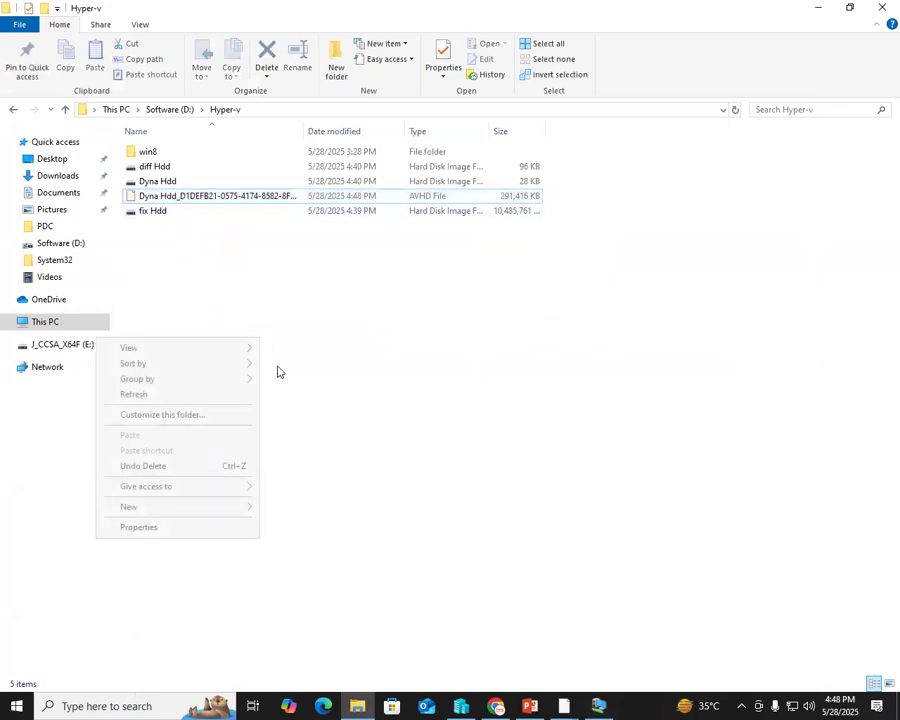
pyautogui.click(168, 394)
pyautogui.click(229, 198)
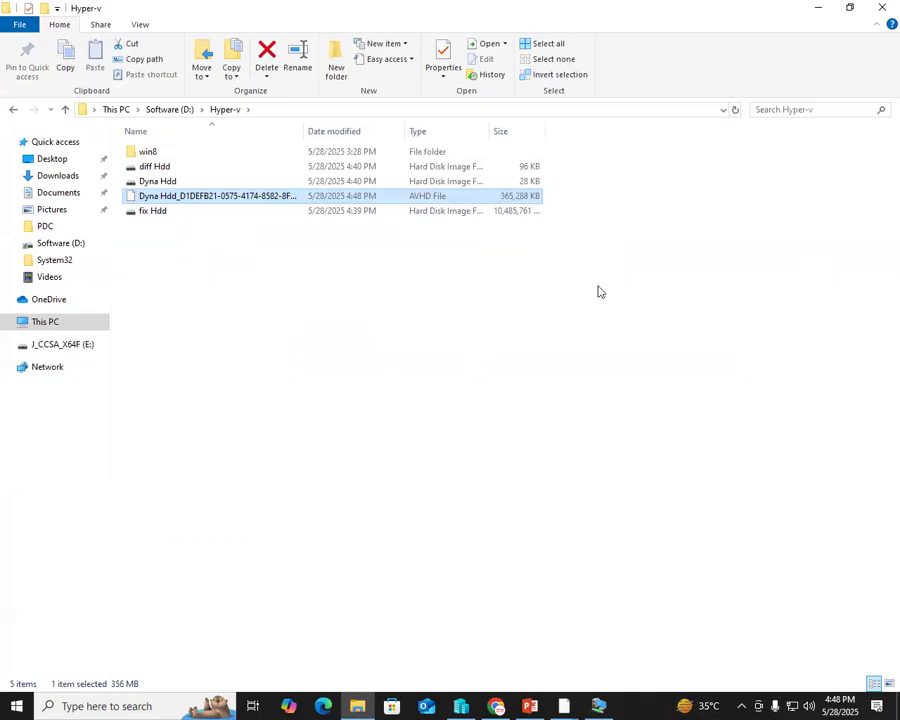
pyautogui.click(881, 8)
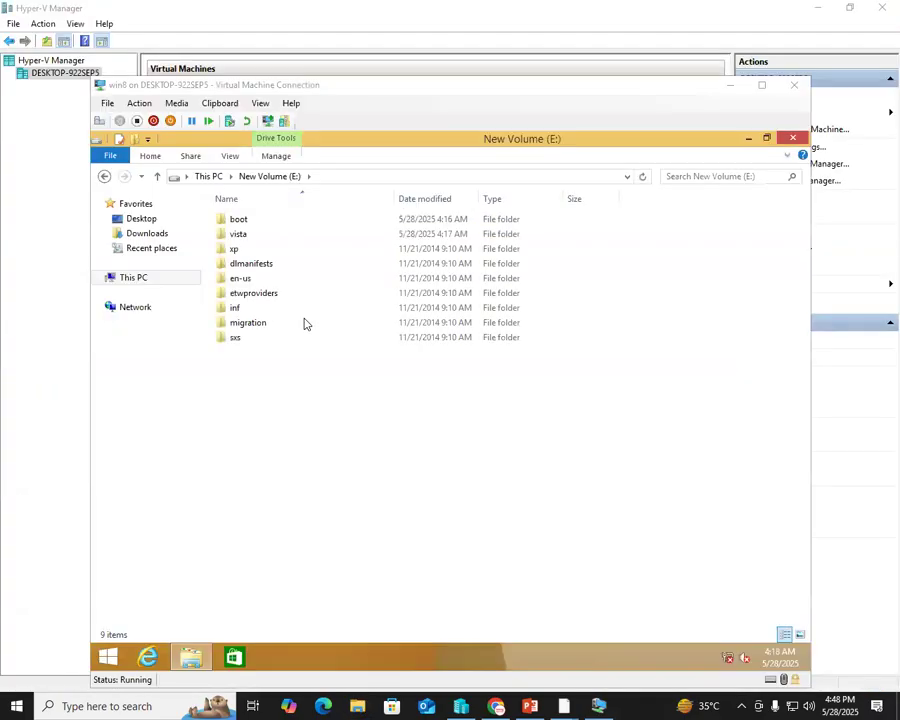
# Close the win8 connection window and turn off the win8 virtual machine.
pyautogui.click(794, 85)
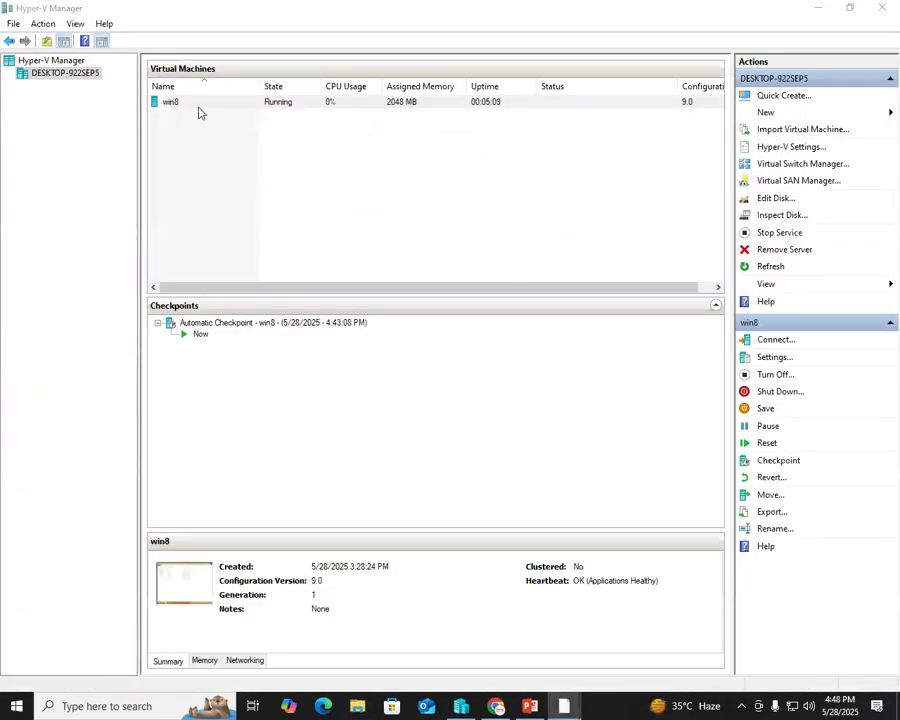
pyautogui.click(170, 104)
pyautogui.rightClick(170, 106)
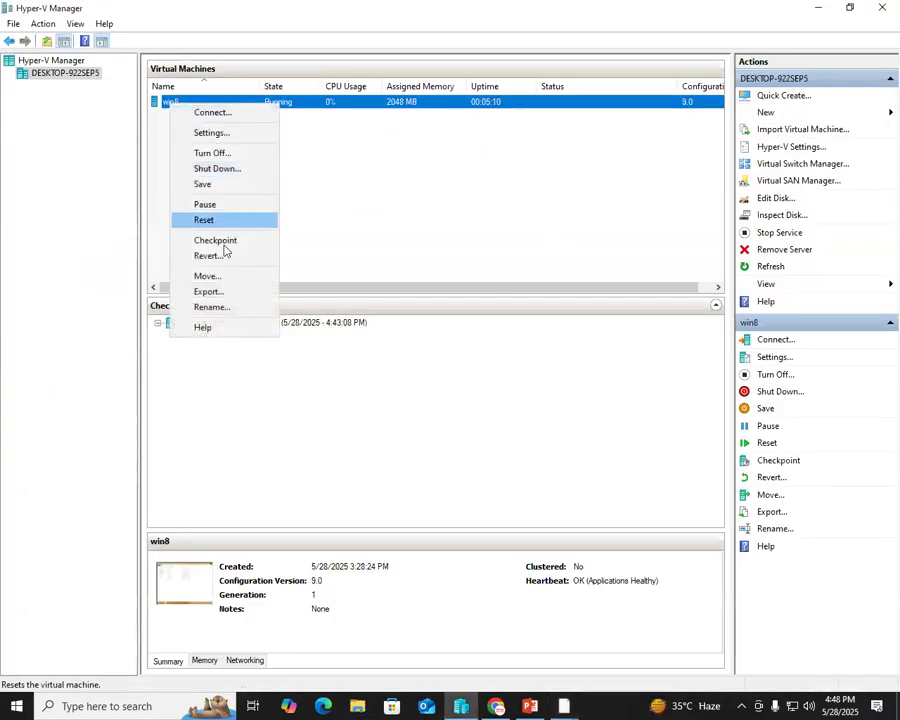
pyautogui.click(228, 156)
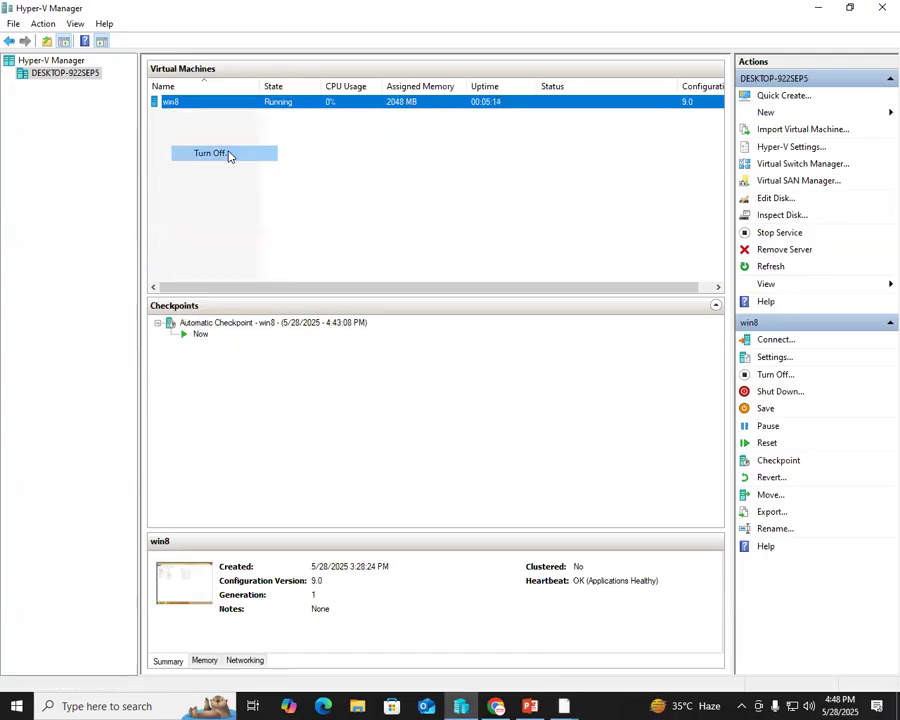
# Remove the Dyna Hdd hard drive from IDE Controller 1 in the win8 settings, continuing without creating a checkpoint.
pyautogui.rightClick(178, 105)
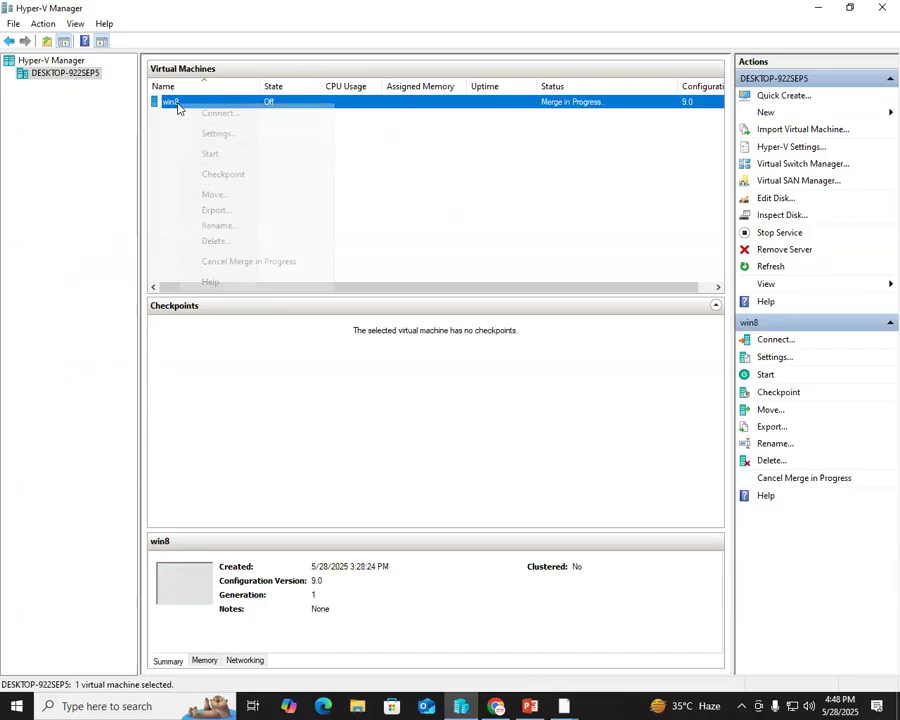
pyautogui.click(249, 143)
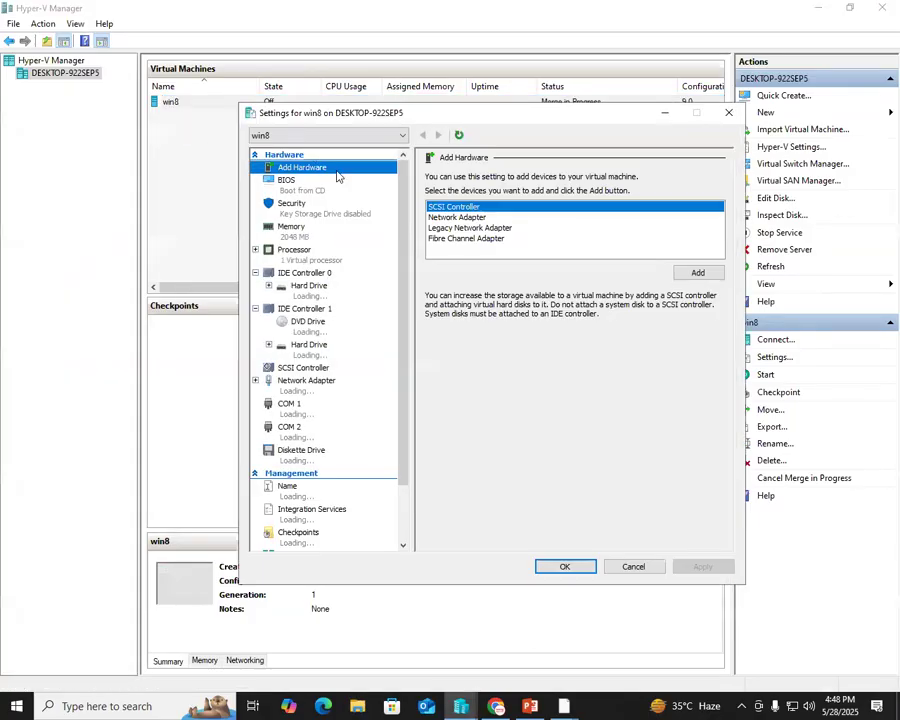
pyautogui.click(302, 345)
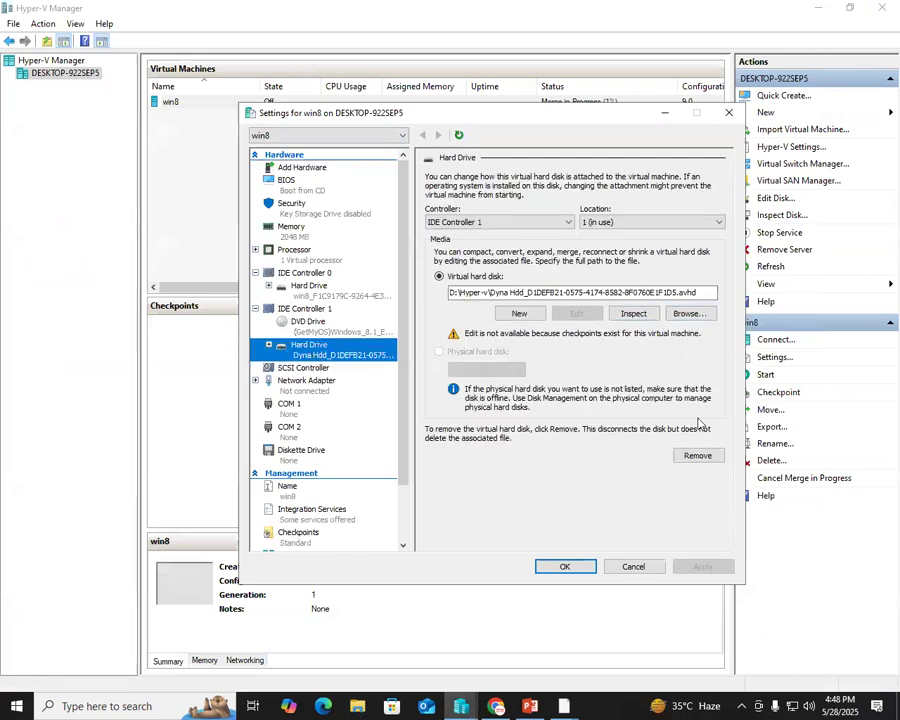
pyautogui.click(697, 455)
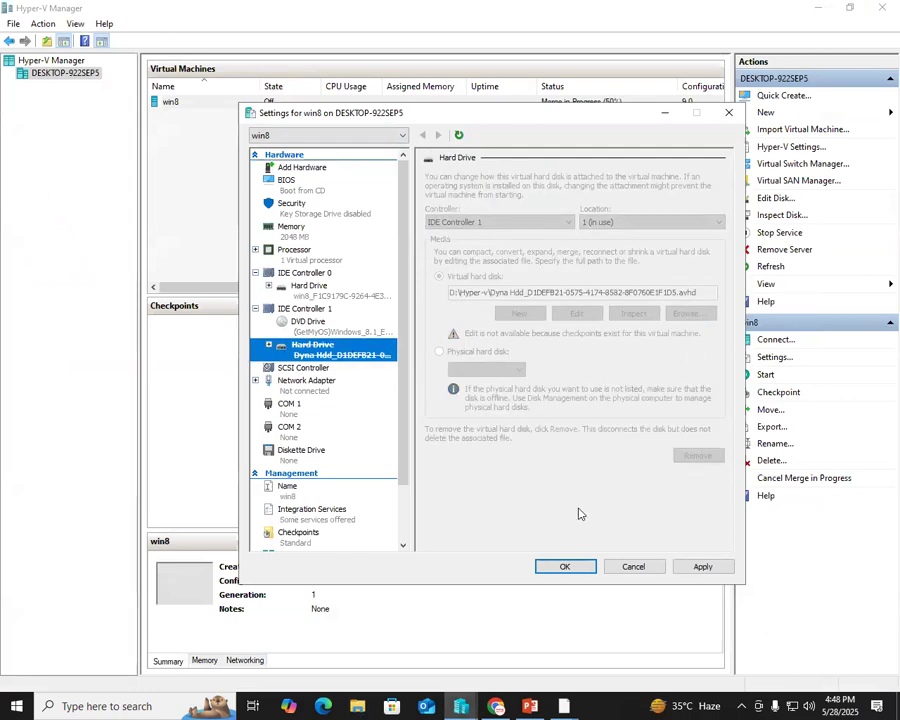
pyautogui.click(562, 568)
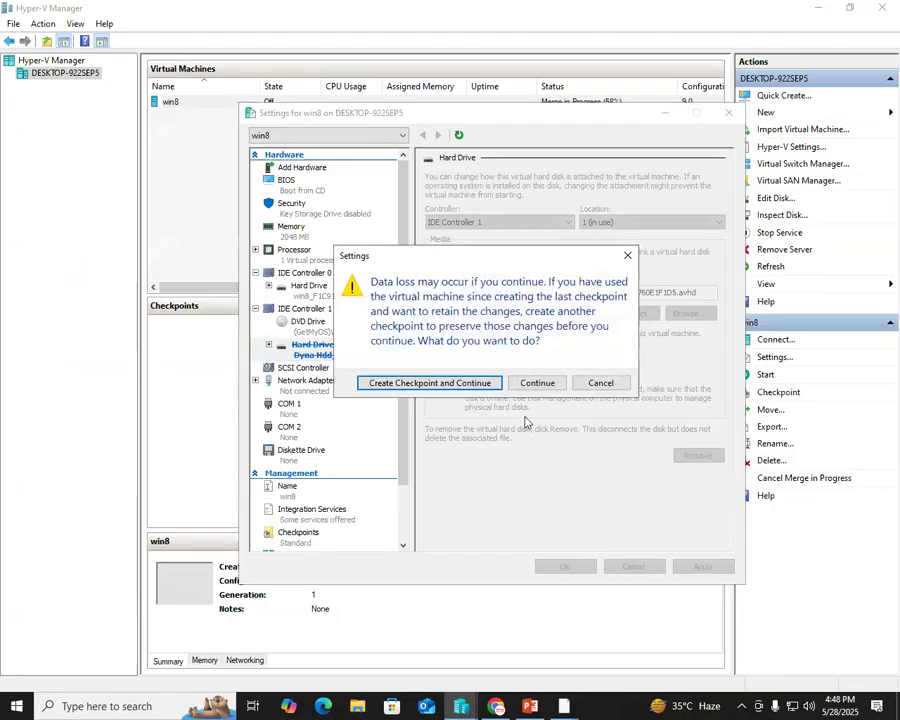
pyautogui.click(538, 383)
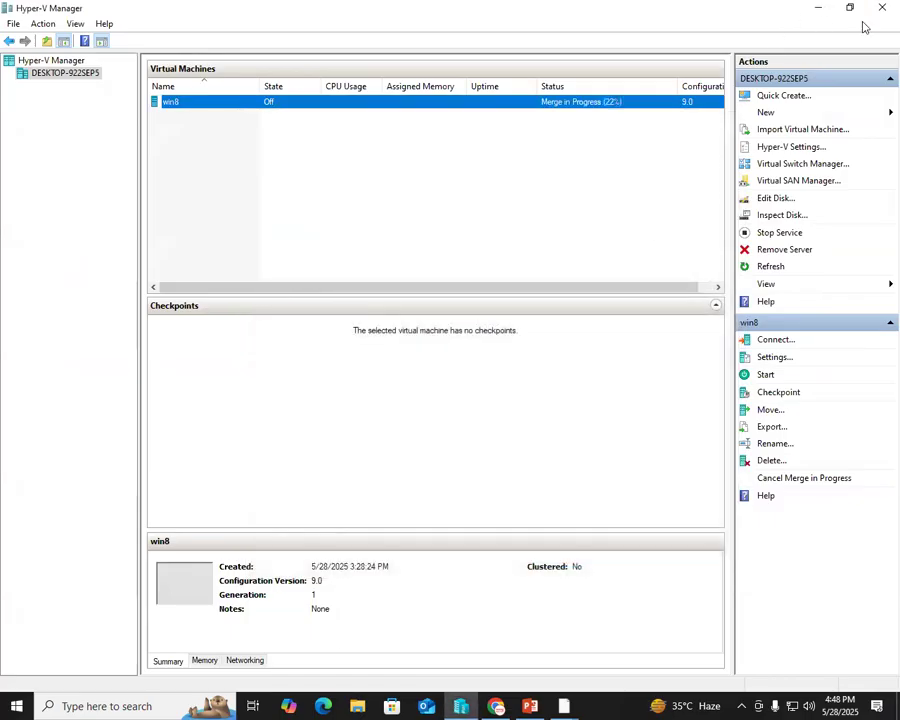
# Open the Hyper-v folder on the Software (D:) drive in File Explorer.
pyautogui.click(357, 706)
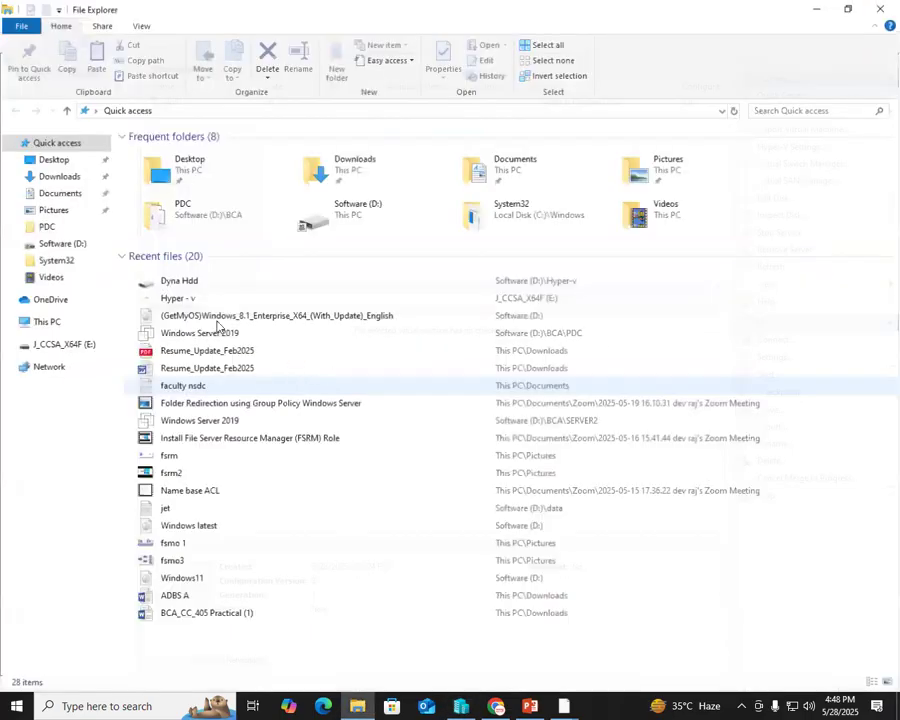
pyautogui.click(45, 322)
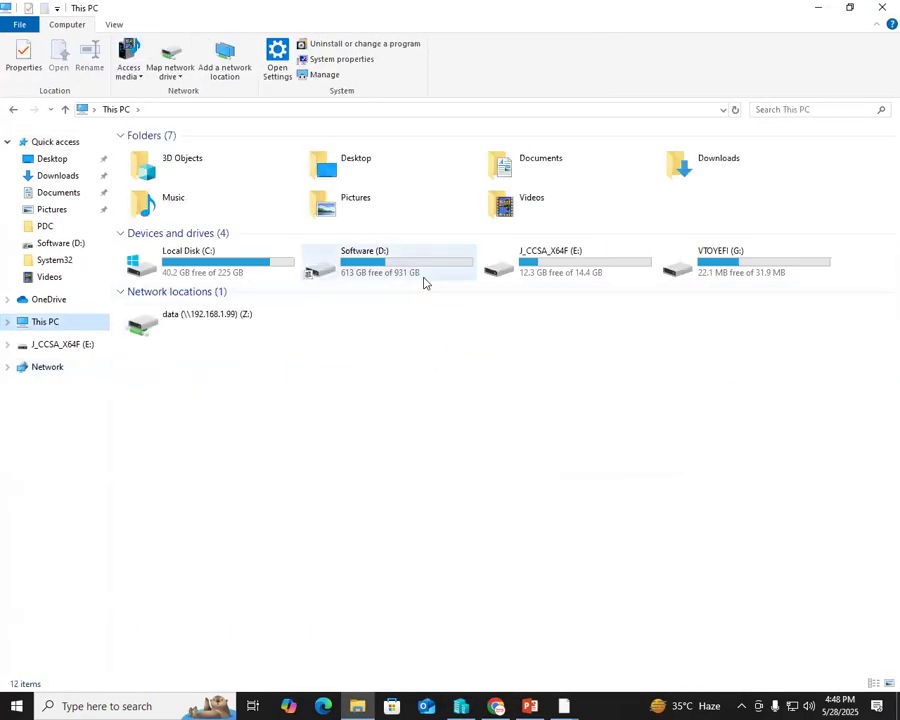
pyautogui.click(327, 261)
pyautogui.doubleClick(327, 261)
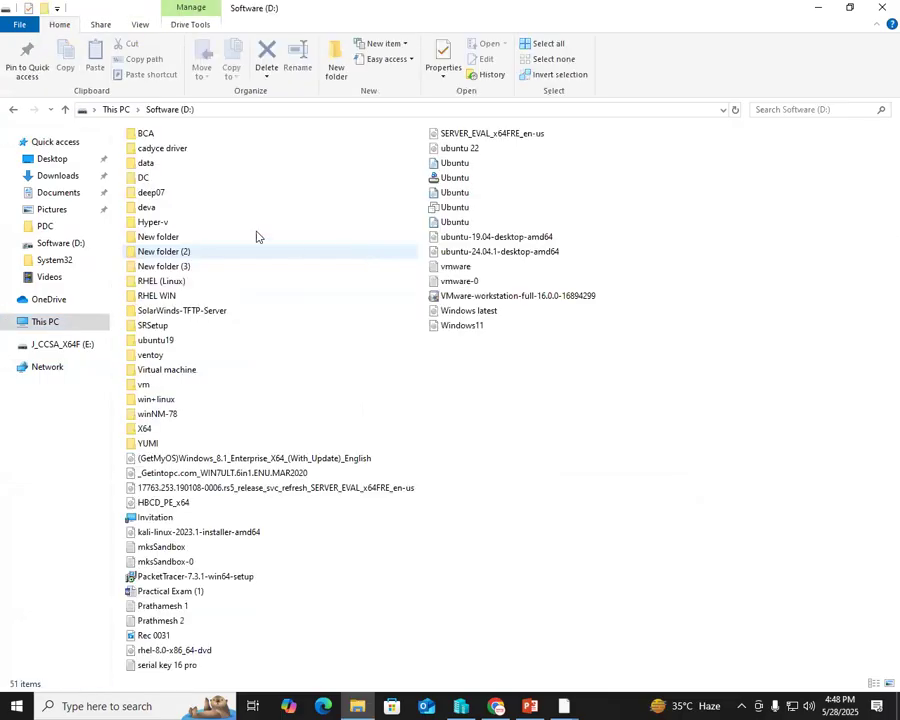
pyautogui.doubleClick(156, 222)
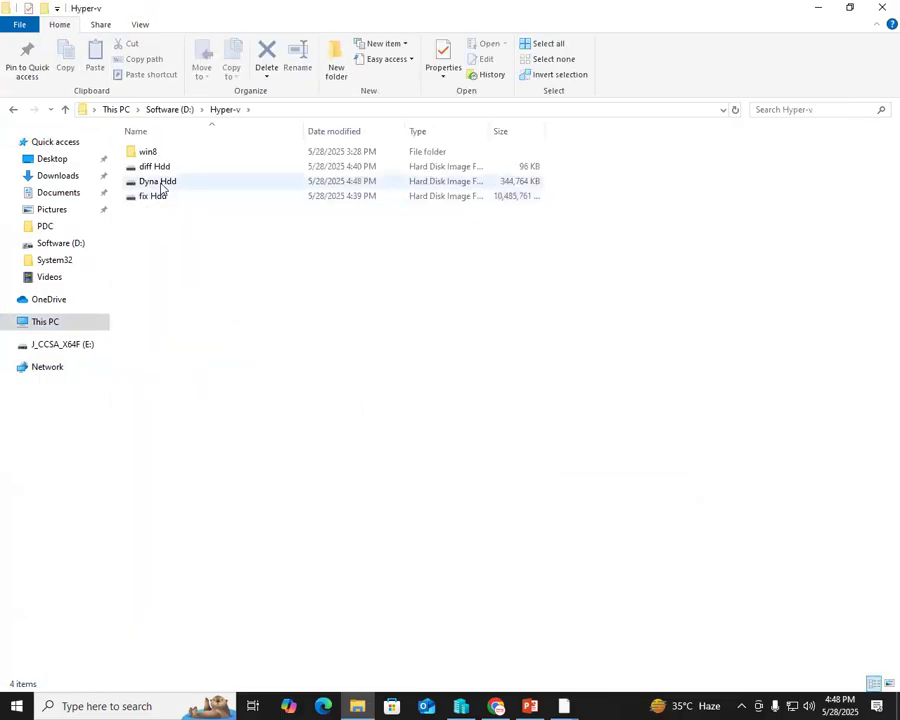
# Delete the diff Hdd, Dyna Hdd and fix Hdd files, skipping the items that cannot be located.
pyautogui.moveTo(167, 214); pyautogui.dragTo(157, 168)
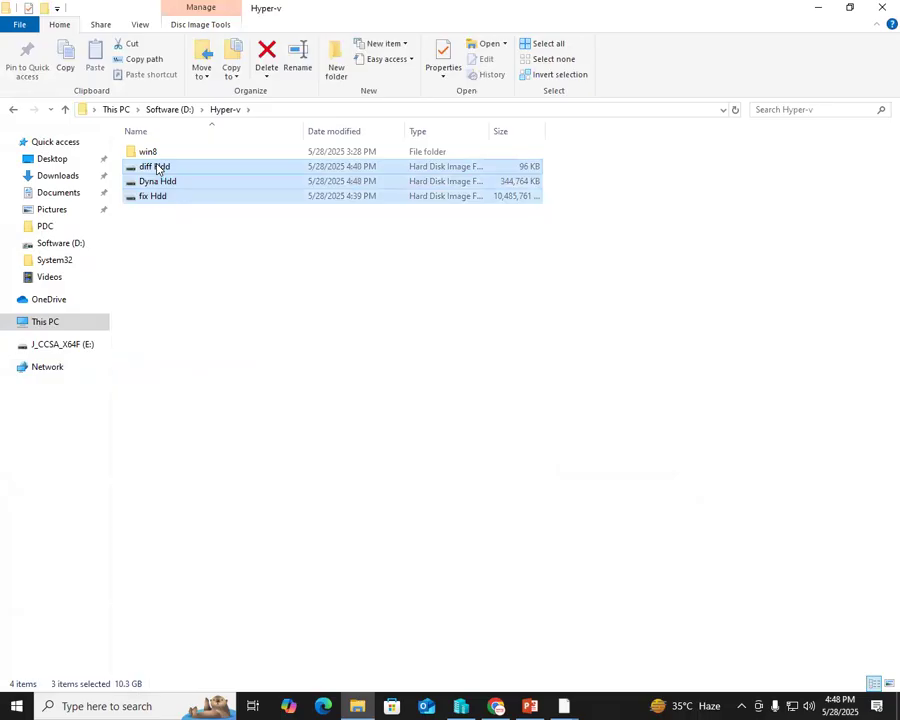
pyautogui.rightClick(195, 189)
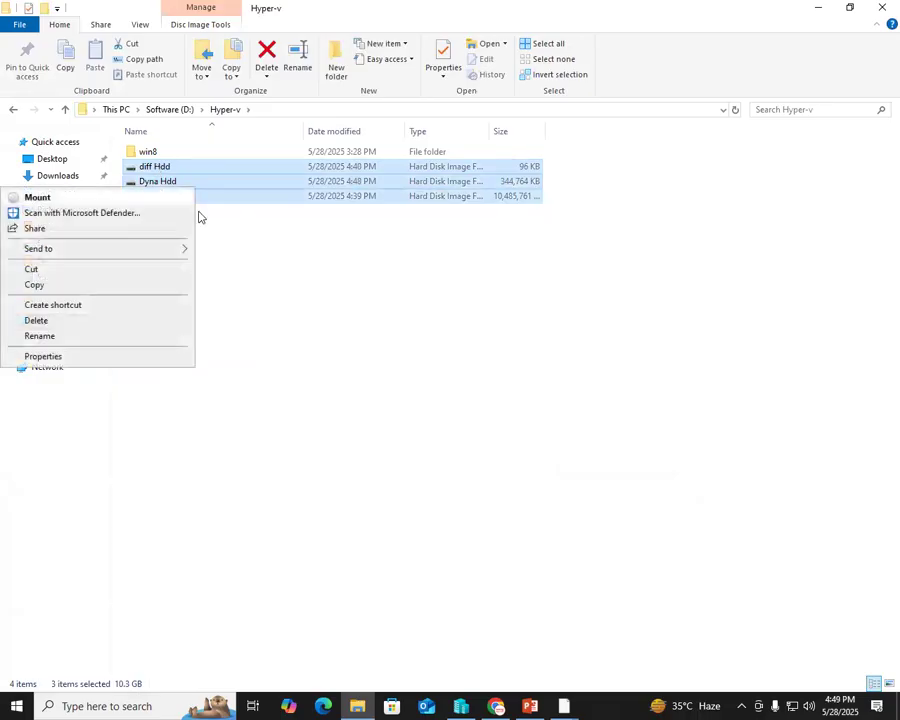
pyautogui.click(58, 320)
pyautogui.click(310, 318)
pyautogui.click(309, 316)
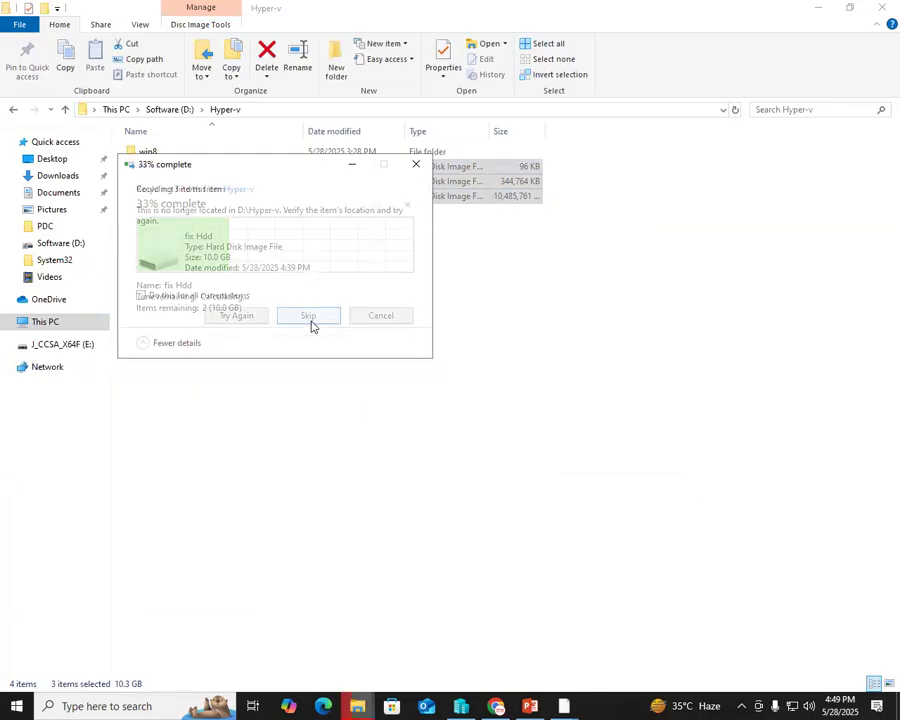
pyautogui.click(416, 164)
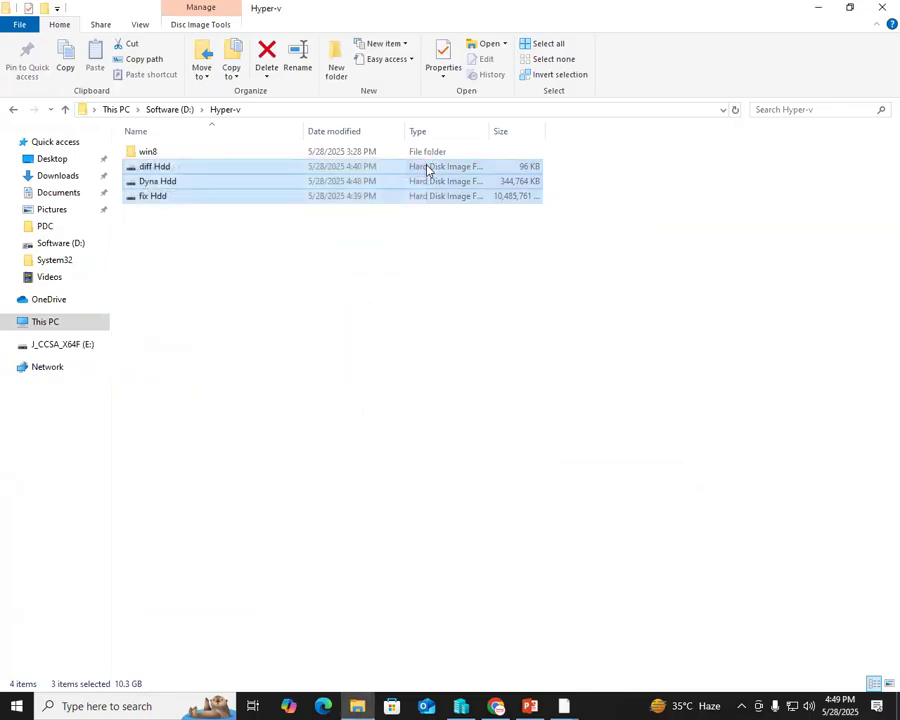
# Try to delete the fix Hdd file on its own.
pyautogui.click(200, 246)
pyautogui.rightClick(156, 198)
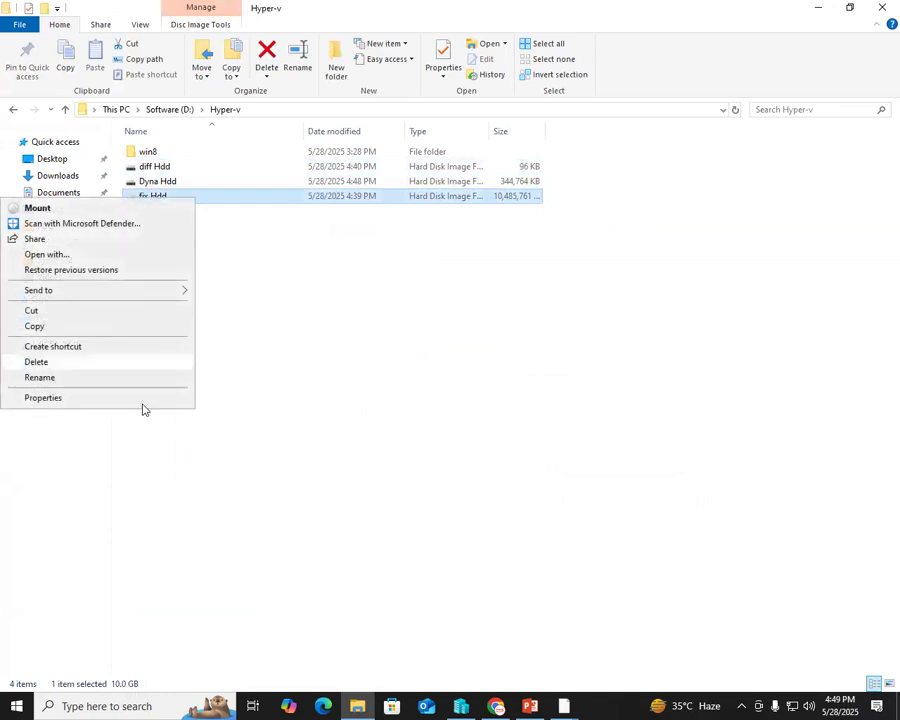
pyautogui.click(60, 362)
pyautogui.click(484, 292)
pyautogui.click(591, 164)
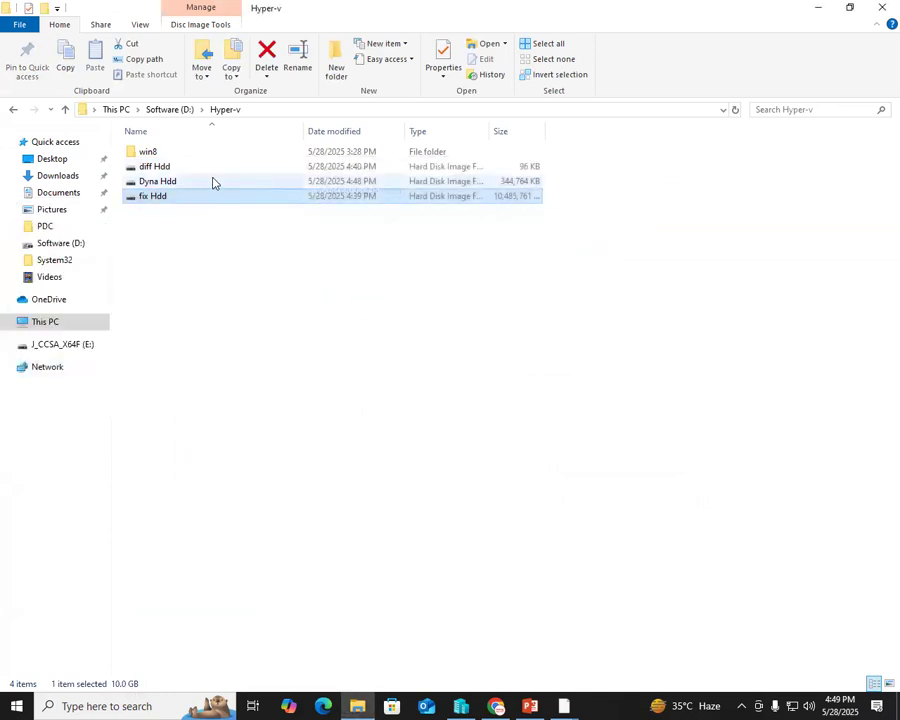
# Switch to Hyper-V Manager and close it, and refresh the D:\Hyper-v folder.
pyautogui.click(462, 706)
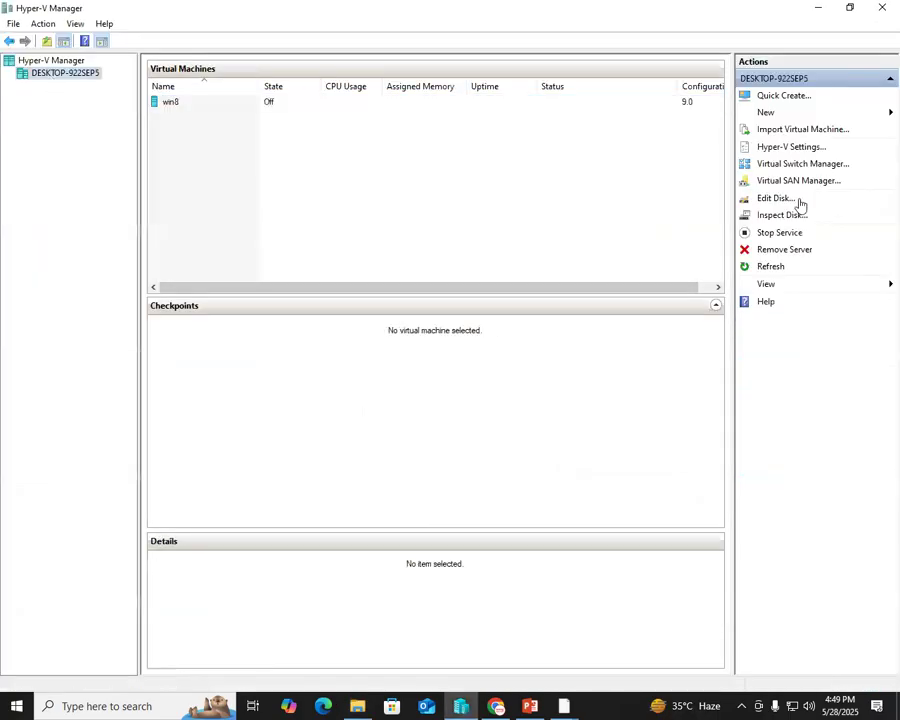
pyautogui.click(878, 10)
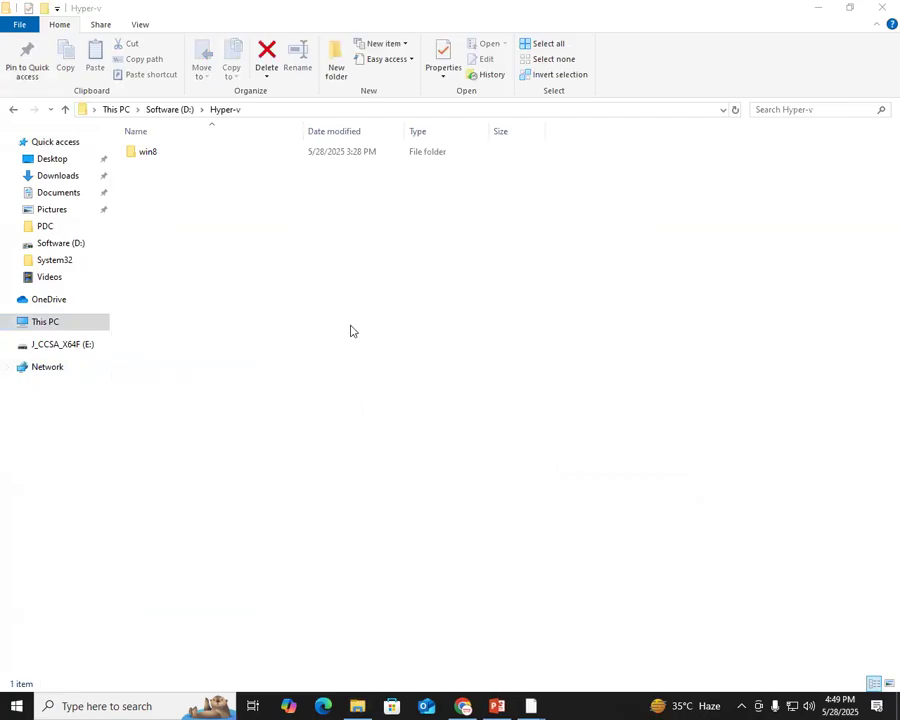
pyautogui.rightClick(350, 327)
pyautogui.click(226, 382)
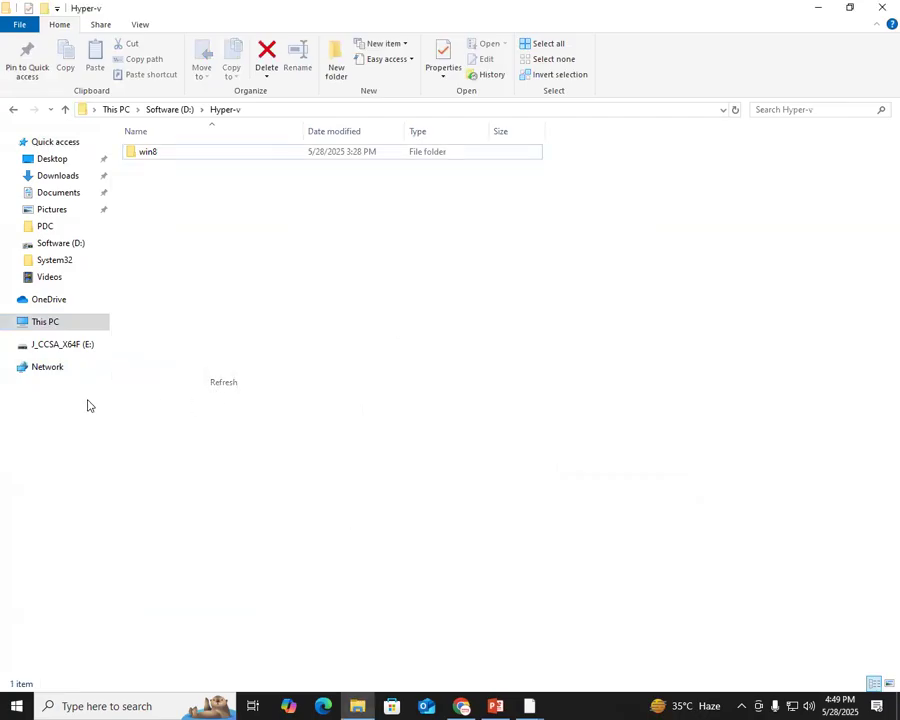
# Reopen D:\Hyper-v from This PC and look at the contents of its win8 folder.
pyautogui.click(45, 322)
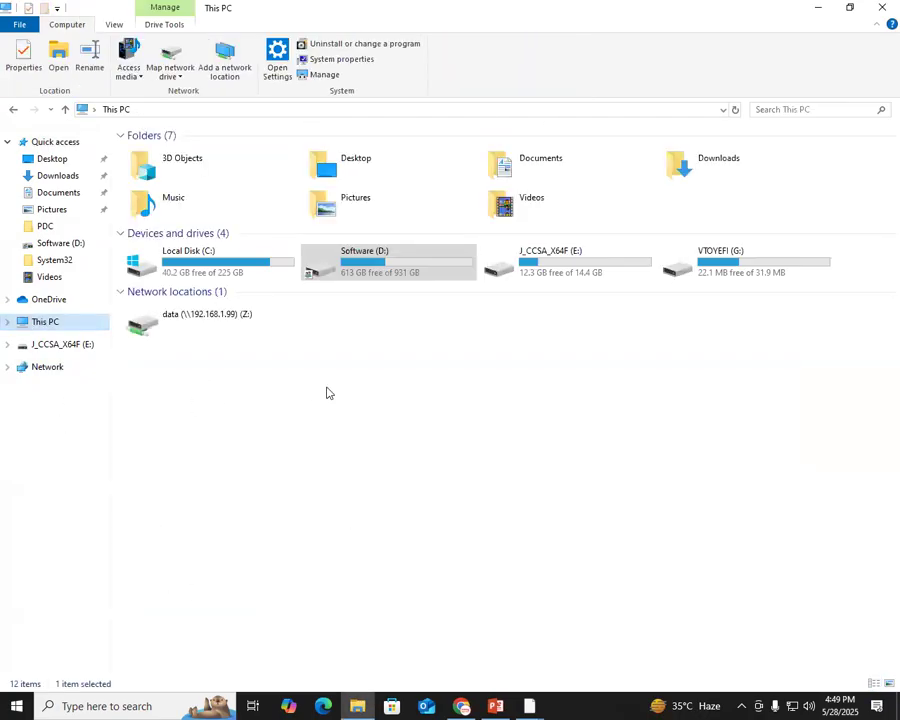
pyautogui.doubleClick(400, 266)
pyautogui.doubleClick(150, 221)
pyautogui.doubleClick(150, 155)
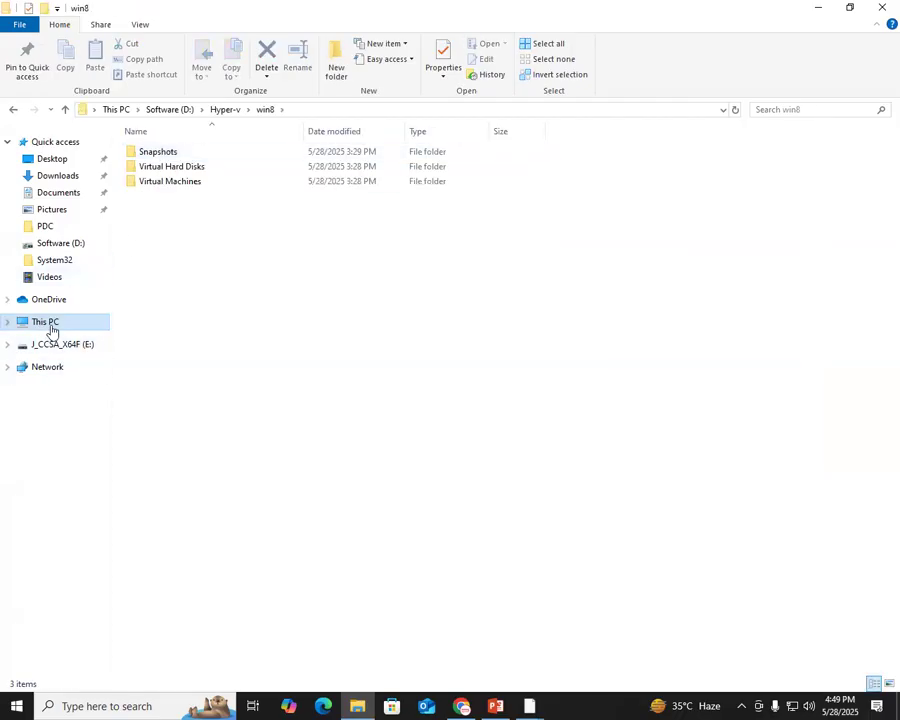
# Return to D:\Hyper-v, check which files remain there and close File Explorer.
pyautogui.click(80, 324)
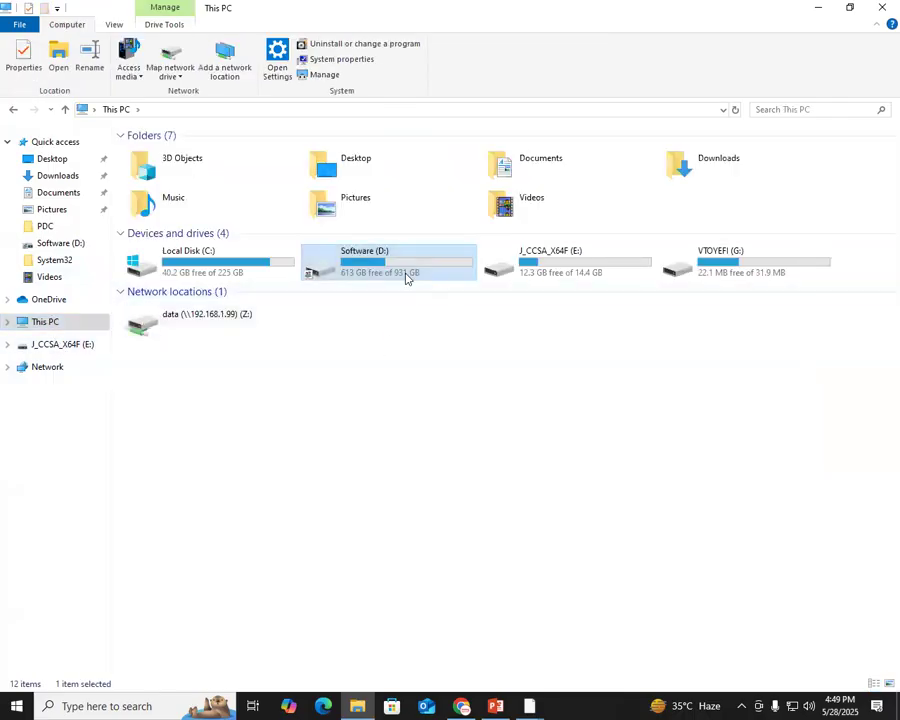
pyautogui.doubleClick(405, 275)
pyautogui.doubleClick(144, 222)
pyautogui.moveTo(235, 297); pyautogui.dragTo(195, 185)
pyautogui.moveTo(261, 305); pyautogui.dragTo(217, 191)
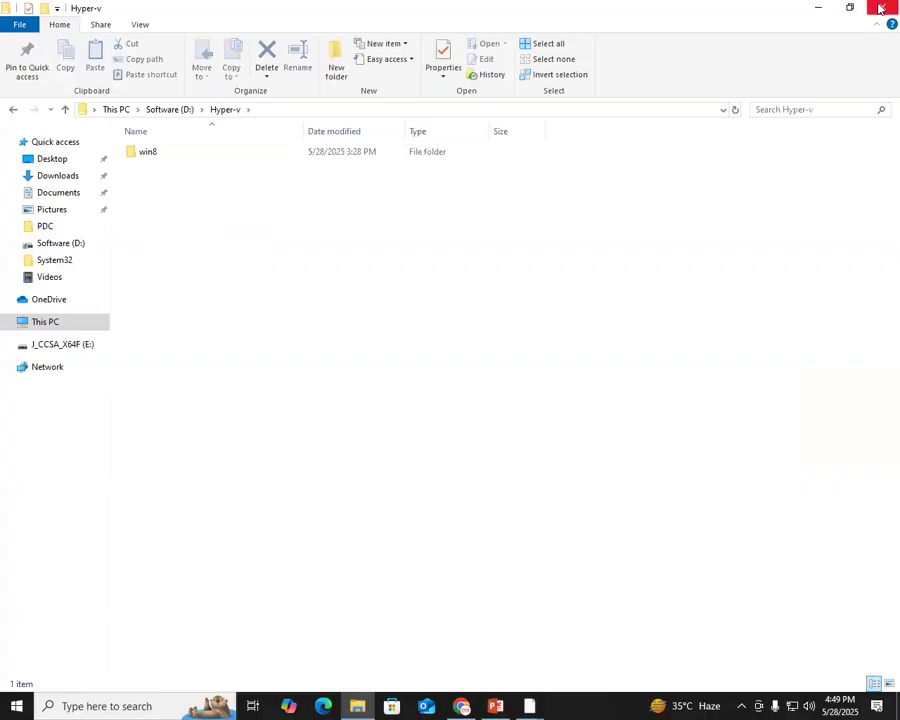
pyautogui.click(882, 8)
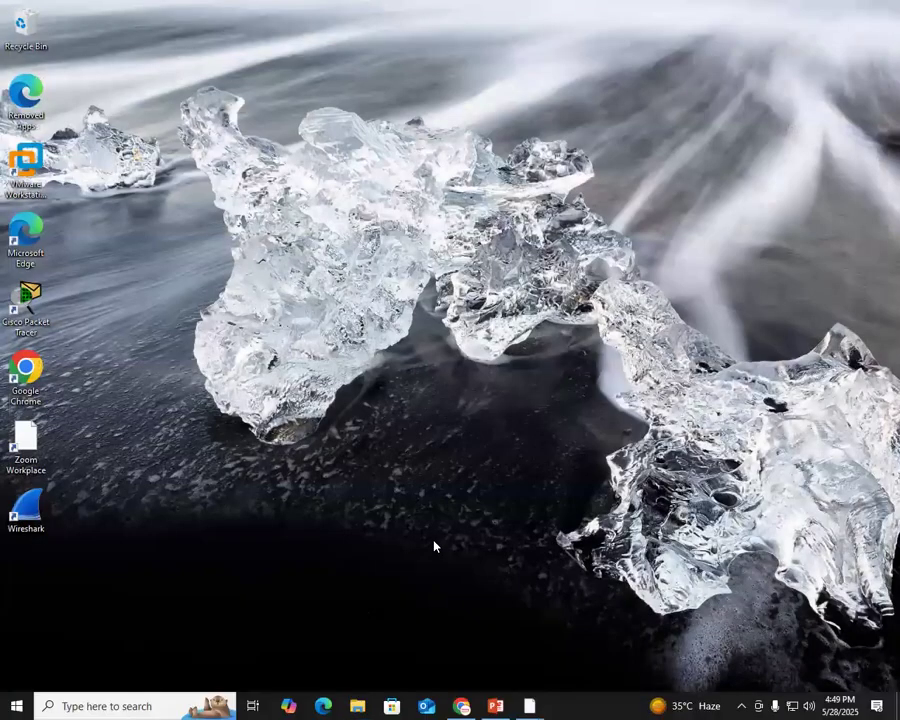